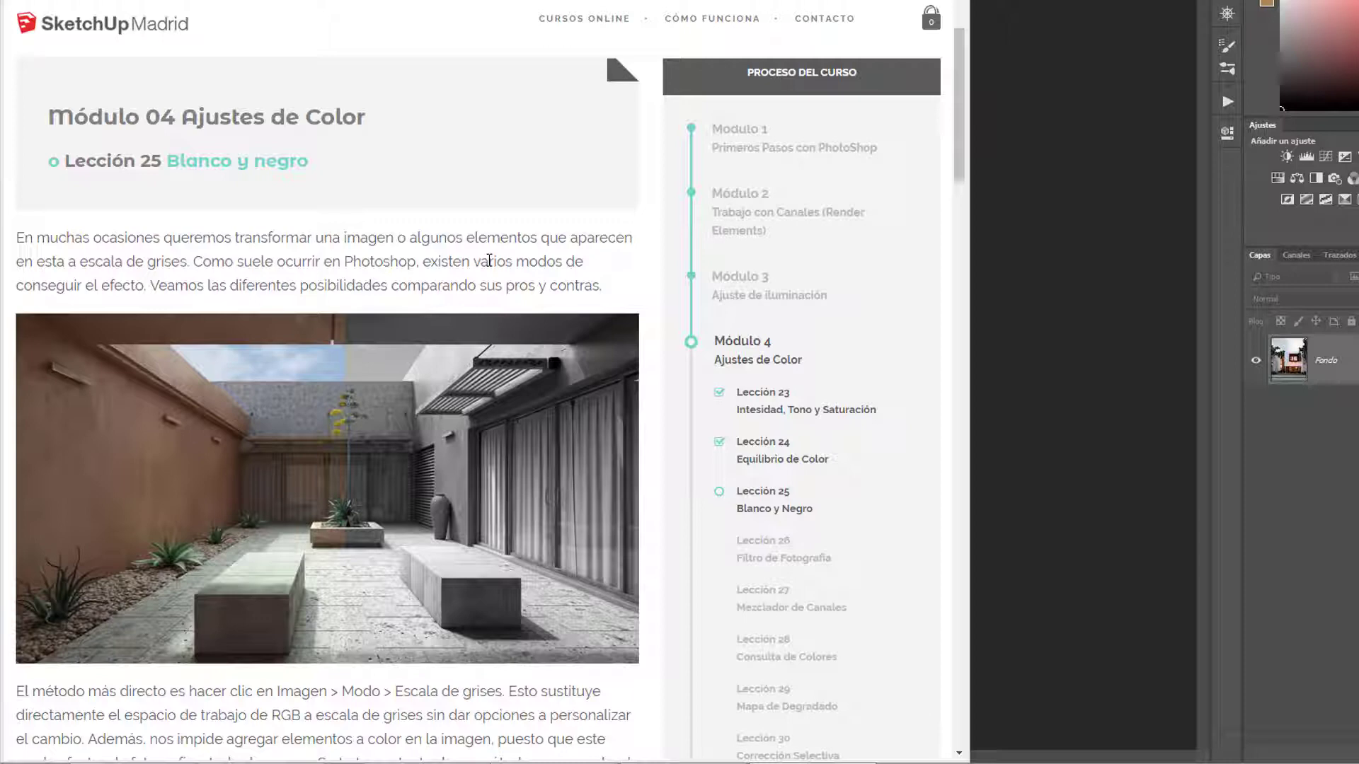
Scroll down through the Lección 25 Blanco y negro lesson page.
{"action": "scroll", "coordinate": [489, 260], "scroll_direction": "down", "scroll_amount": 1}
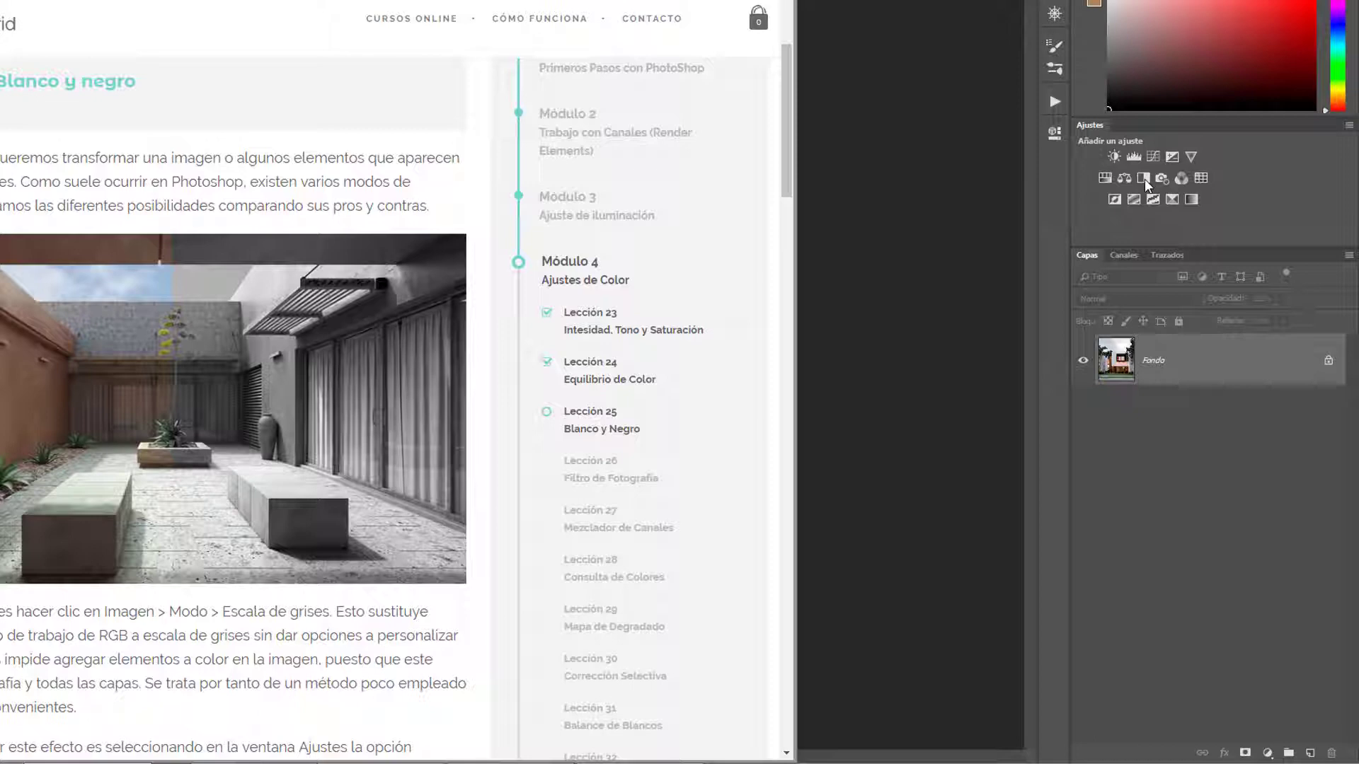
{"action": "scroll", "coordinate": [814, 174], "scroll_direction": "down", "scroll_amount": 1}
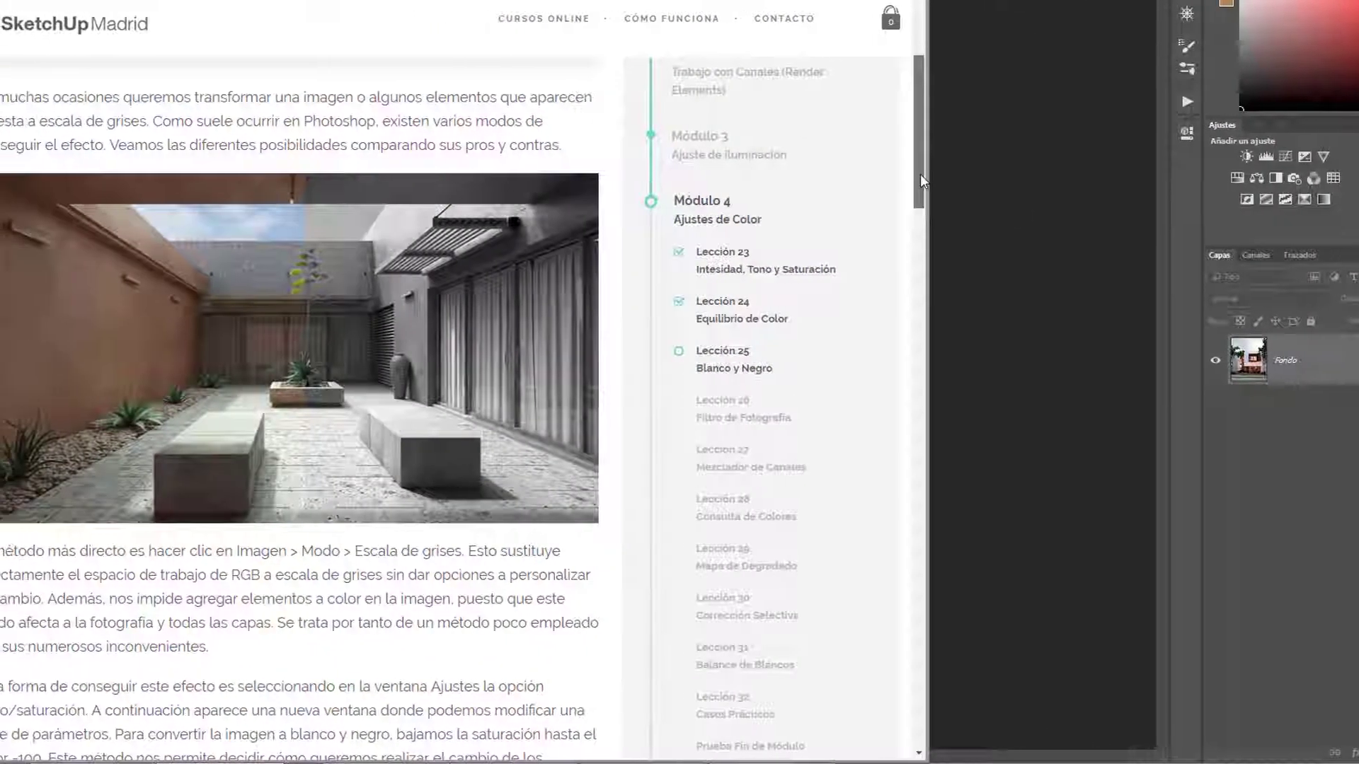
{"action": "left_click_drag", "start_coordinate": [864, 181], "coordinate": [966, 189]}
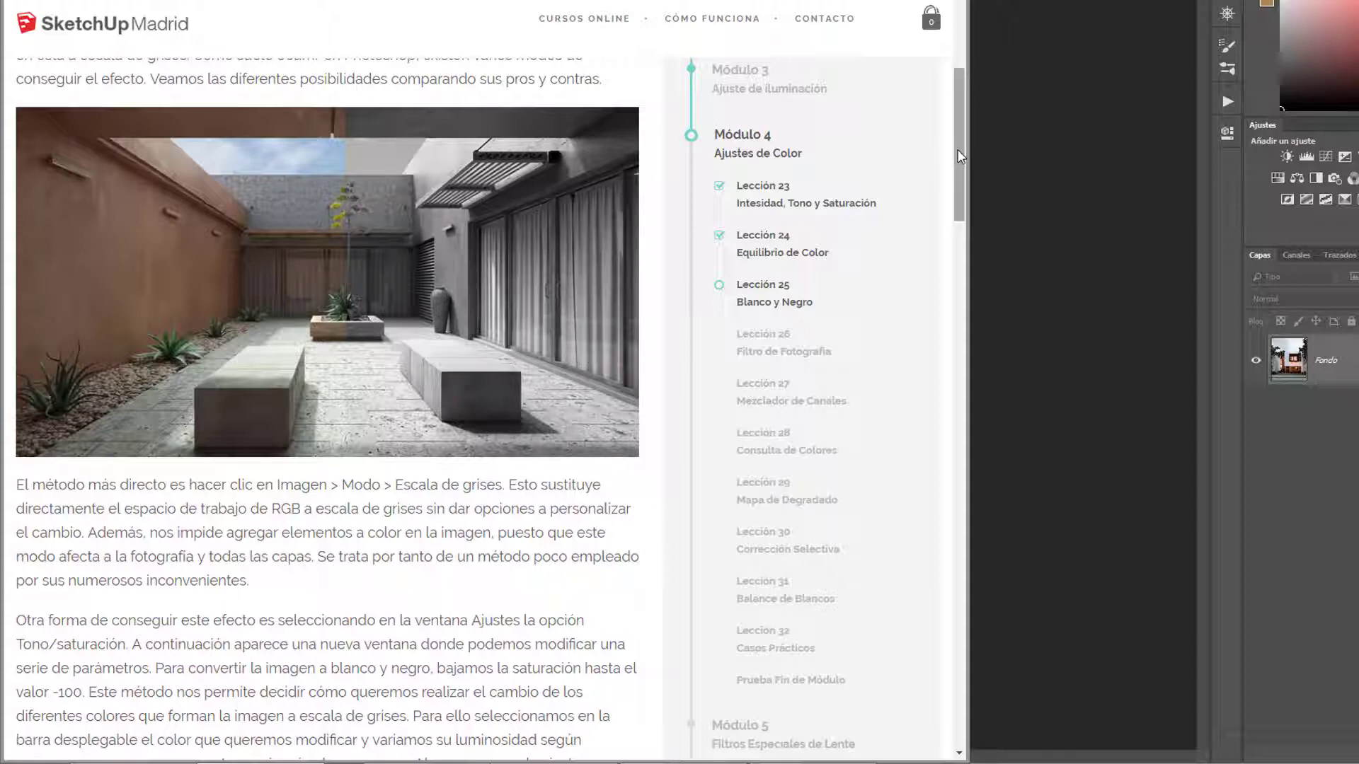
{"action": "mouse_move", "coordinate": [960, 159]}
{"action": "left_mouse_down"}
{"action": "mouse_move", "coordinate": [981, 345]}
{"action": "mouse_move", "coordinate": [967, 532]}
{"action": "left_mouse_up"}
View the enlarged example render, close it, and move to the Blanco y negro adjustment explanation.
{"action": "left_click", "coordinate": [493, 391]}
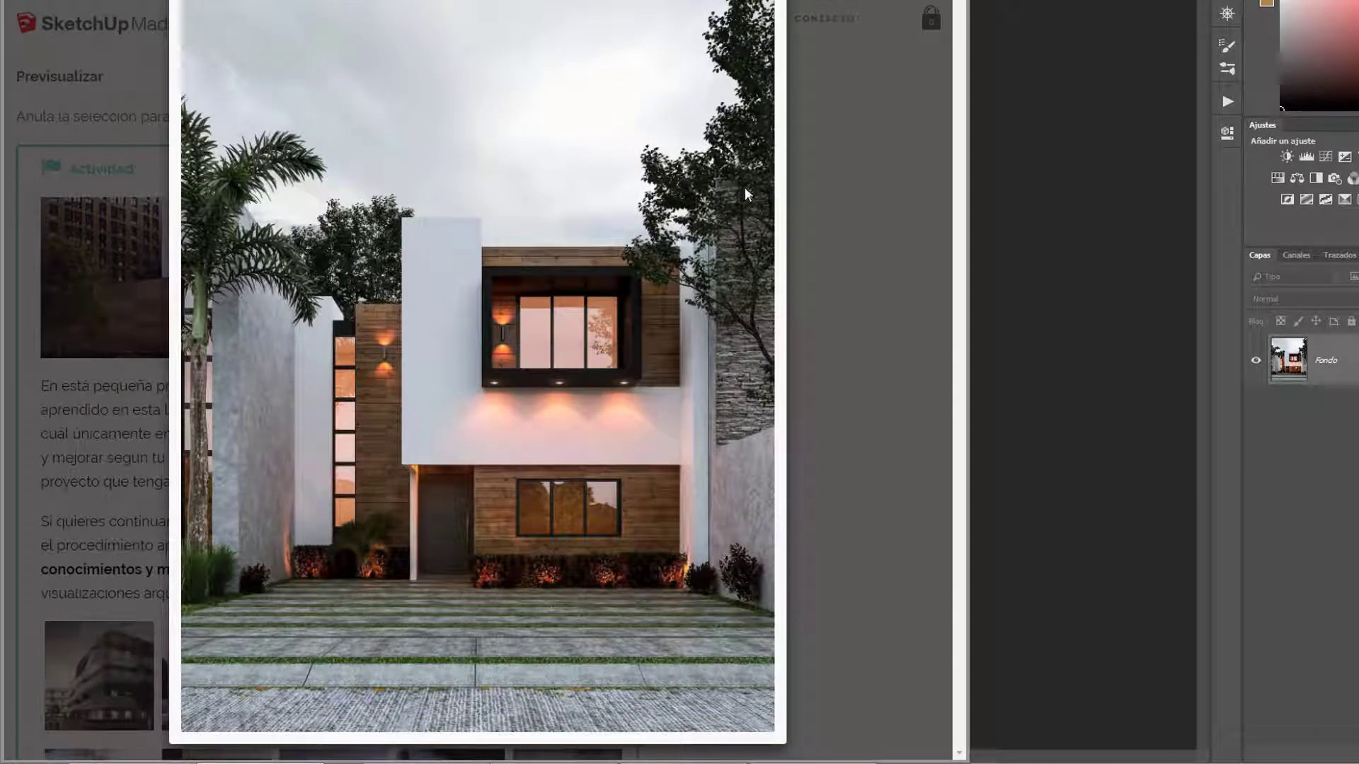
{"action": "left_click", "coordinate": [150, 229]}
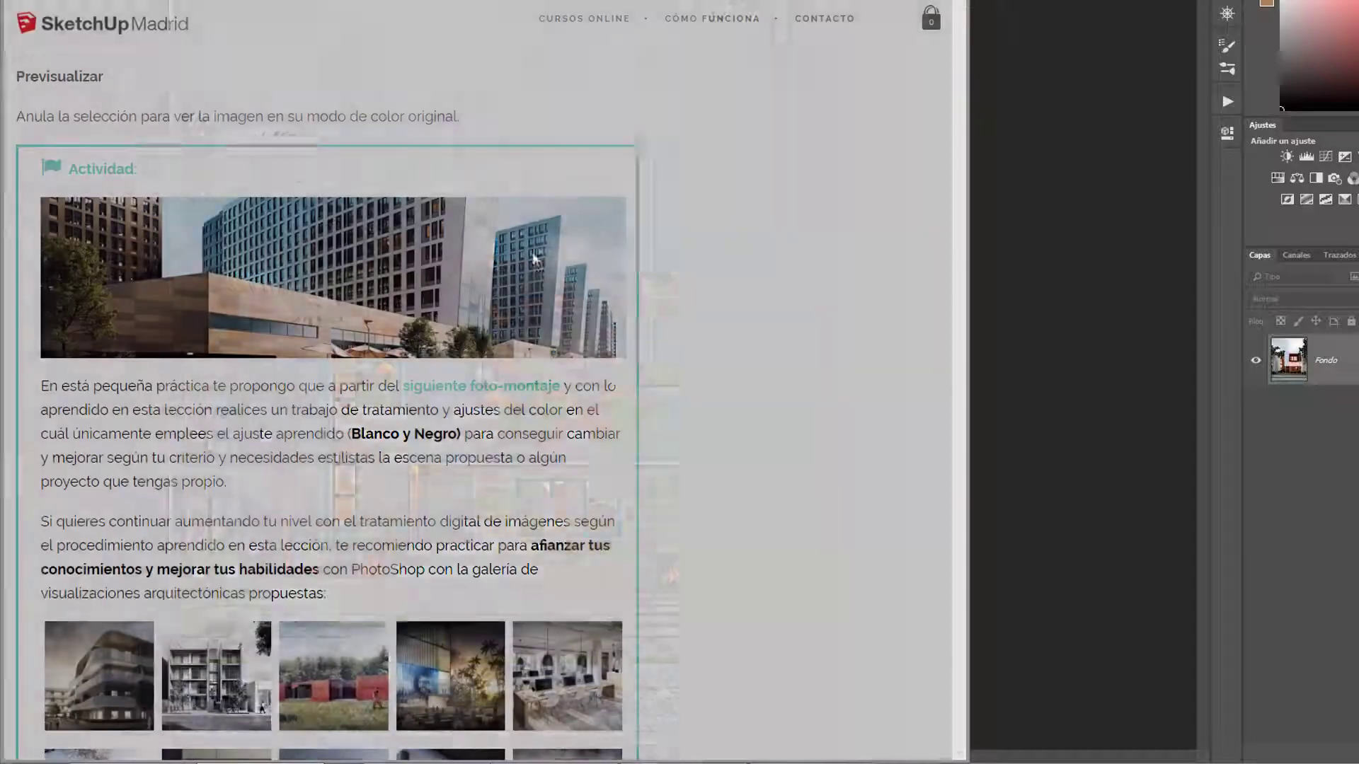
{"action": "scroll", "coordinate": [673, 418], "scroll_direction": "up", "scroll_amount": 4}
{"action": "scroll", "coordinate": [675, 427], "scroll_direction": "up", "scroll_amount": 3}
{"action": "scroll", "coordinate": [675, 426], "scroll_direction": "up", "scroll_amount": 3}
{"action": "scroll", "coordinate": [673, 425], "scroll_direction": "up", "scroll_amount": 5}
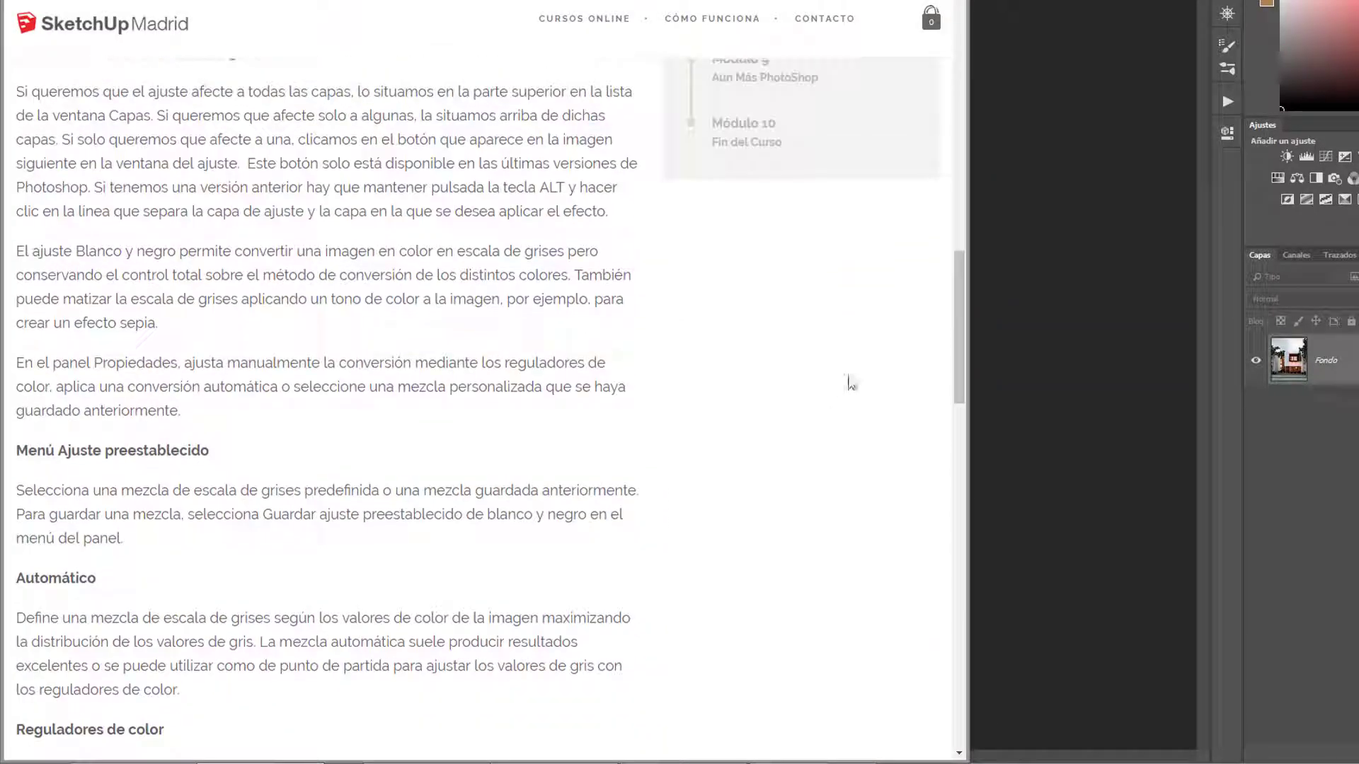
{"action": "left_click_drag", "start_coordinate": [956, 331], "coordinate": [962, 552]}
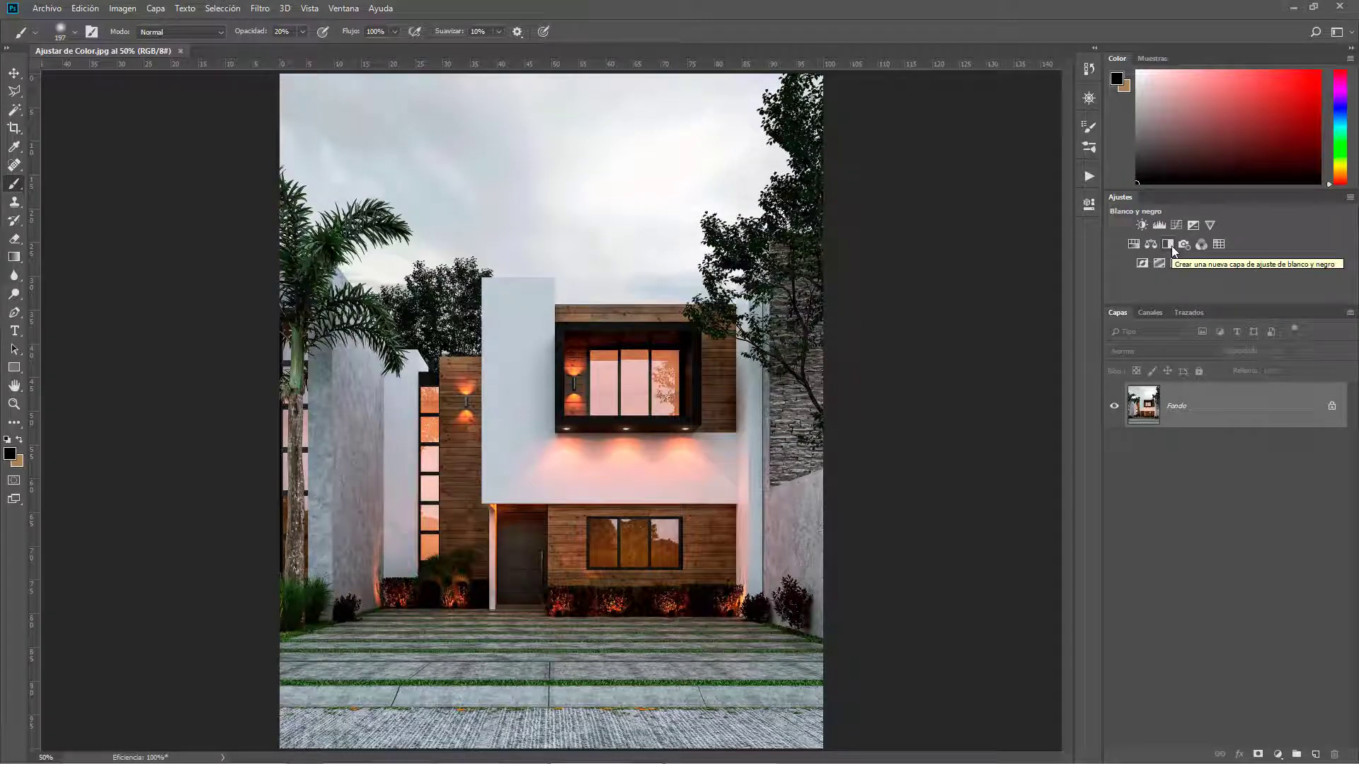
Browse the Imagen > Ajustes list and close it without applying any adjustment.
{"action": "left_click", "coordinate": [132, 13]}
{"action": "mouse_move", "coordinate": [131, 46]}
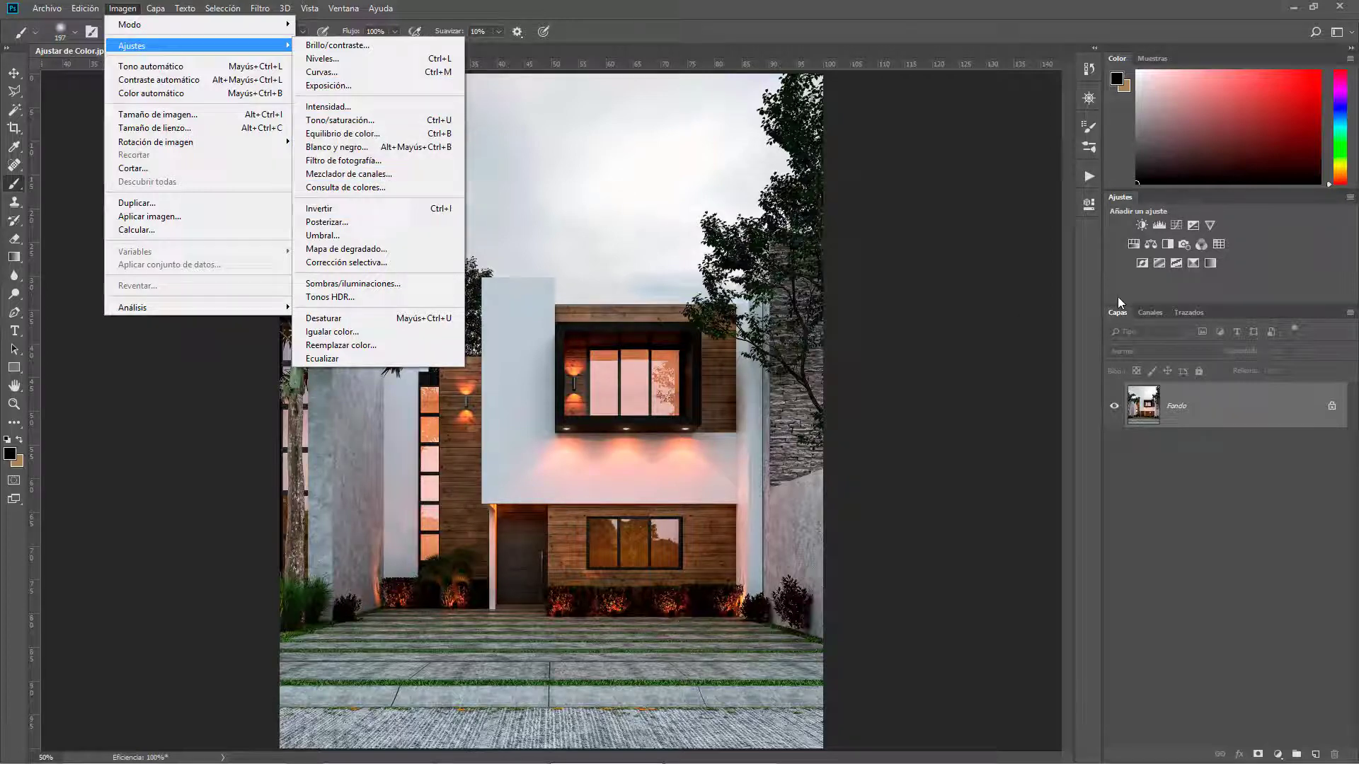
{"action": "left_click", "coordinate": [1147, 286]}
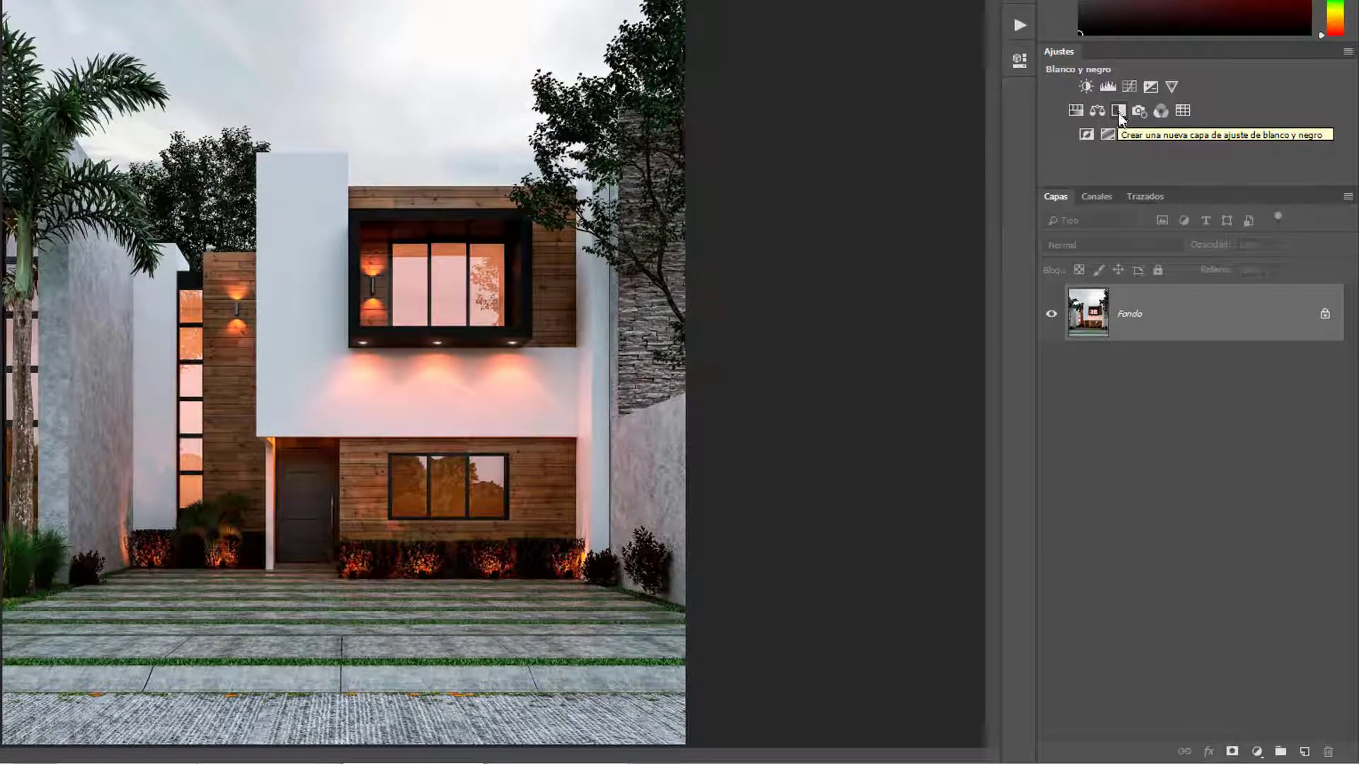
Add a Blanco y negro 1 adjustment layer, compare it on and off, and leave it hidden.
{"action": "left_click", "coordinate": [1257, 753]}
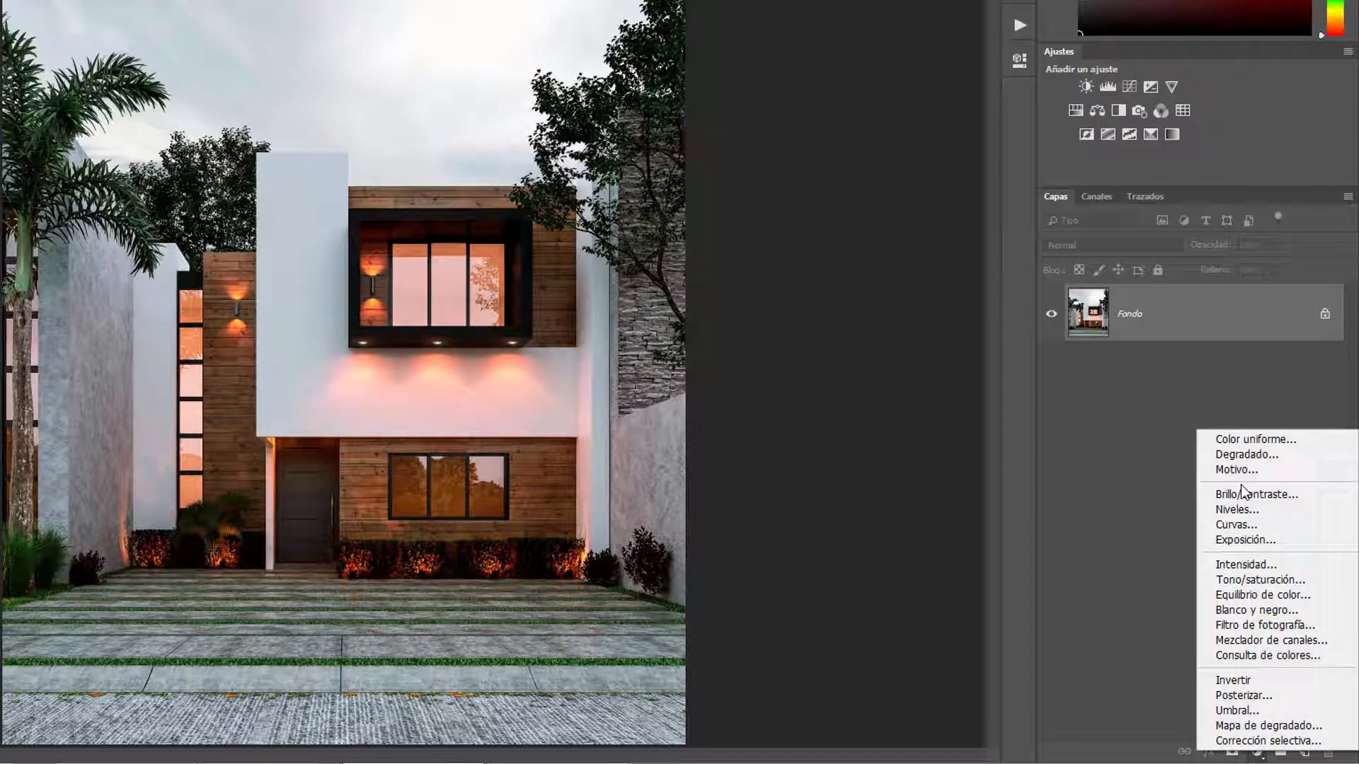
{"action": "left_click", "coordinate": [1260, 609]}
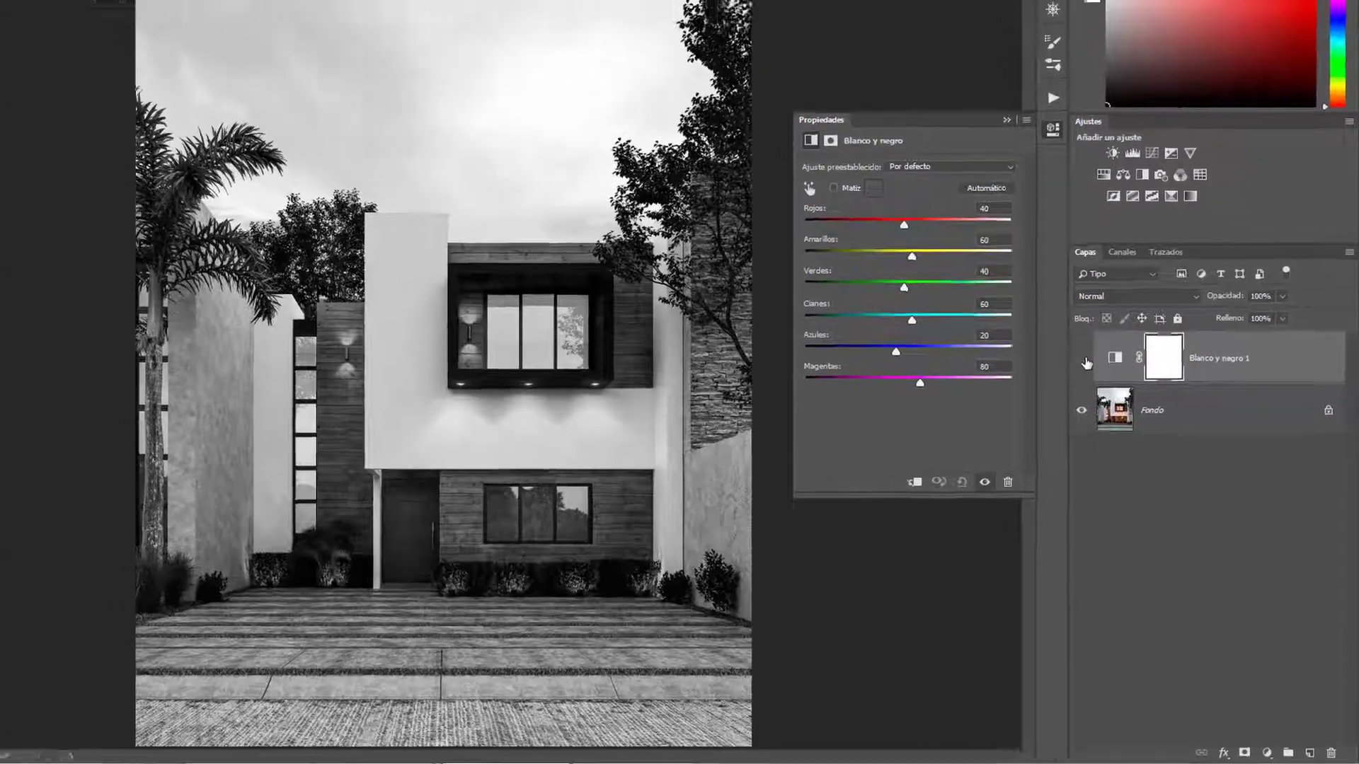
{"action": "left_click", "coordinate": [1110, 401]}
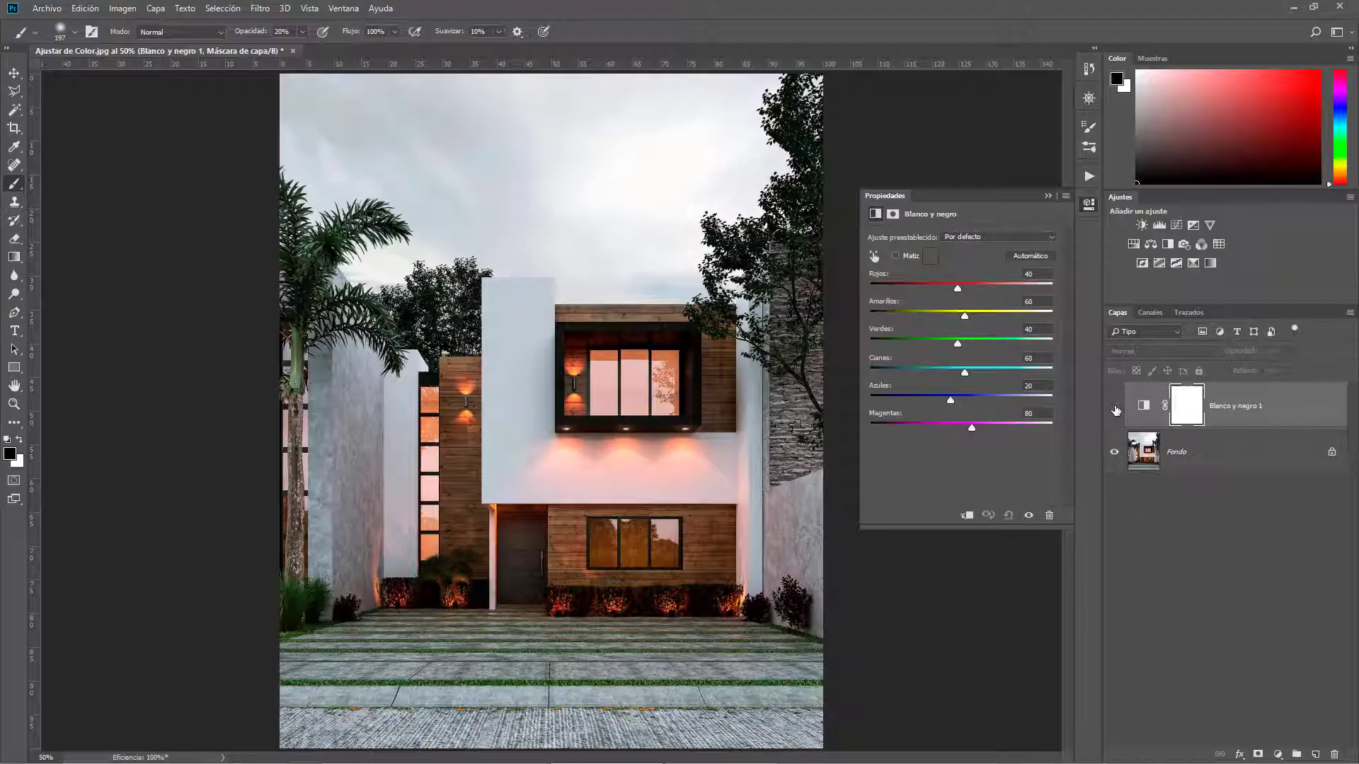
{"action": "left_click", "coordinate": [1110, 400]}
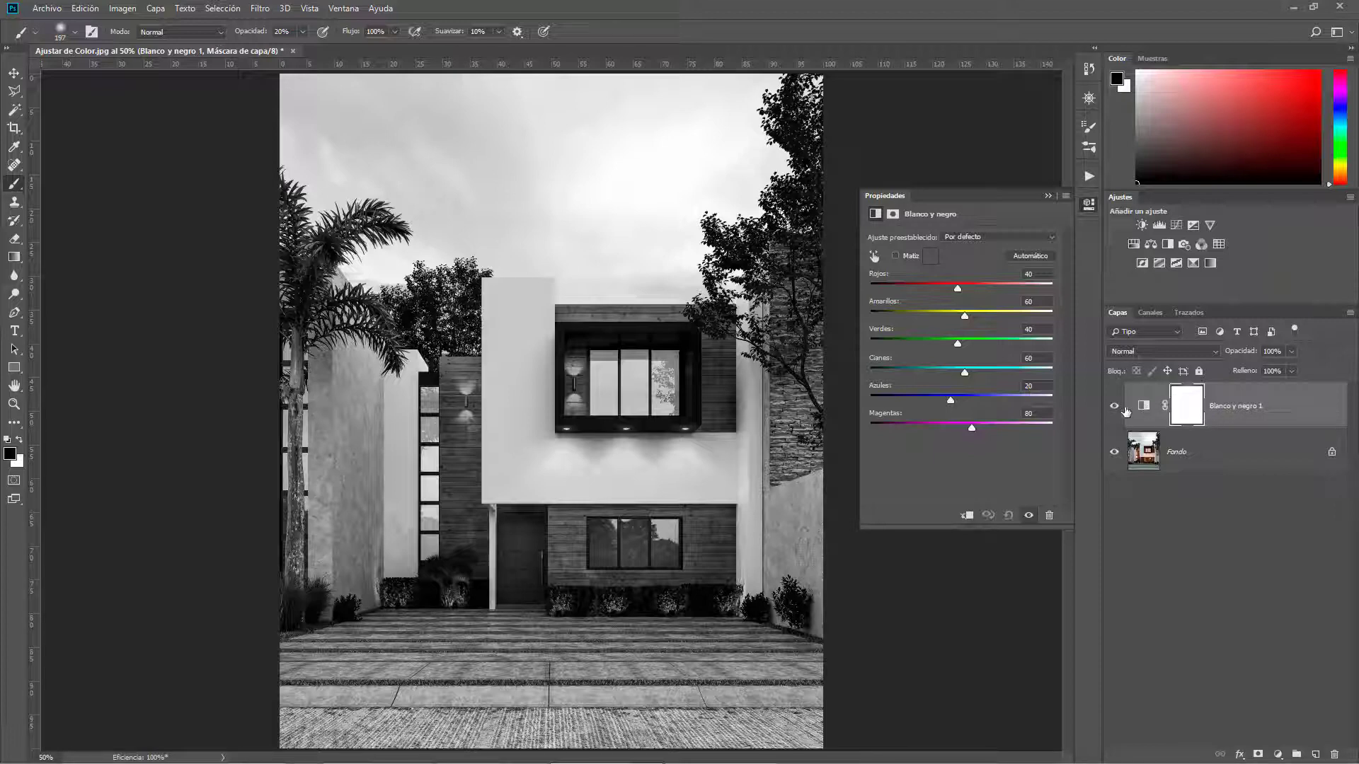
{"action": "left_click", "coordinate": [1115, 406]}
{"action": "left_click", "coordinate": [1144, 452]}
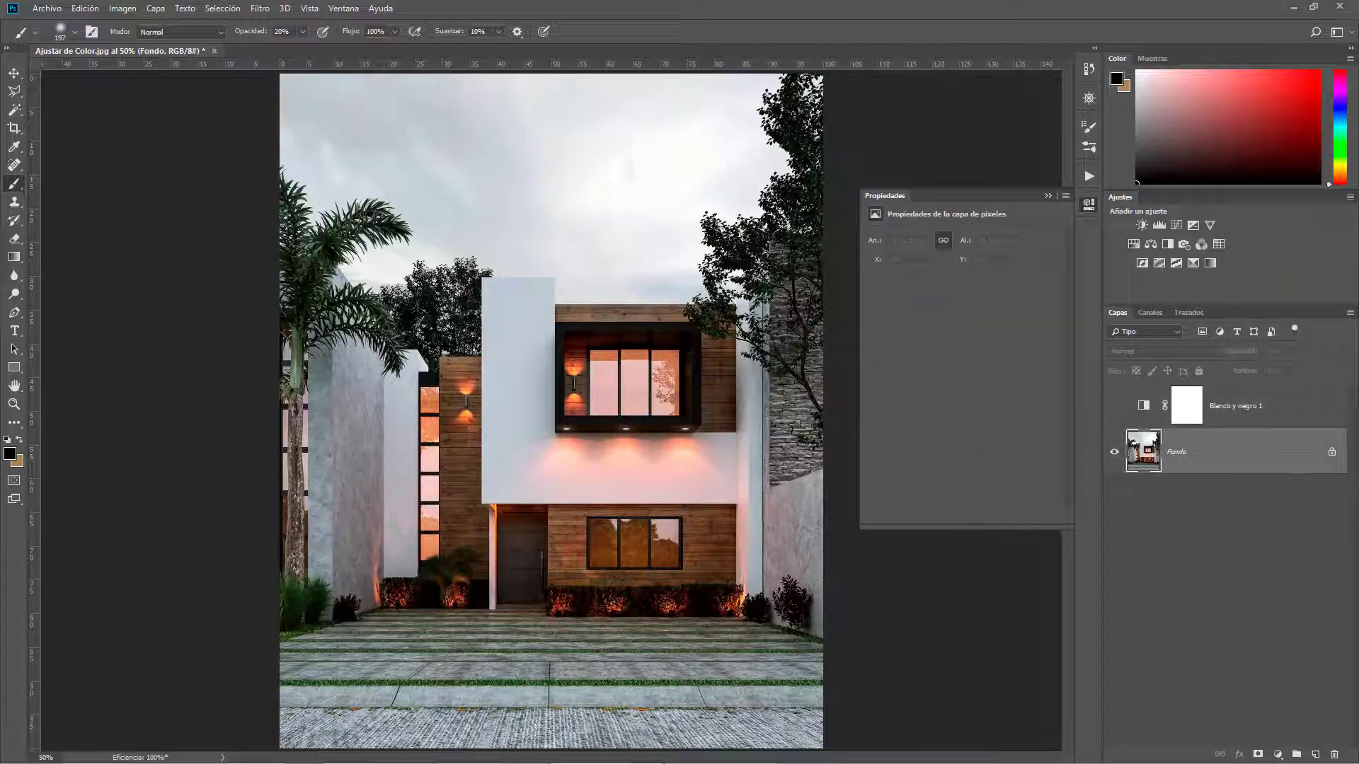
{"action": "left_click", "coordinate": [123, 8]}
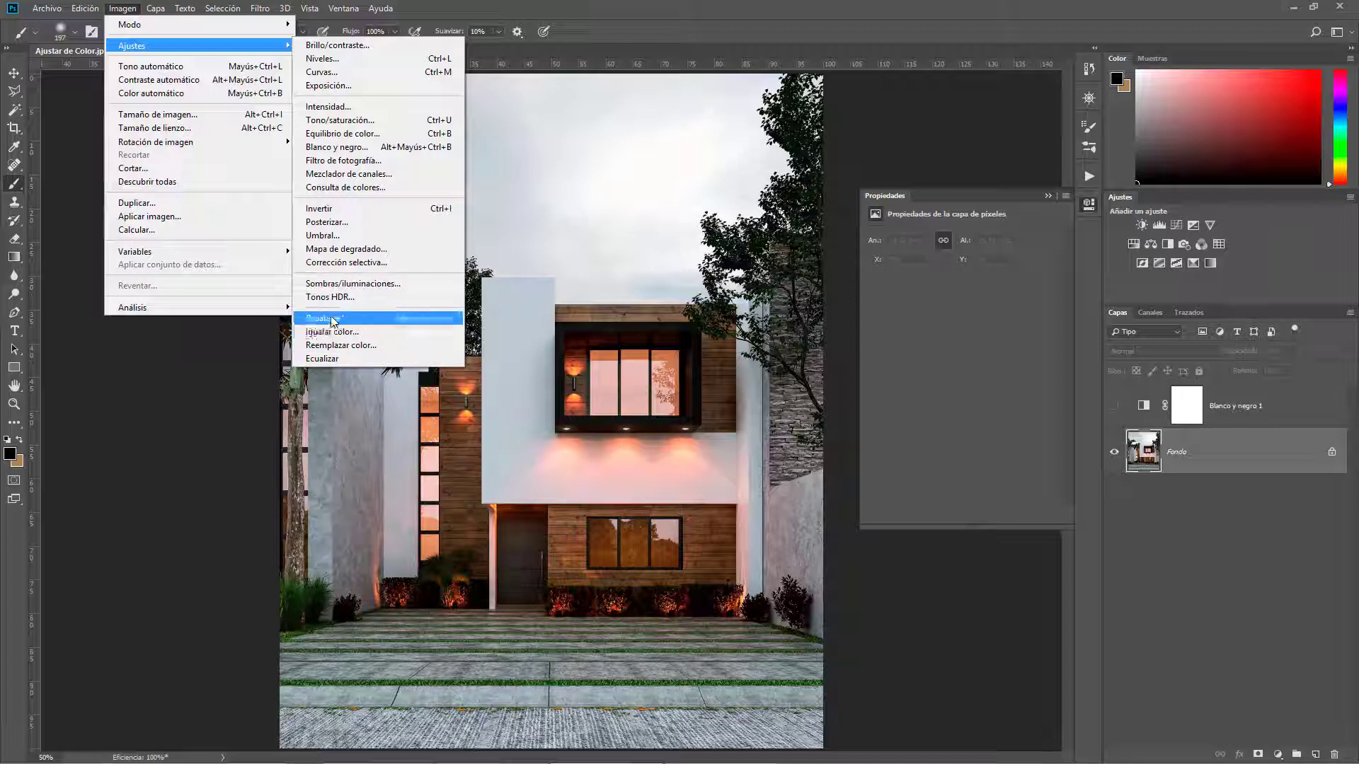
{"action": "left_click", "coordinate": [352, 320]}
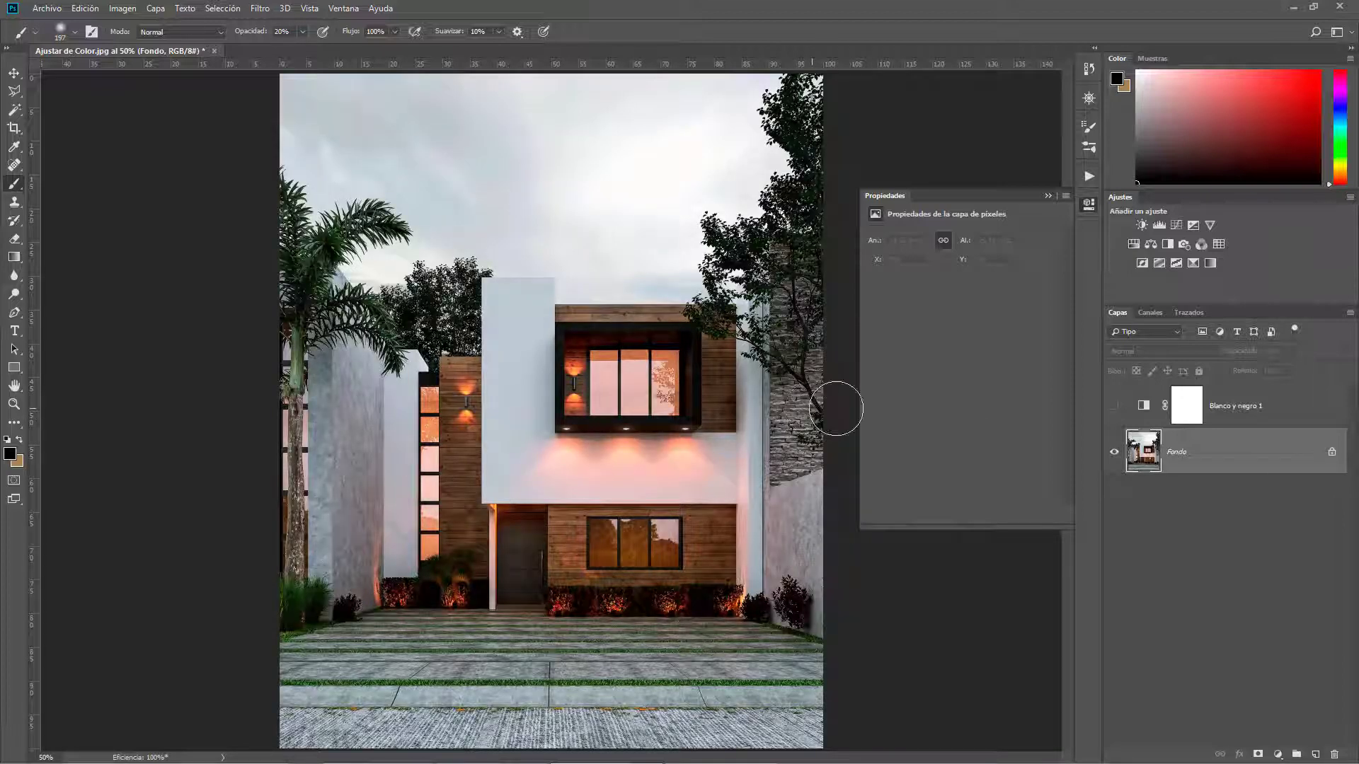
{"action": "left_click", "coordinate": [1143, 410]}
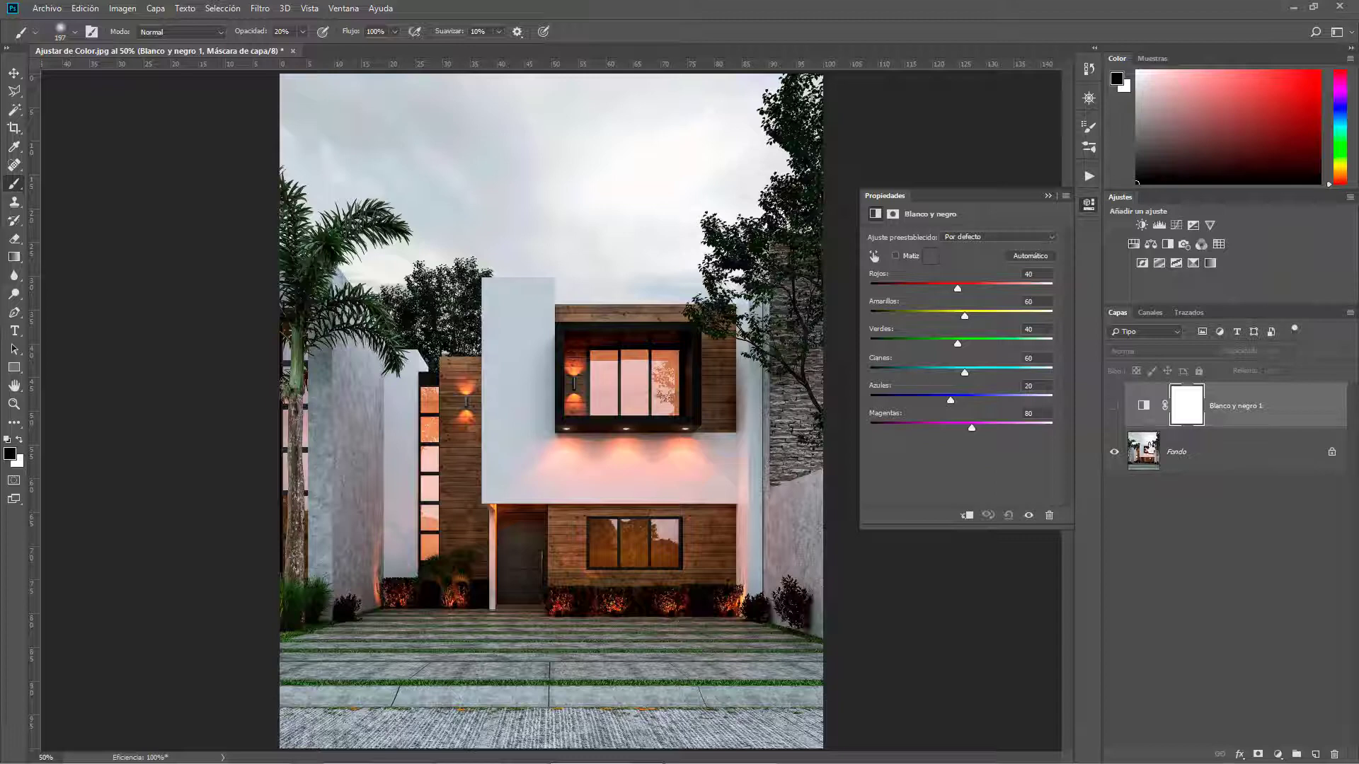
{"action": "left_click", "coordinate": [1148, 450]}
{"action": "left_click", "coordinate": [1144, 407]}
{"action": "left_click", "coordinate": [1133, 243]}
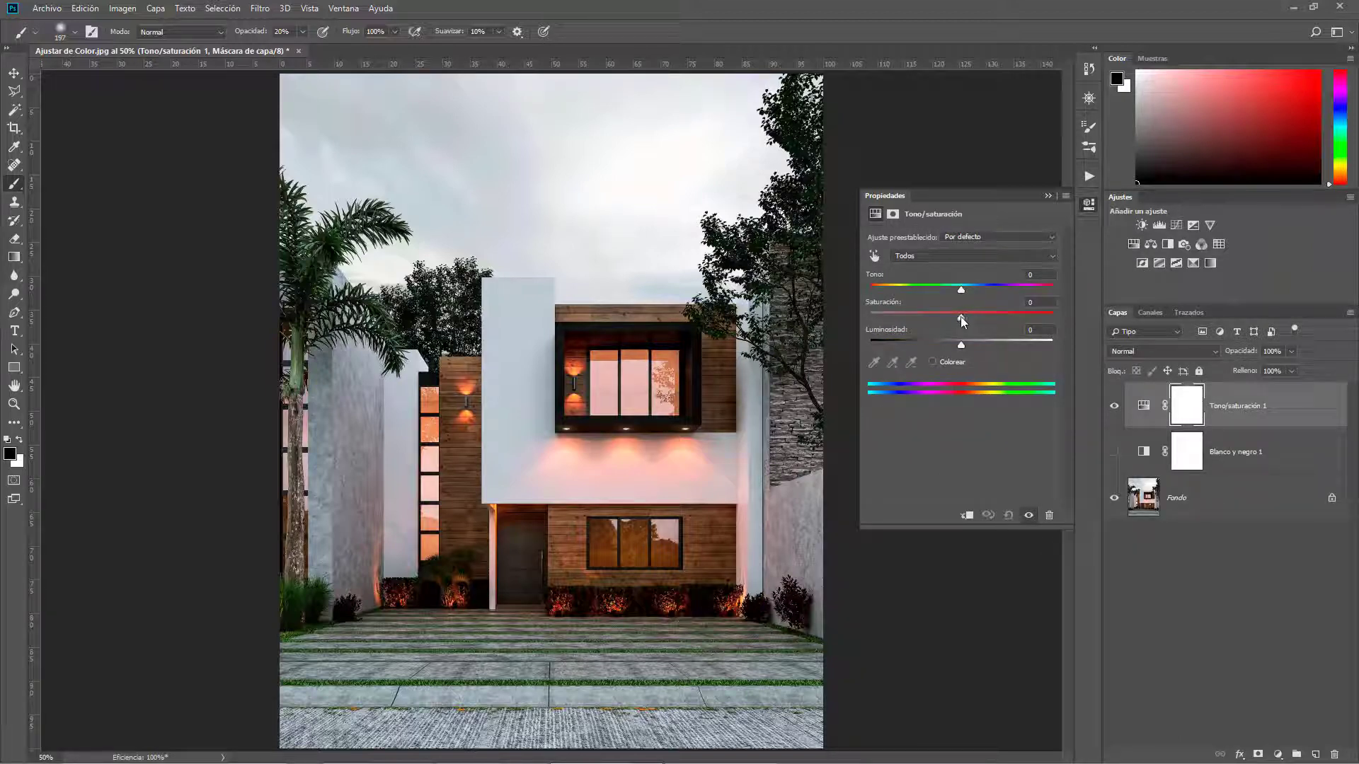
{"action": "left_click_drag", "start_coordinate": [961, 316], "coordinate": [859, 317]}
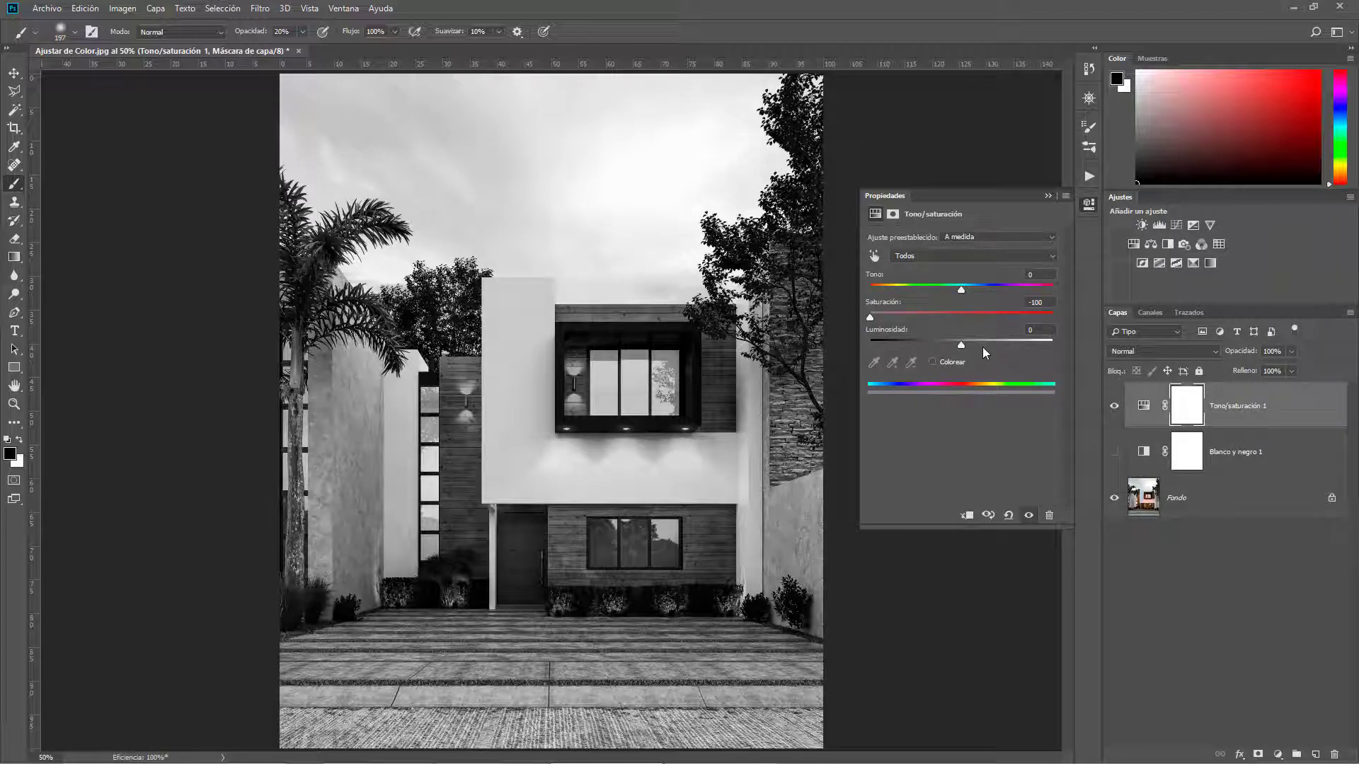
{"action": "left_click", "coordinate": [1145, 448]}
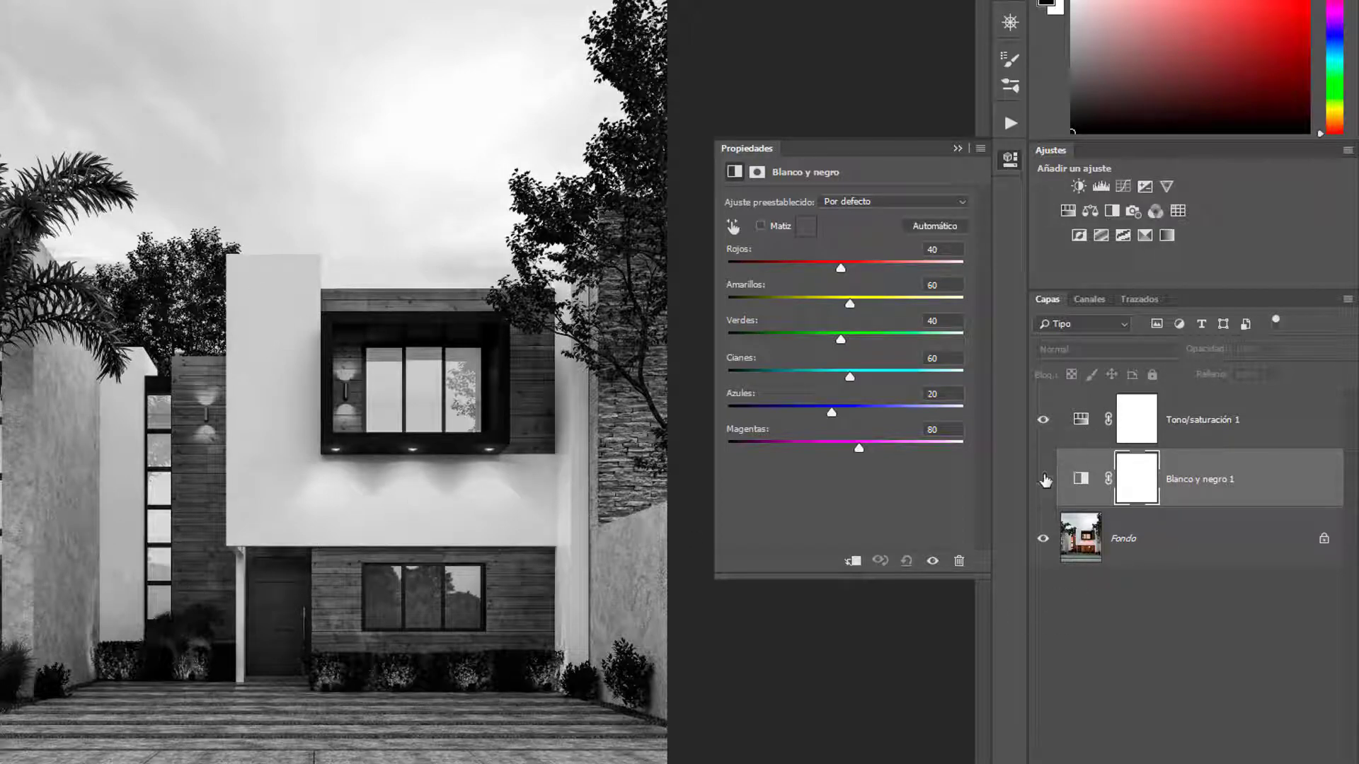
{"action": "left_click_drag", "start_coordinate": [1083, 435], "coordinate": [1186, 629]}
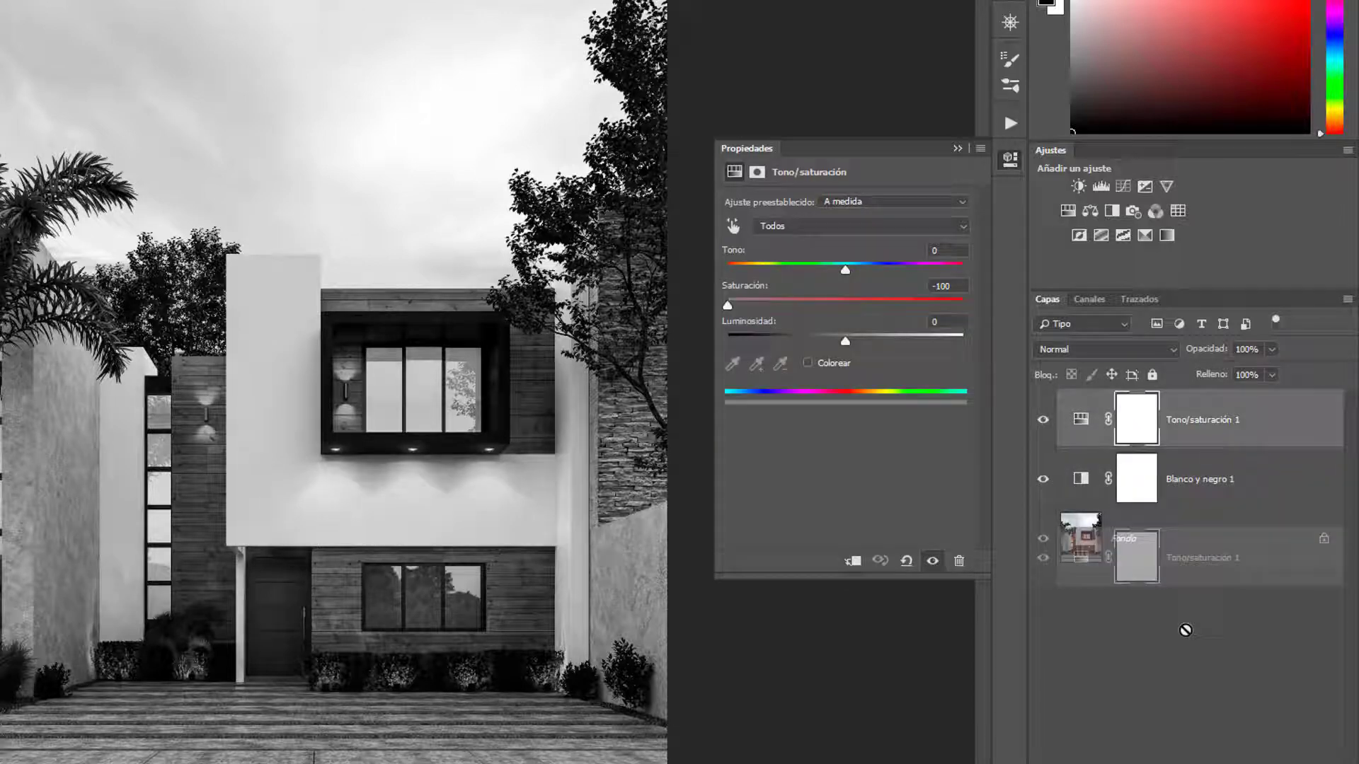
{"action": "key", "text": "Delete"}
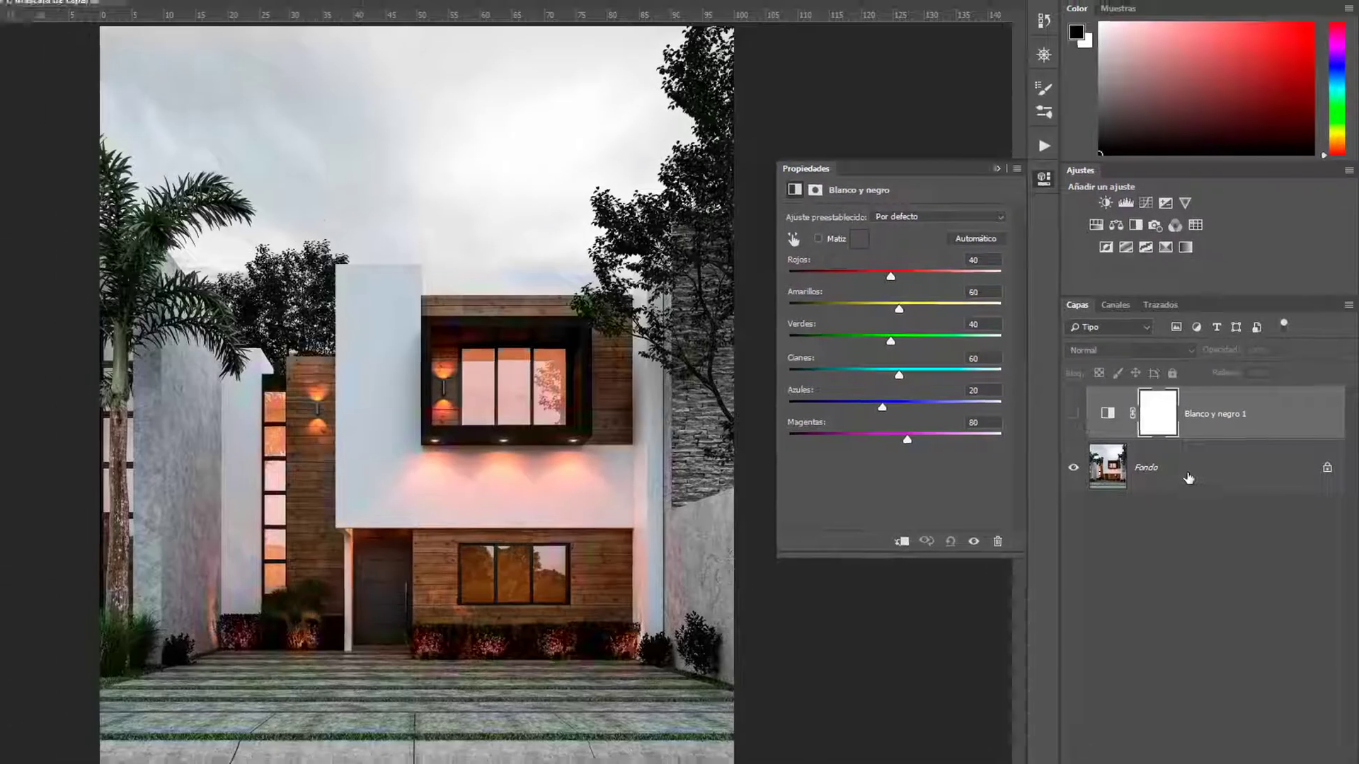
{"action": "left_click", "coordinate": [1188, 478]}
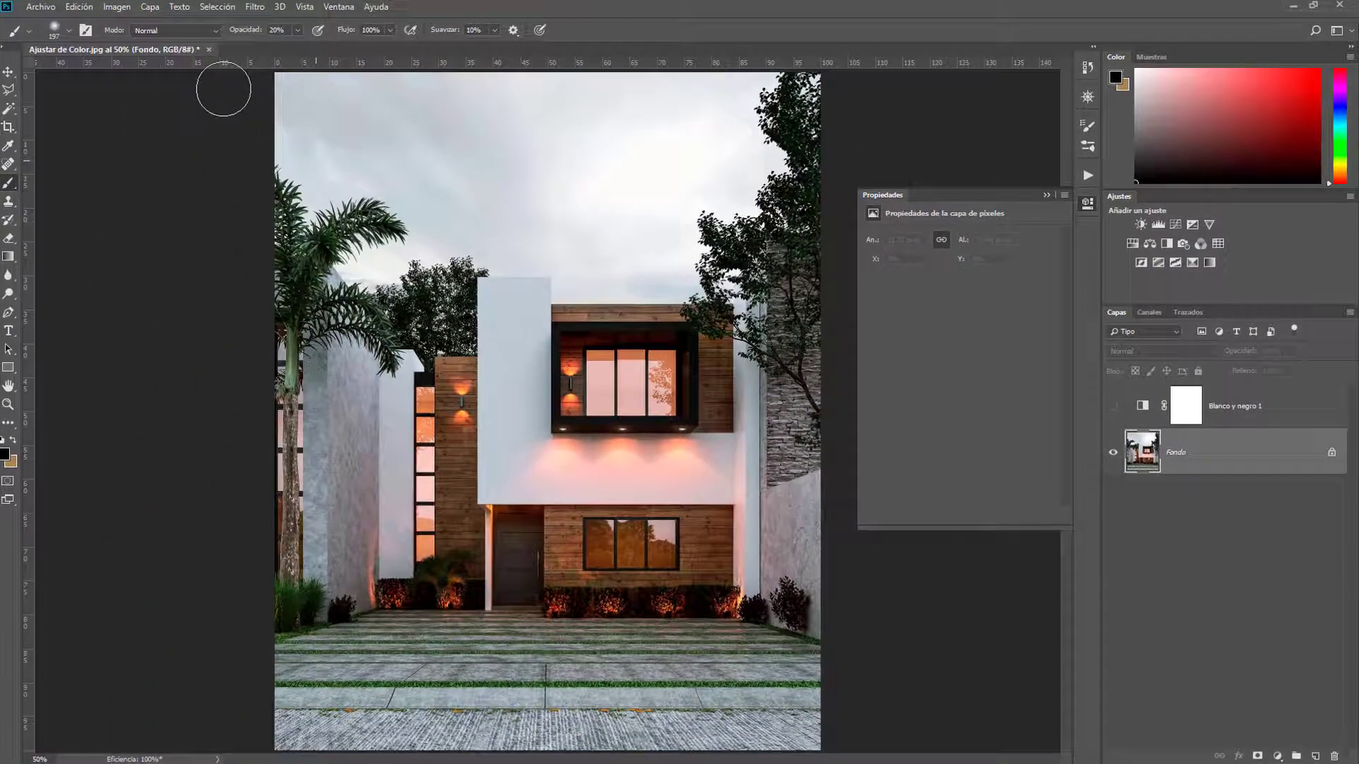
Cancel the Escala de grises mode conversion and make Blanco y negro 1 visible instead.
{"action": "left_click", "coordinate": [123, 8]}
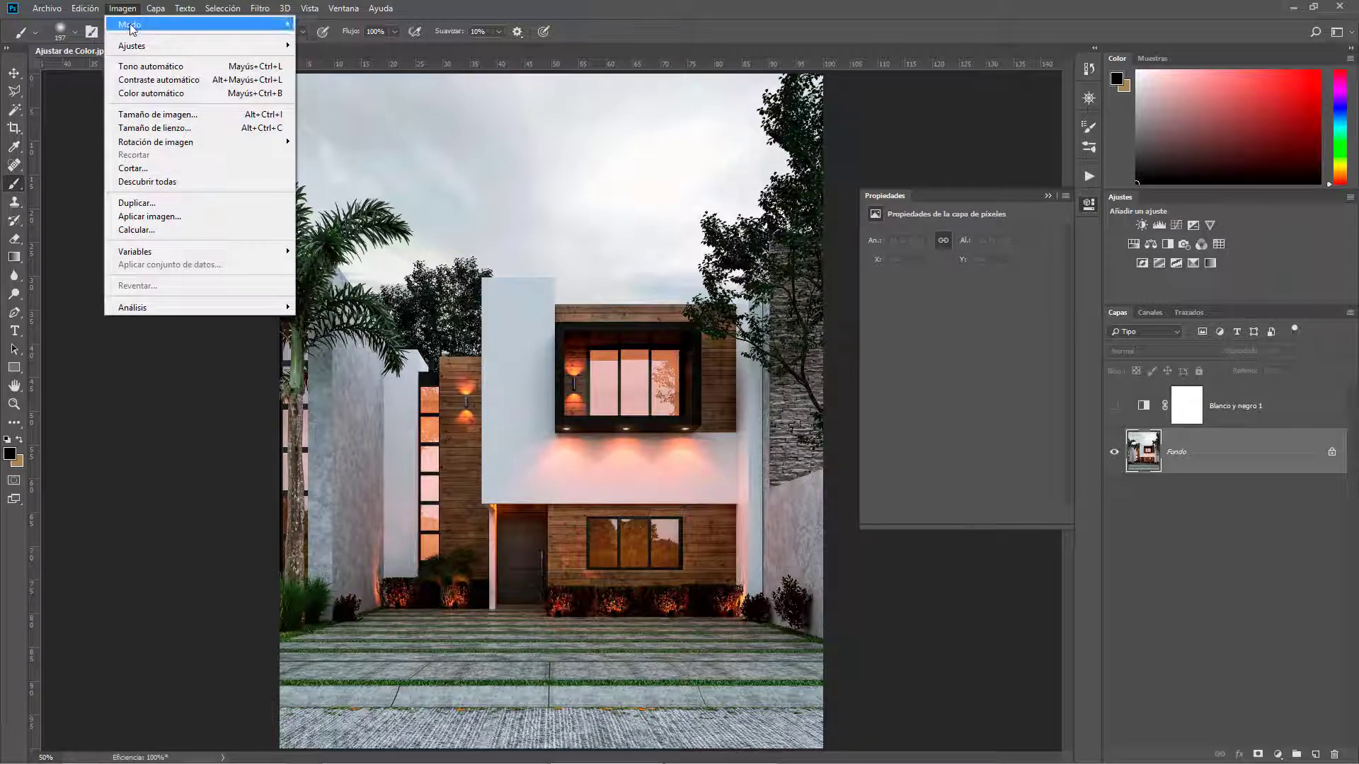
{"action": "mouse_move", "coordinate": [160, 24]}
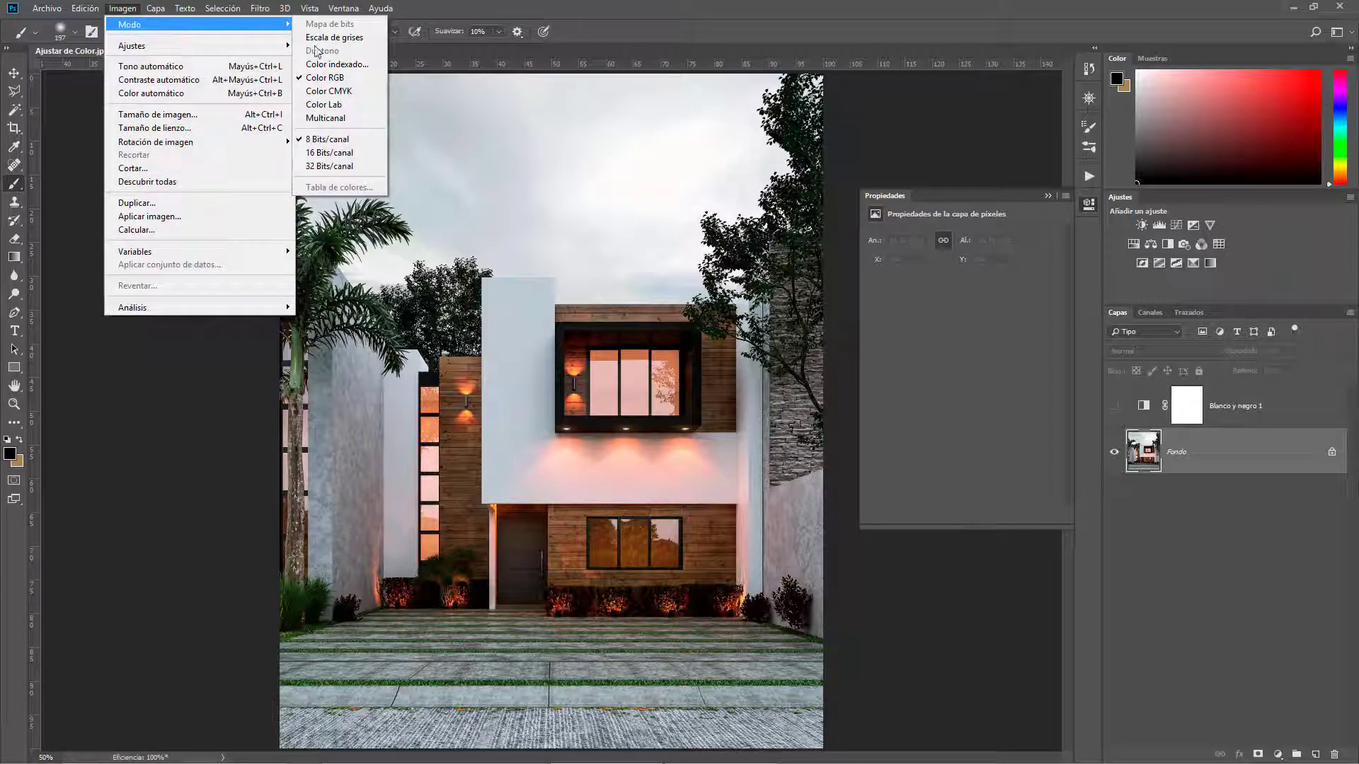
{"action": "left_click", "coordinate": [340, 39]}
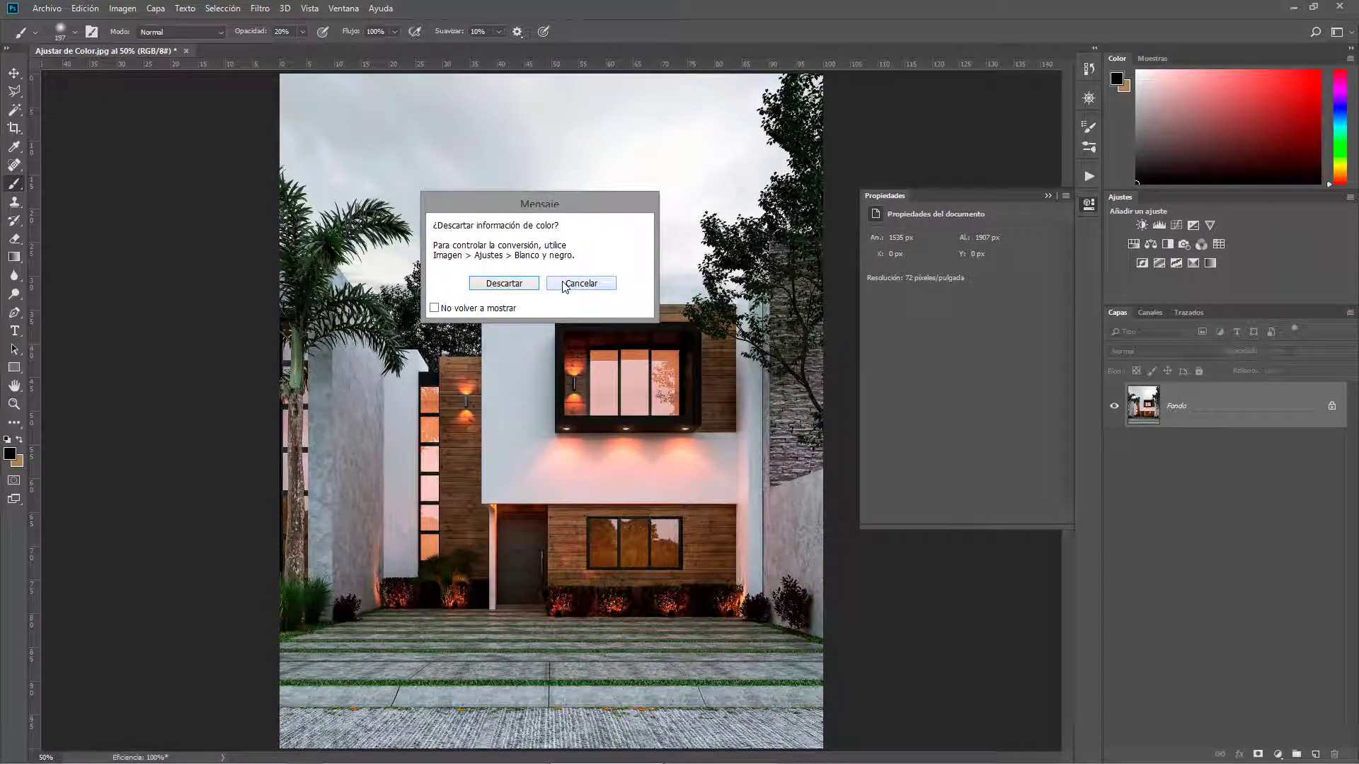
{"action": "left_click", "coordinate": [565, 286]}
{"action": "left_click", "coordinate": [1168, 245]}
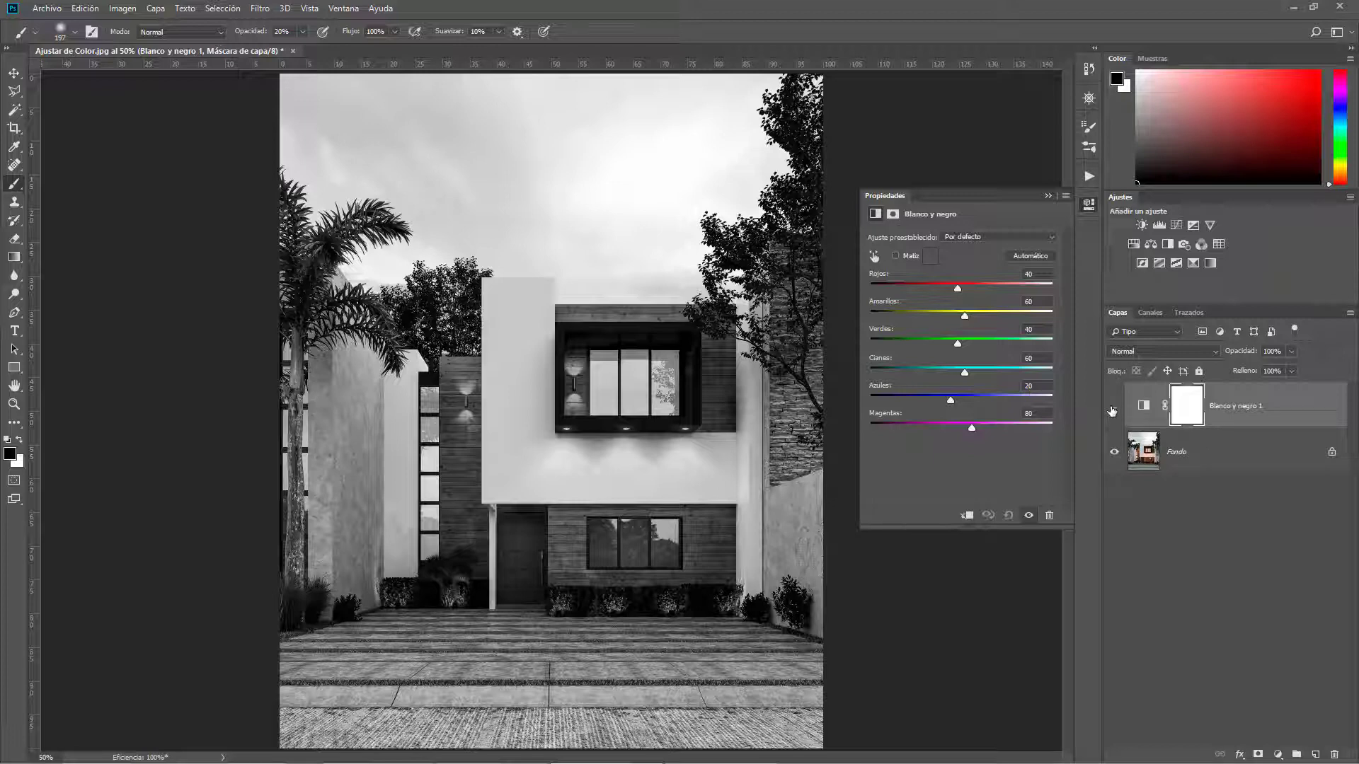
Compare colour and greyscale with Blanco y negro 1, leave it hidden, and select Fondo.
{"action": "left_click", "coordinate": [1113, 410]}
{"action": "left_click", "coordinate": [1114, 405]}
{"action": "left_click", "coordinate": [1115, 406]}
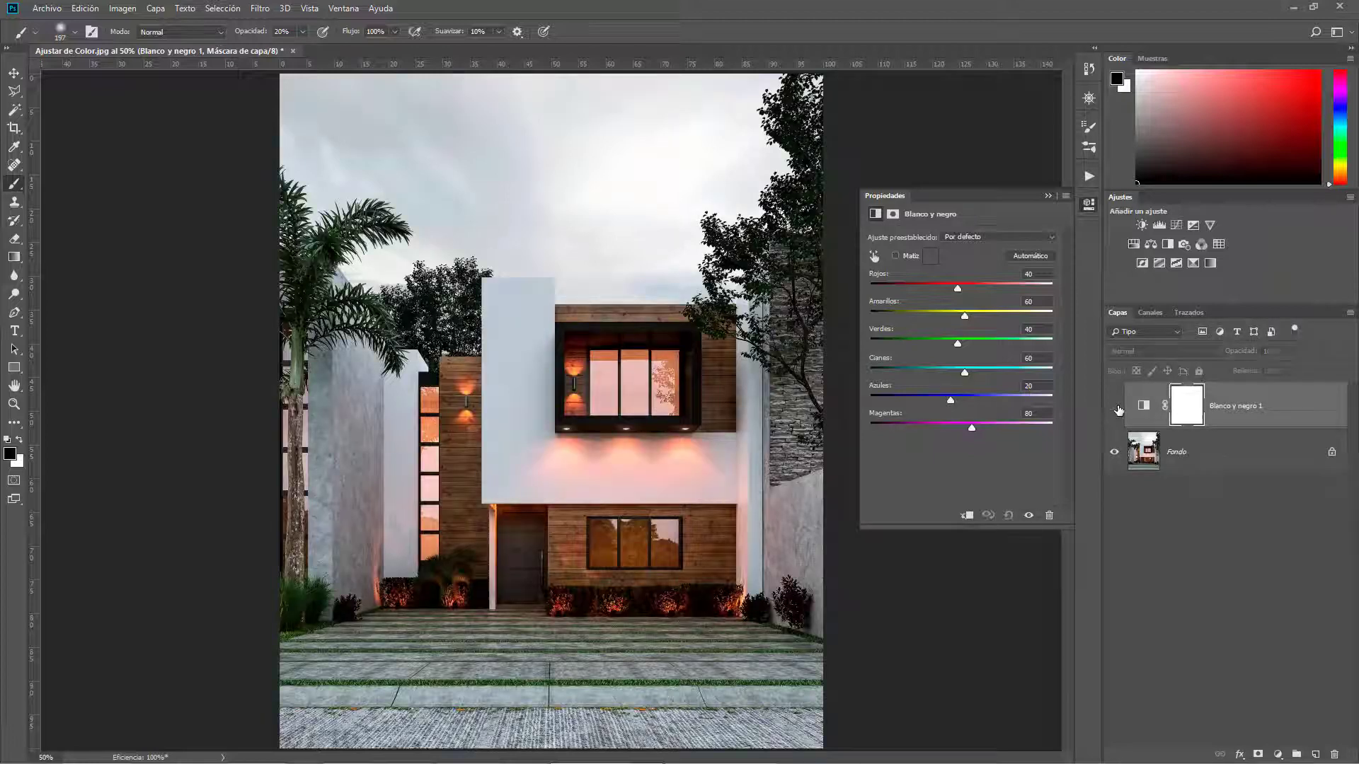
{"action": "left_click", "coordinate": [1186, 405]}
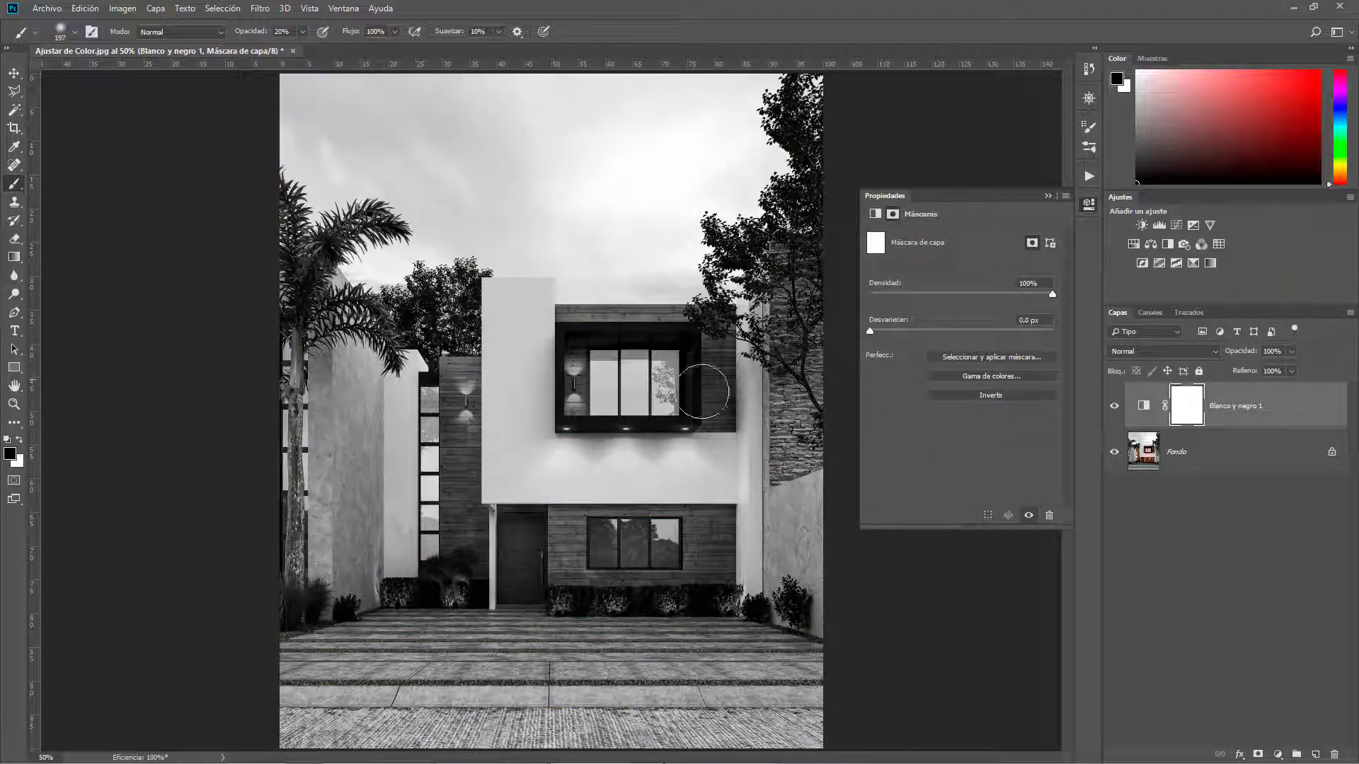
{"action": "left_click", "coordinate": [1115, 407]}
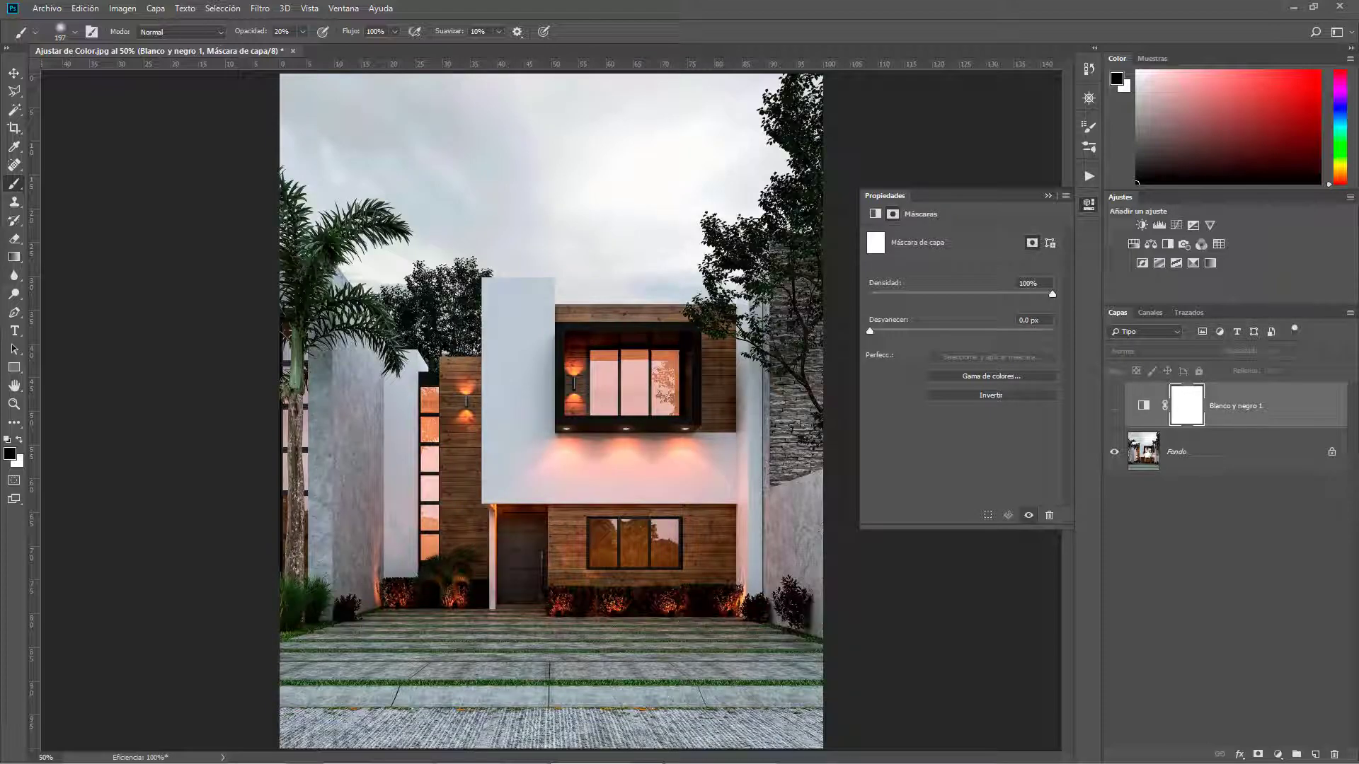
{"action": "left_click", "coordinate": [1146, 449]}
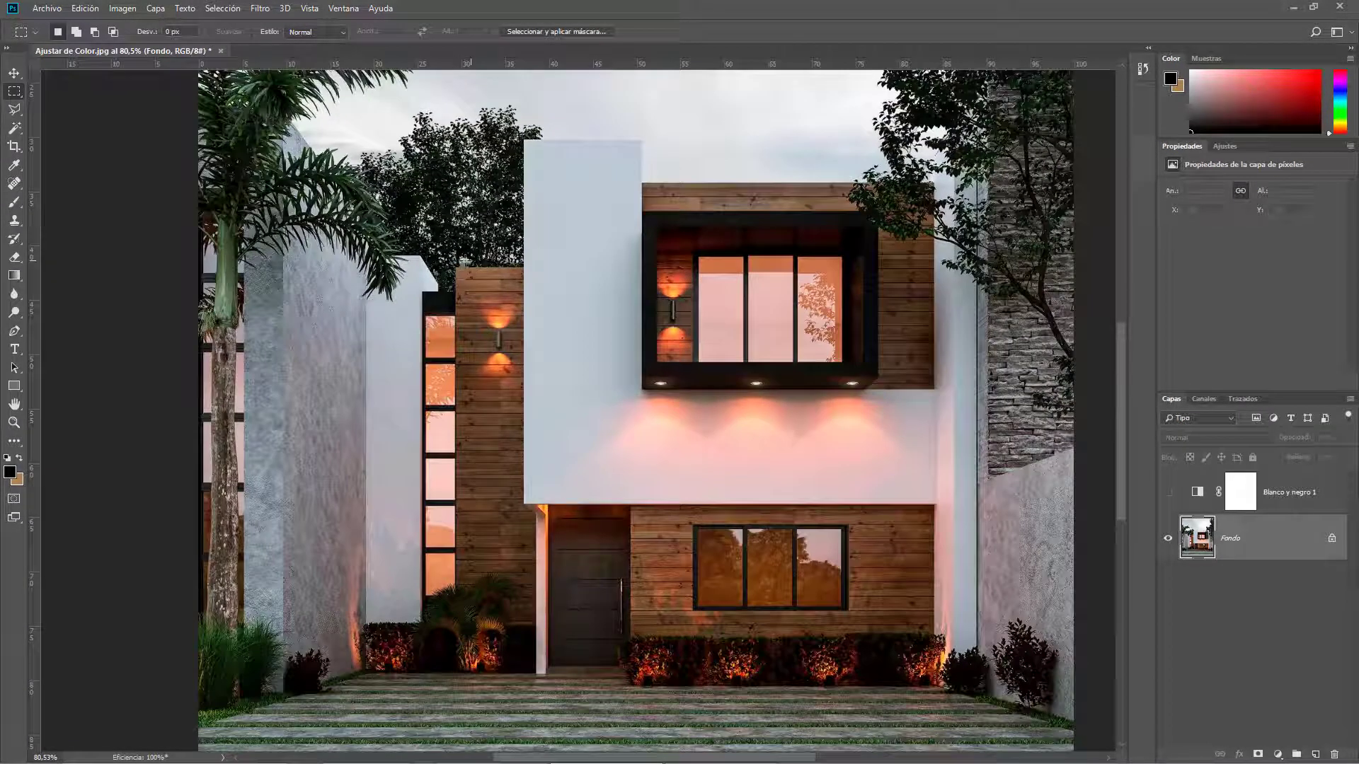
Select the wooden column, lower facade and upper wooden band with Rectangular Marquee boxes.
{"action": "right_click", "coordinate": [14, 96]}
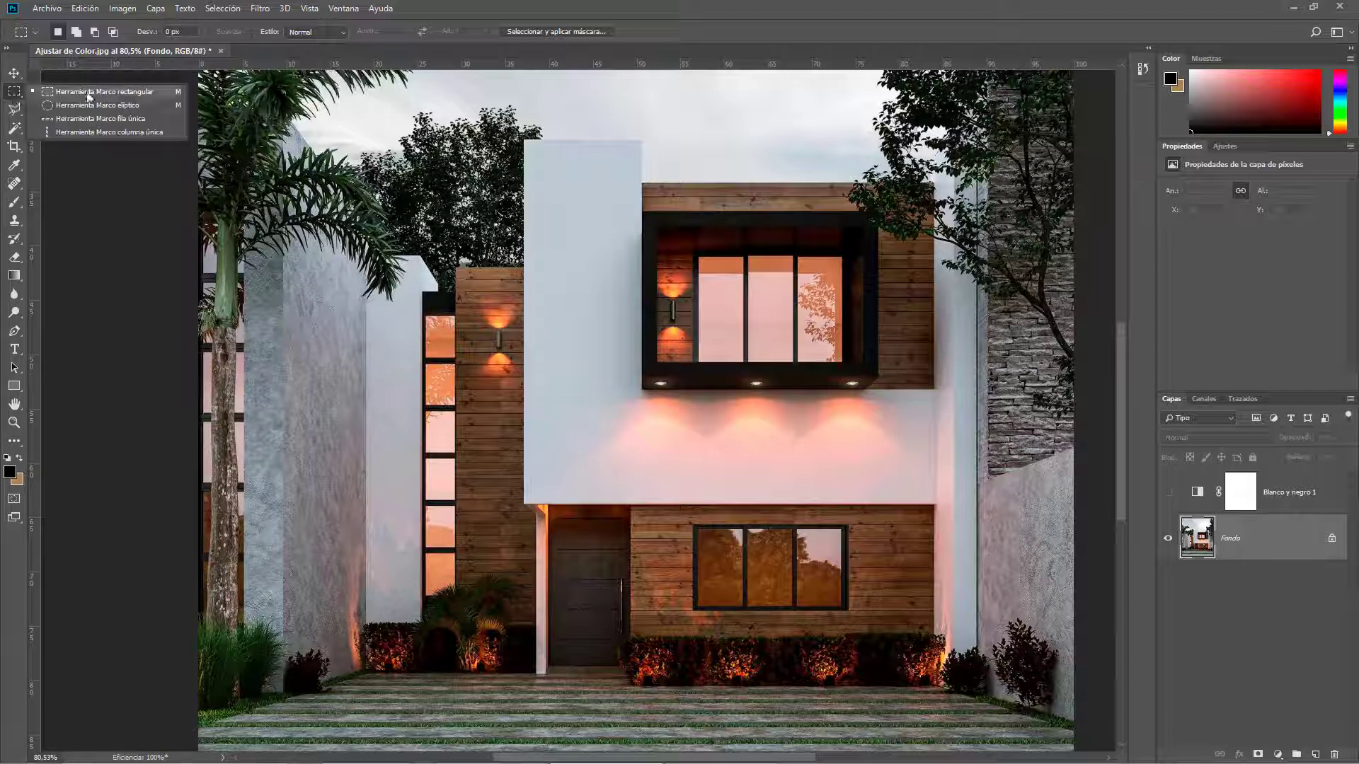
{"action": "left_click", "coordinate": [91, 97]}
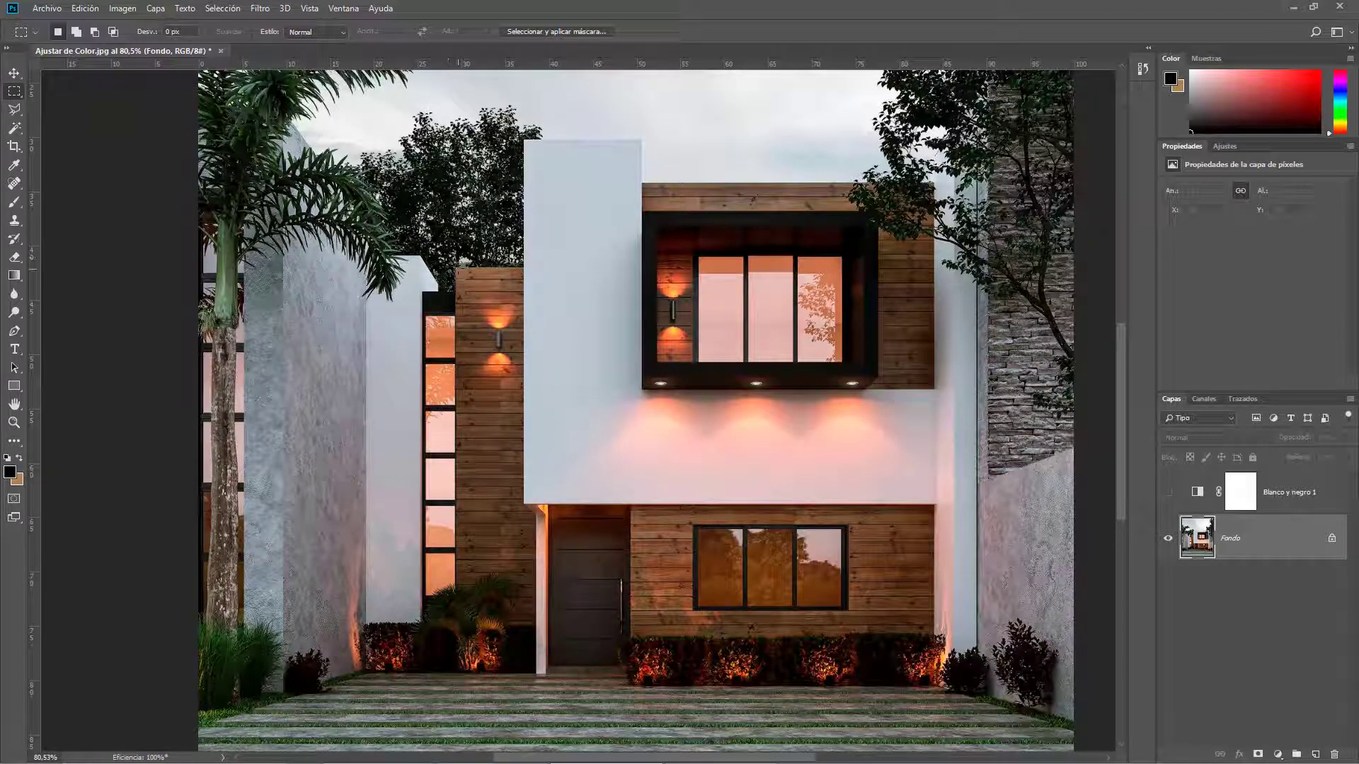
{"action": "left_click_drag", "start_coordinate": [457, 266], "coordinate": [534, 626]}
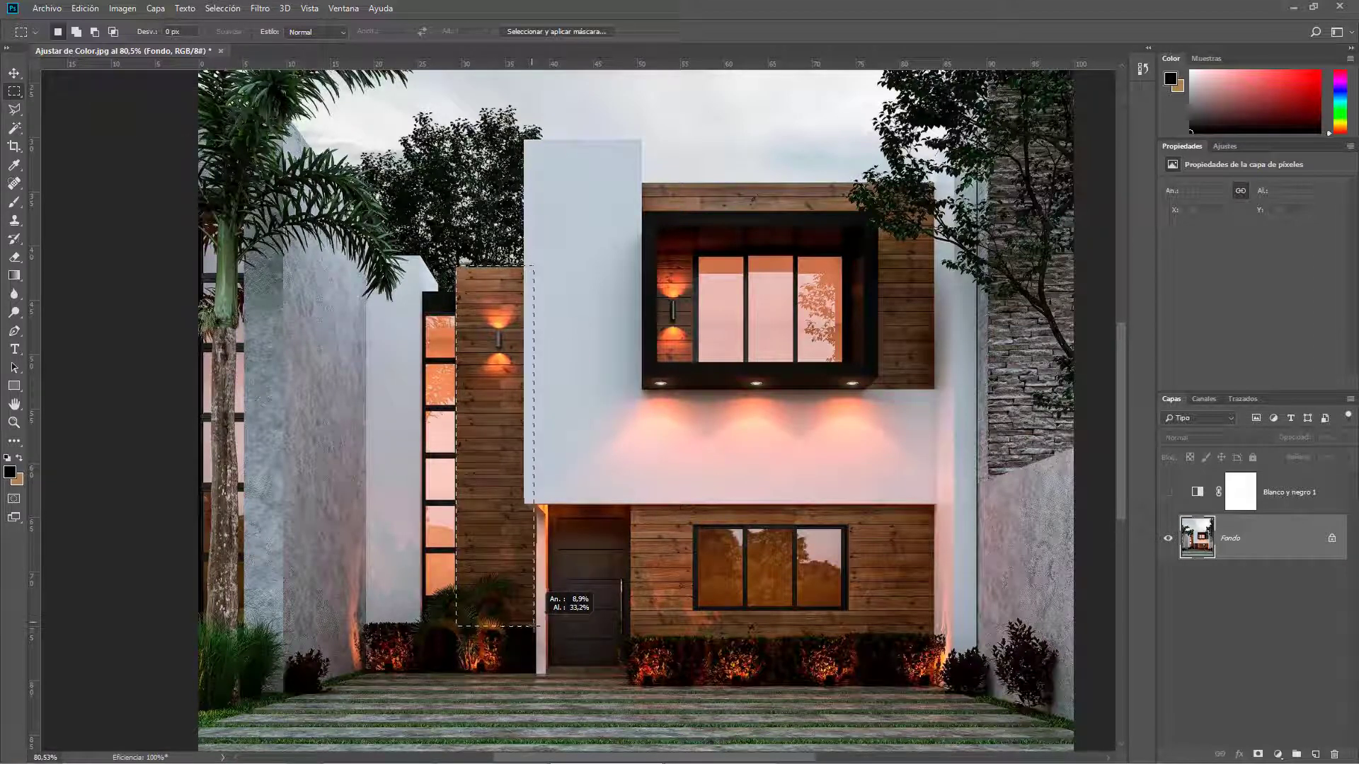
{"action": "left_click_drag", "start_coordinate": [631, 506], "coordinate": [935, 634]}
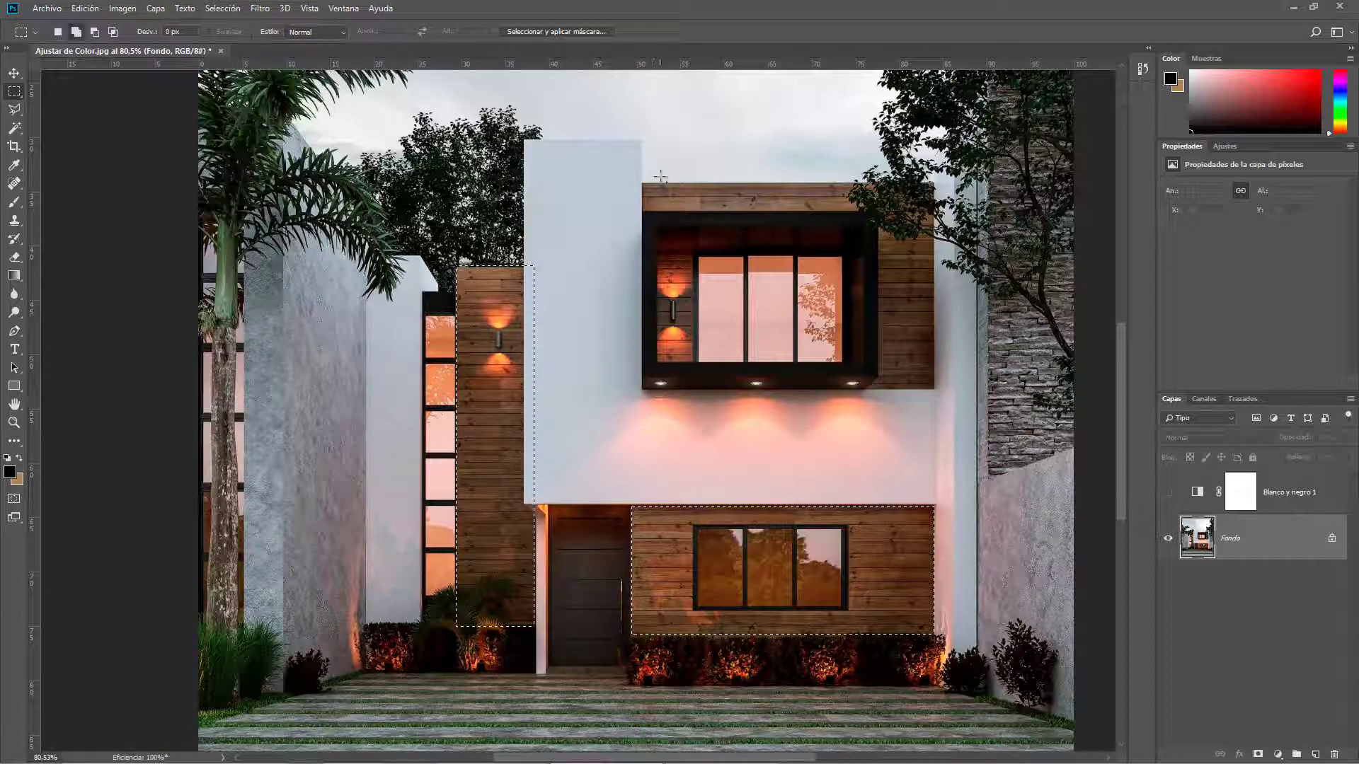
{"action": "mouse_move", "coordinate": [642, 182]}
{"action": "left_mouse_down"}
{"action": "mouse_move", "coordinate": [935, 210]}
{"action": "mouse_move", "coordinate": [880, 388]}
{"action": "left_mouse_up"}
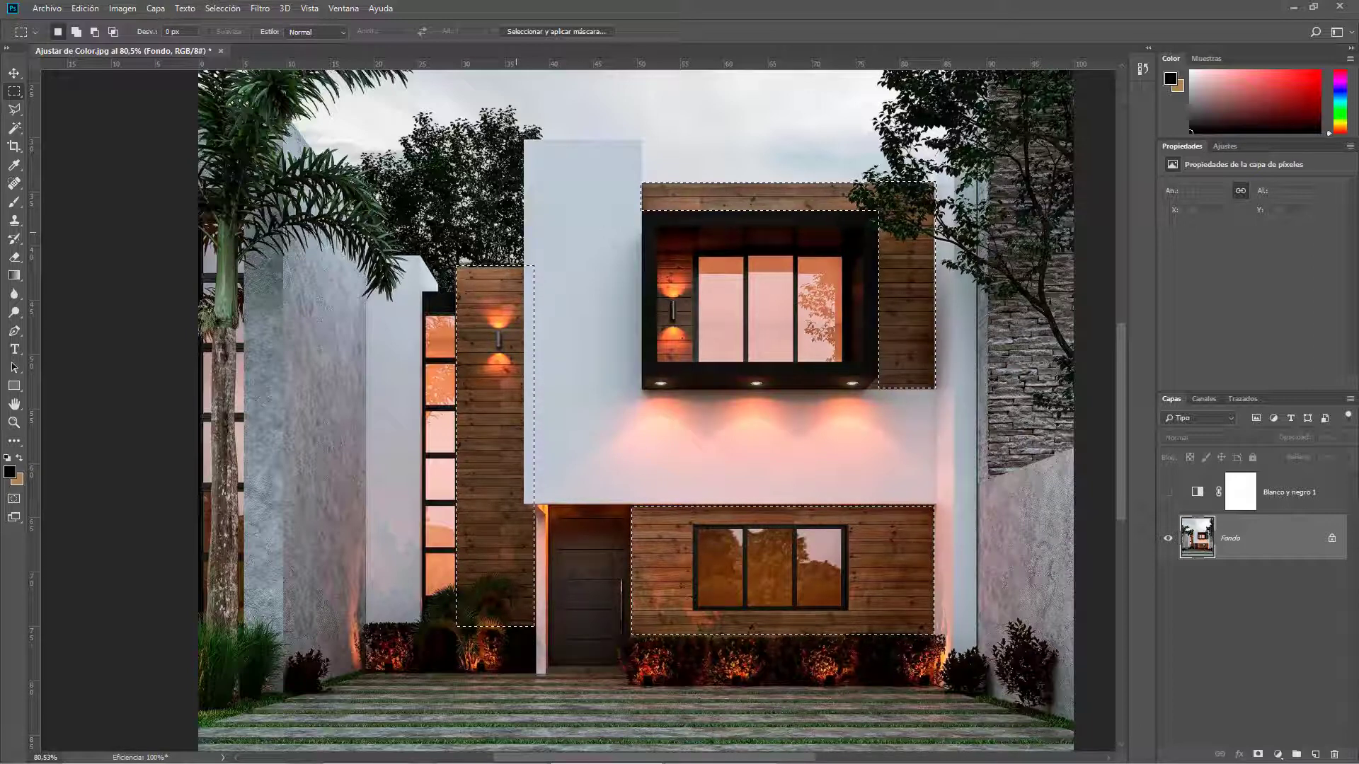
Subtract the plant in front of the wooden column using a Polygonal Lasso outline.
{"action": "left_click", "coordinate": [14, 111]}
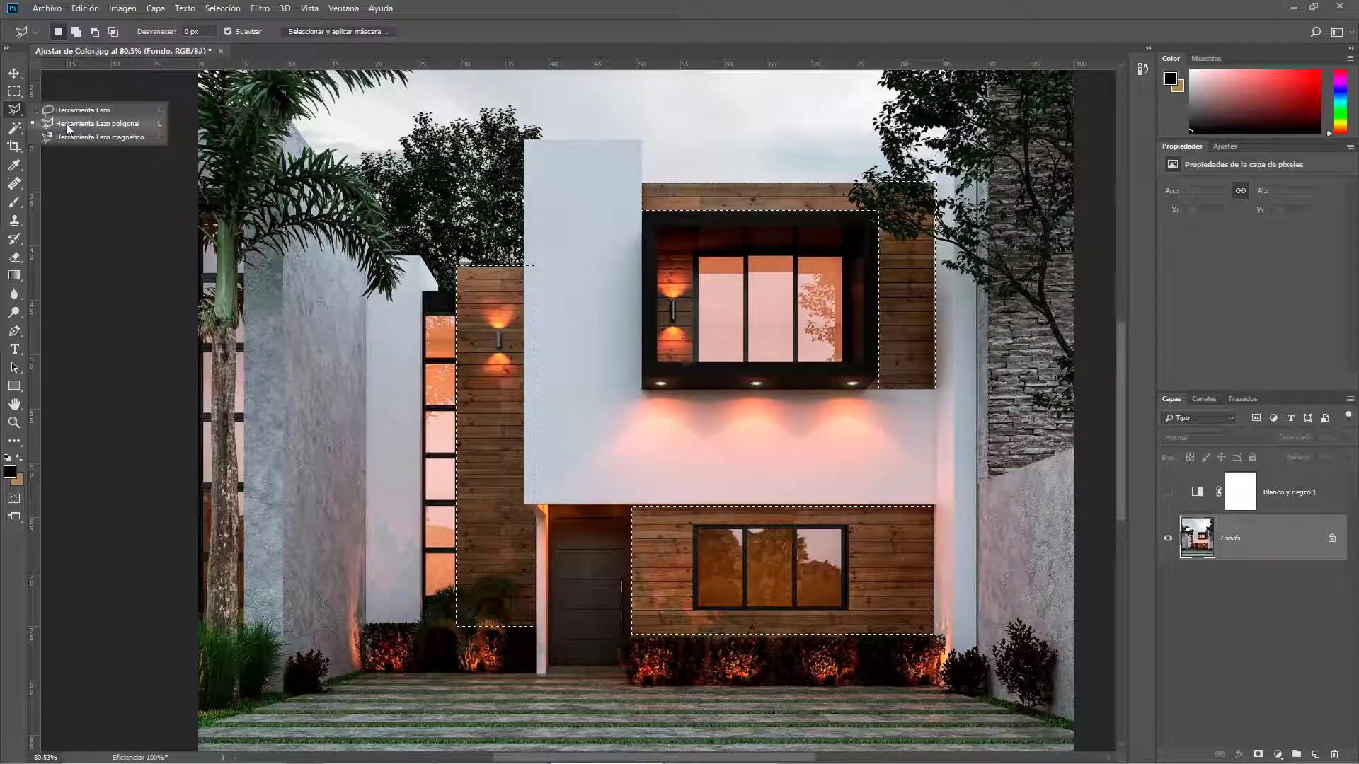
{"action": "left_click", "coordinate": [70, 122]}
{"action": "scroll", "coordinate": [488, 633], "scroll_direction": "up", "scroll_amount": 3}
{"action": "scroll", "coordinate": [484, 630], "scroll_direction": "up", "scroll_amount": 2}
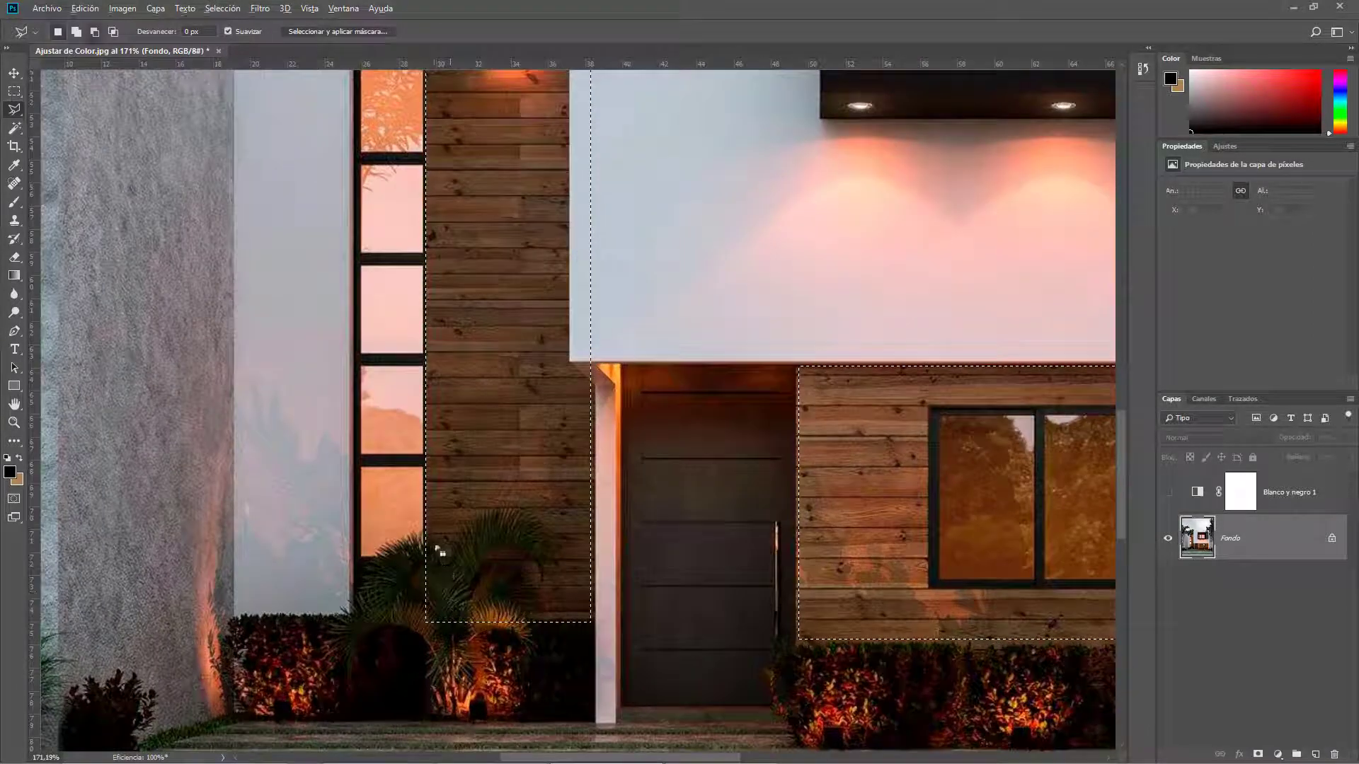
{"action": "left_click", "coordinate": [423, 550]}
{"action": "left_click", "coordinate": [493, 524]}
{"action": "left_click", "coordinate": [558, 548]}
{"action": "left_click", "coordinate": [549, 559]}
{"action": "left_click", "coordinate": [509, 542]}
{"action": "left_click", "coordinate": [482, 557]}
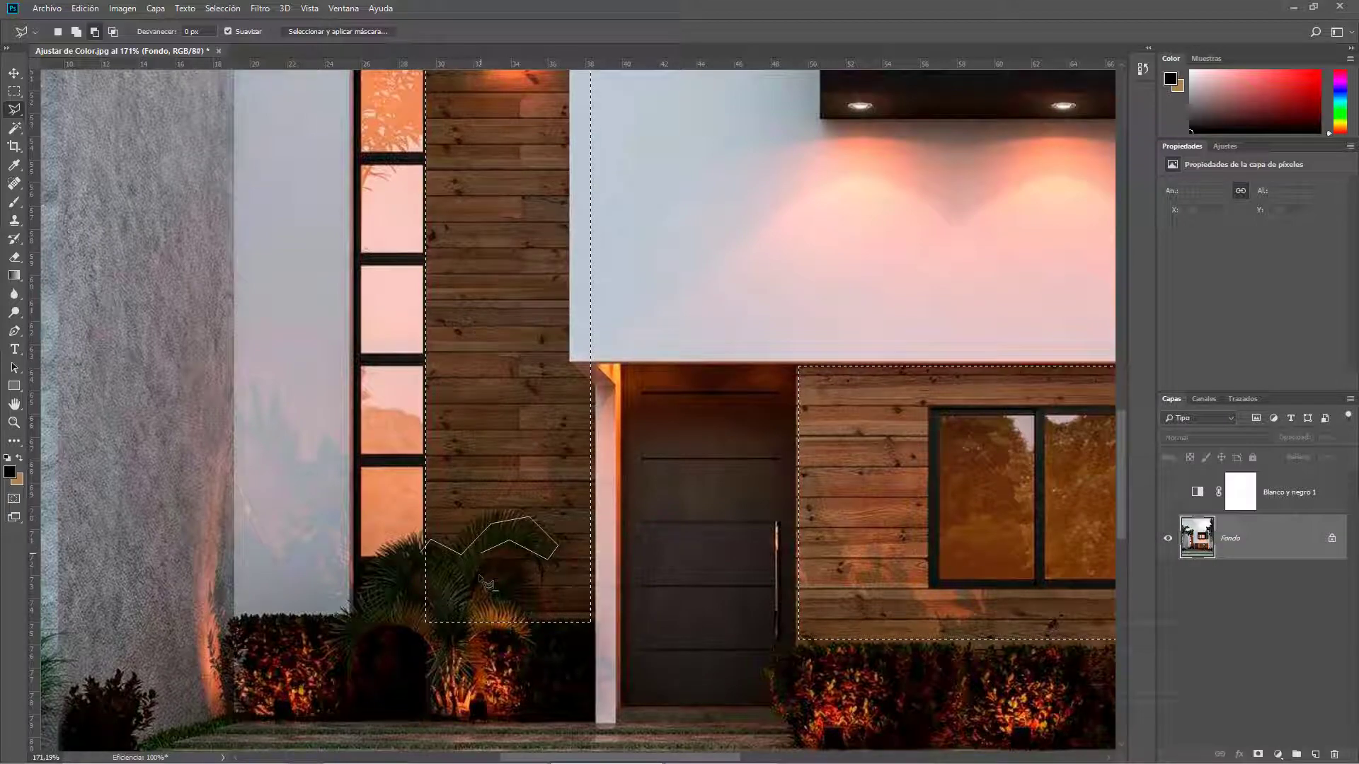
{"action": "left_click", "coordinate": [474, 588]}
{"action": "left_click", "coordinate": [522, 600]}
{"action": "left_click", "coordinate": [538, 662]}
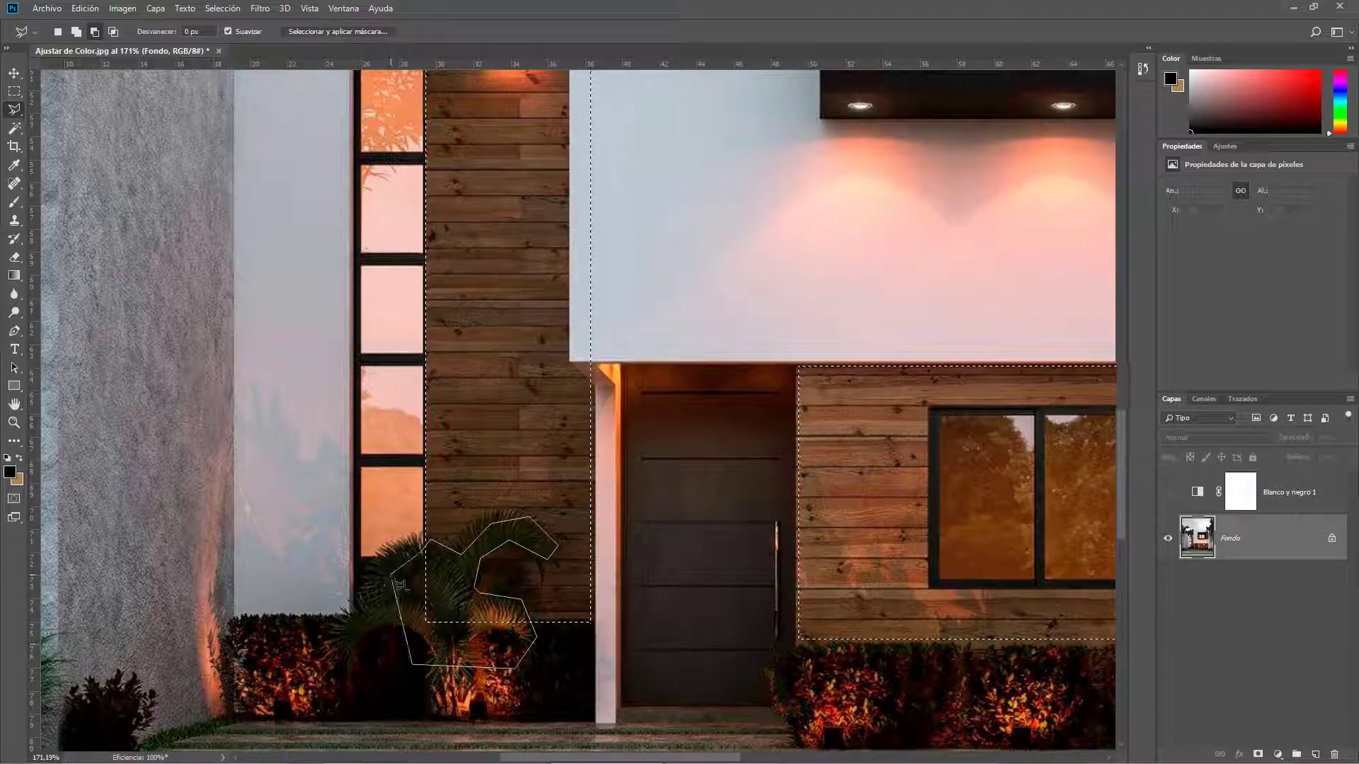
{"action": "left_click", "coordinate": [423, 551]}
{"action": "scroll", "coordinate": [524, 616], "scroll_direction": "down", "scroll_amount": 2}
{"action": "scroll", "coordinate": [523, 616], "scroll_direction": "down", "scroll_amount": 3}
{"action": "scroll", "coordinate": [785, 230], "scroll_direction": "up", "scroll_amount": 3}
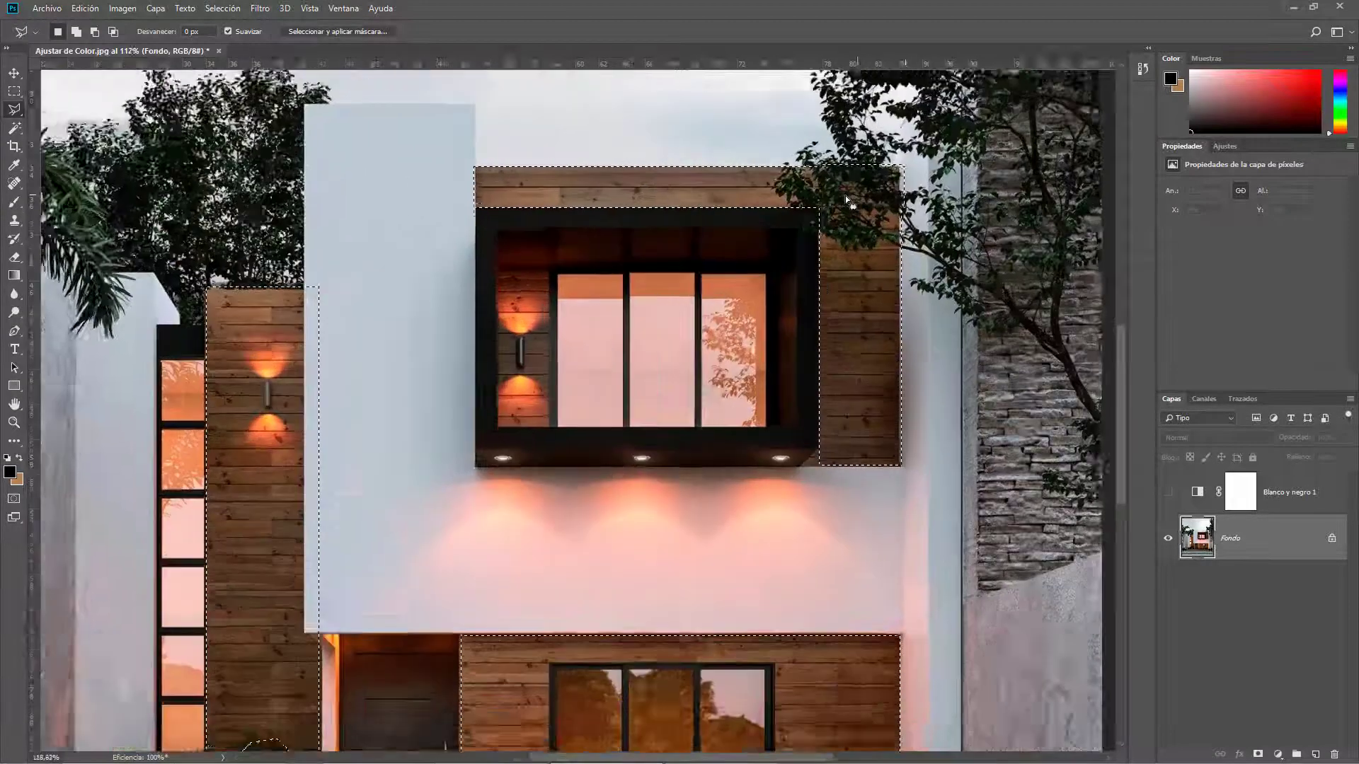
{"action": "scroll", "coordinate": [784, 230], "scroll_direction": "up", "scroll_amount": 3}
Subtract the tree leaves over the upper wooden band using a Polygonal Lasso outline.
{"action": "left_click", "coordinate": [773, 221]}
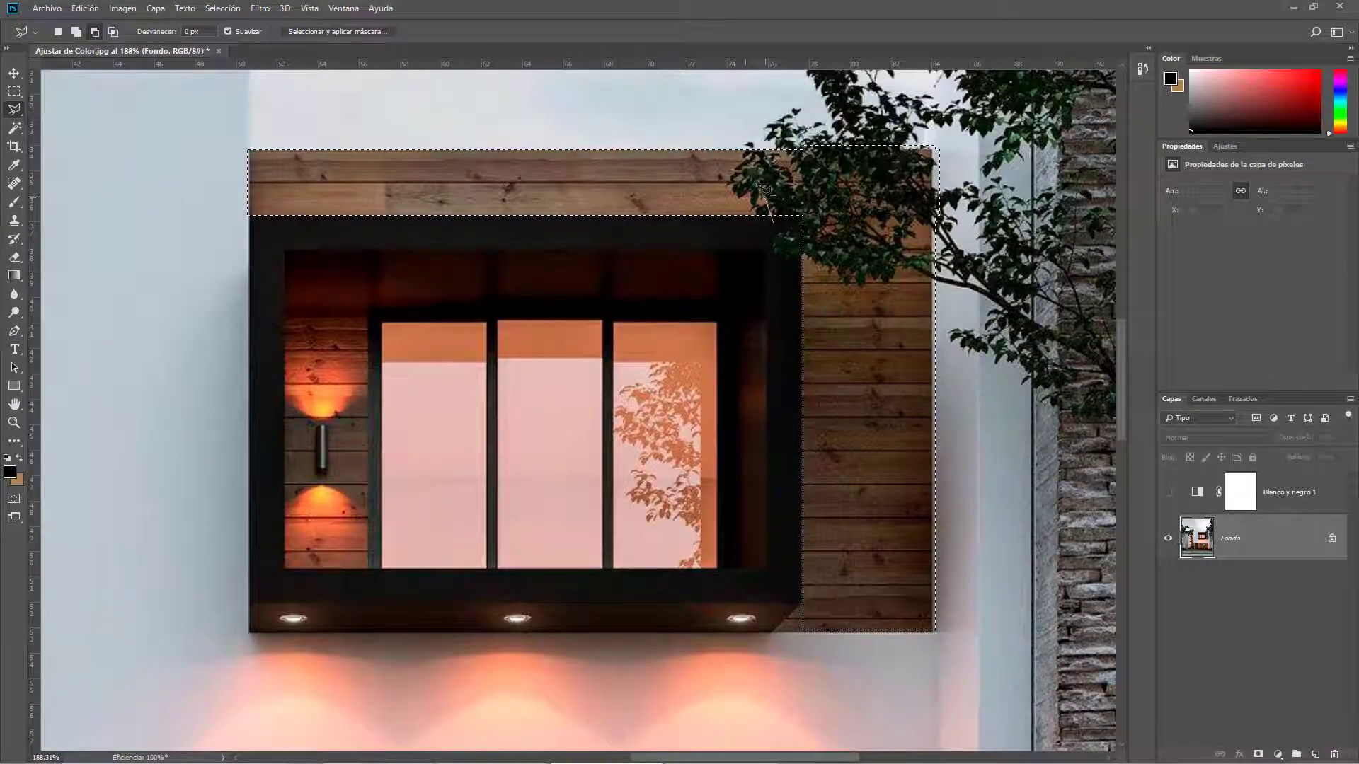
{"action": "left_click", "coordinate": [747, 151]}
{"action": "left_click", "coordinate": [806, 184]}
{"action": "left_click", "coordinate": [794, 145]}
{"action": "left_click", "coordinate": [860, 146]}
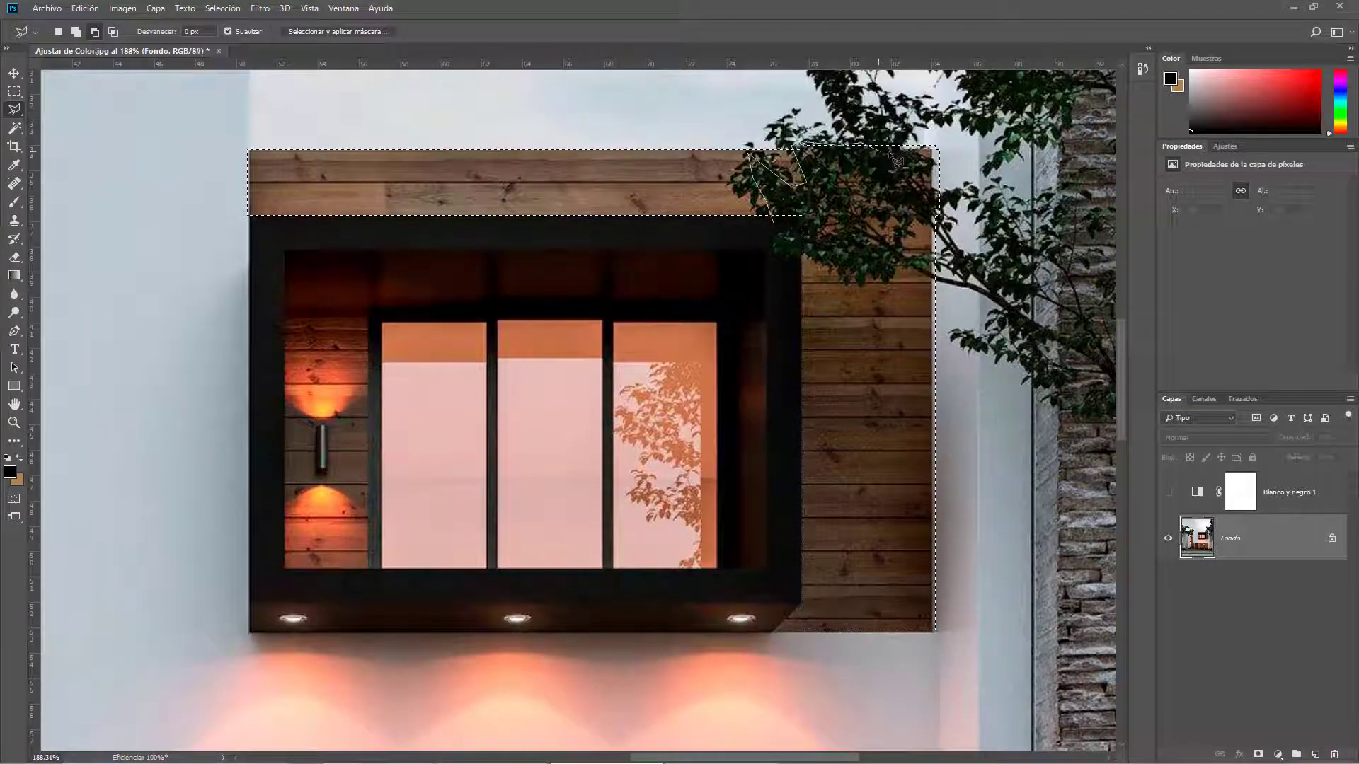
{"action": "left_click", "coordinate": [921, 164]}
{"action": "left_click", "coordinate": [959, 190]}
{"action": "left_click", "coordinate": [920, 237]}
{"action": "left_click", "coordinate": [895, 275]}
{"action": "left_click", "coordinate": [846, 279]}
{"action": "left_click", "coordinate": [800, 258]}
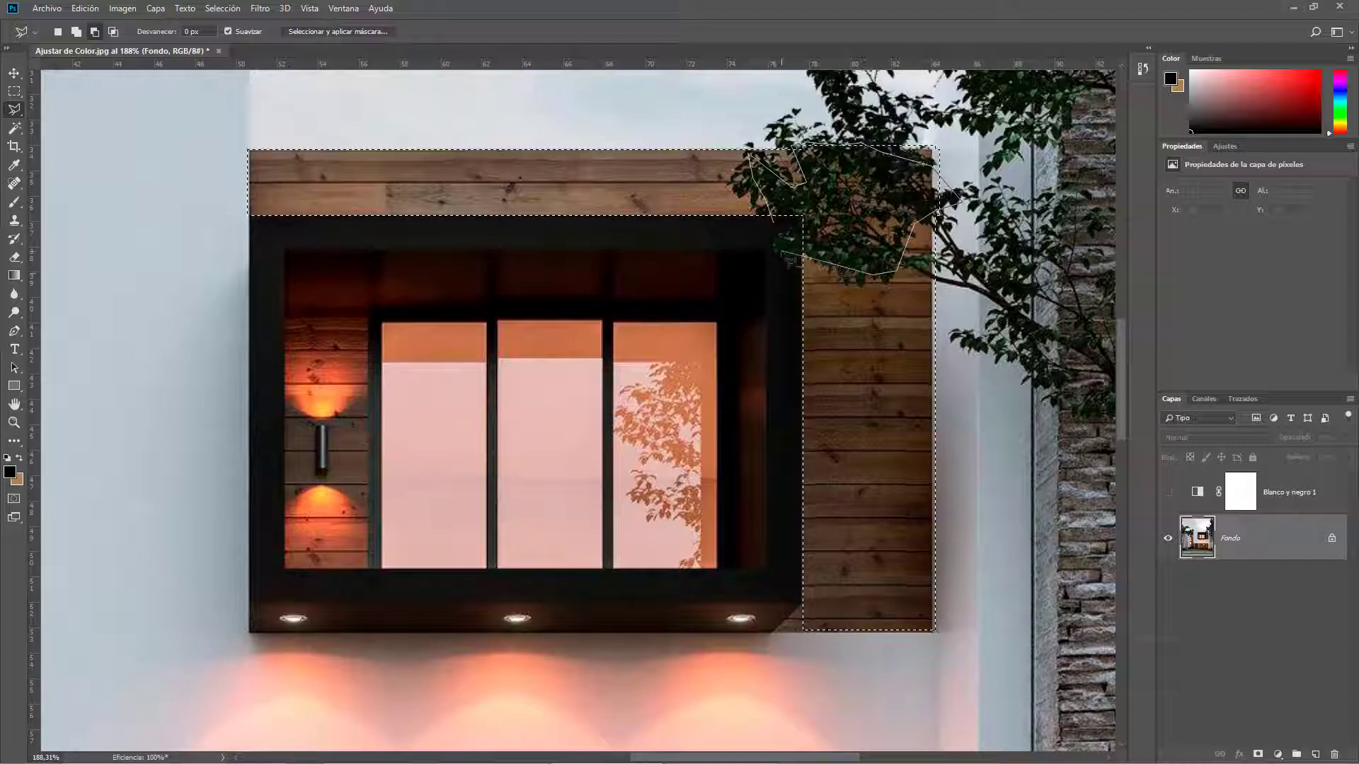
{"action": "left_click", "coordinate": [773, 221]}
{"action": "scroll", "coordinate": [785, 293], "scroll_direction": "down", "scroll_amount": 3}
{"action": "scroll", "coordinate": [799, 300], "scroll_direction": "down", "scroll_amount": 3}
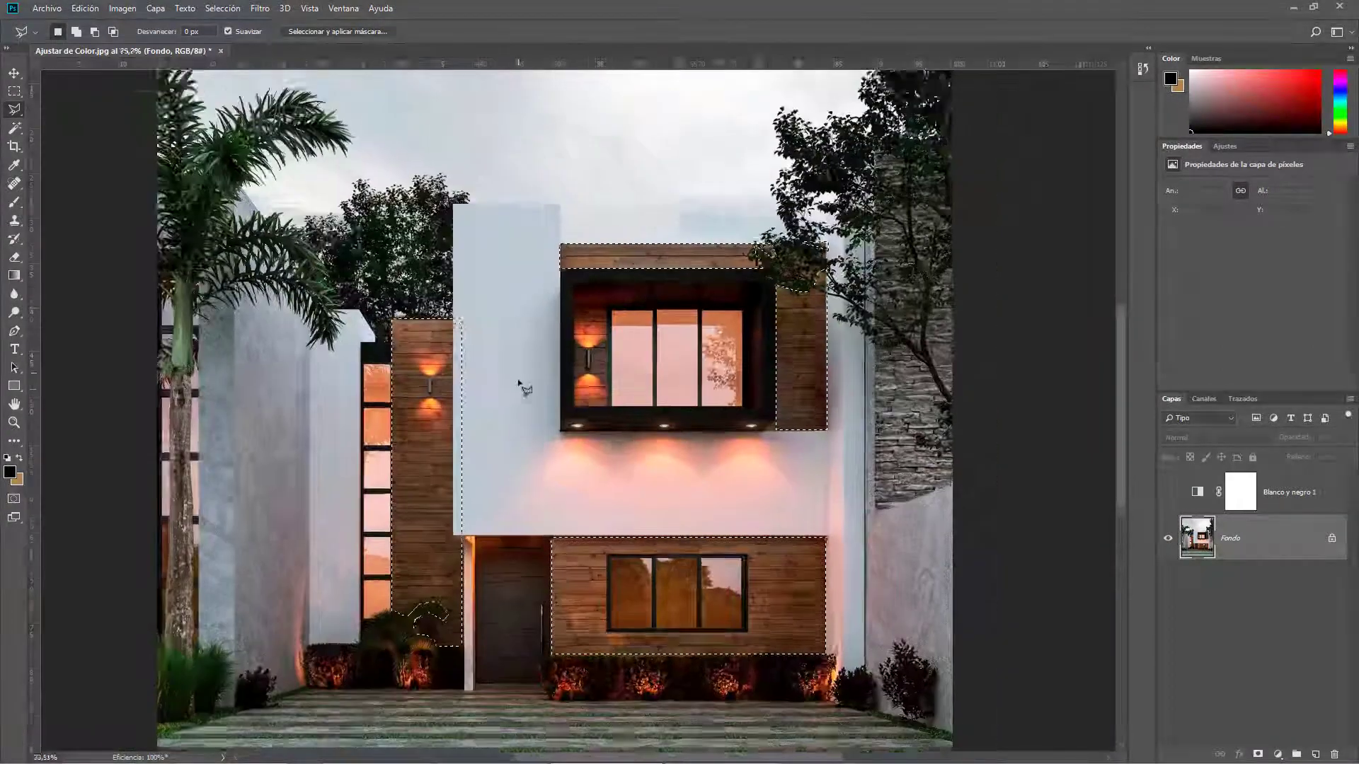
{"action": "scroll", "coordinate": [467, 519], "scroll_direction": "up", "scroll_amount": 2}
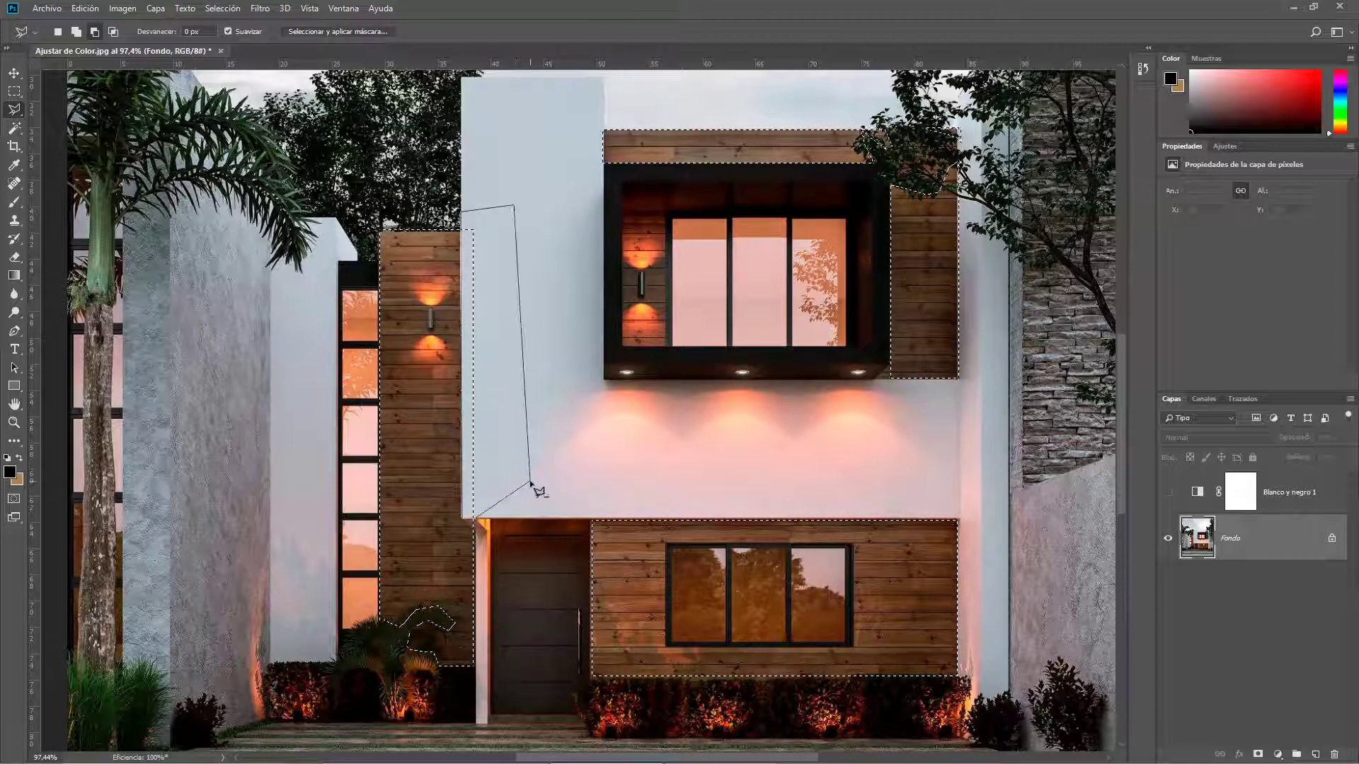
{"action": "scroll", "coordinate": [486, 479], "scroll_direction": "down", "scroll_amount": 3}
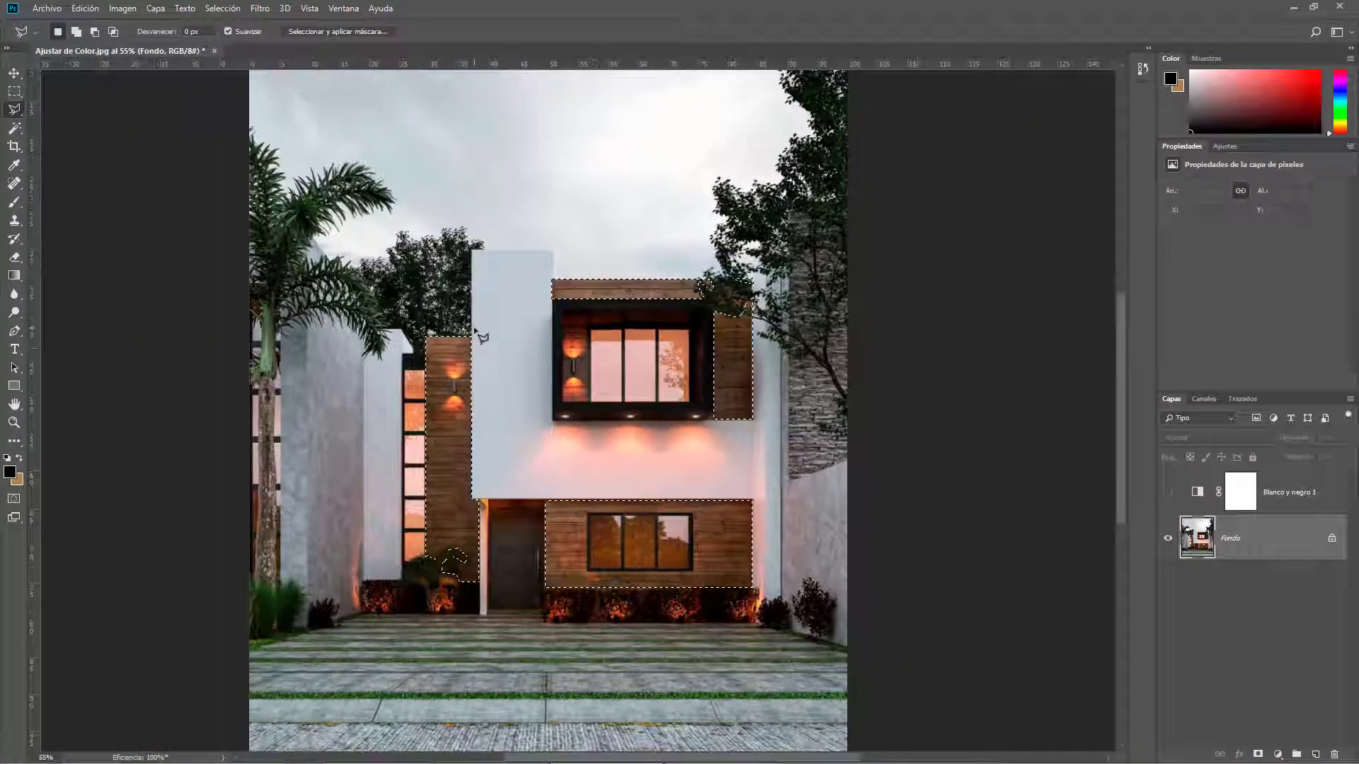
Show Blanco y negro 1 again and target its layer mask.
{"action": "left_click", "coordinate": [1167, 492]}
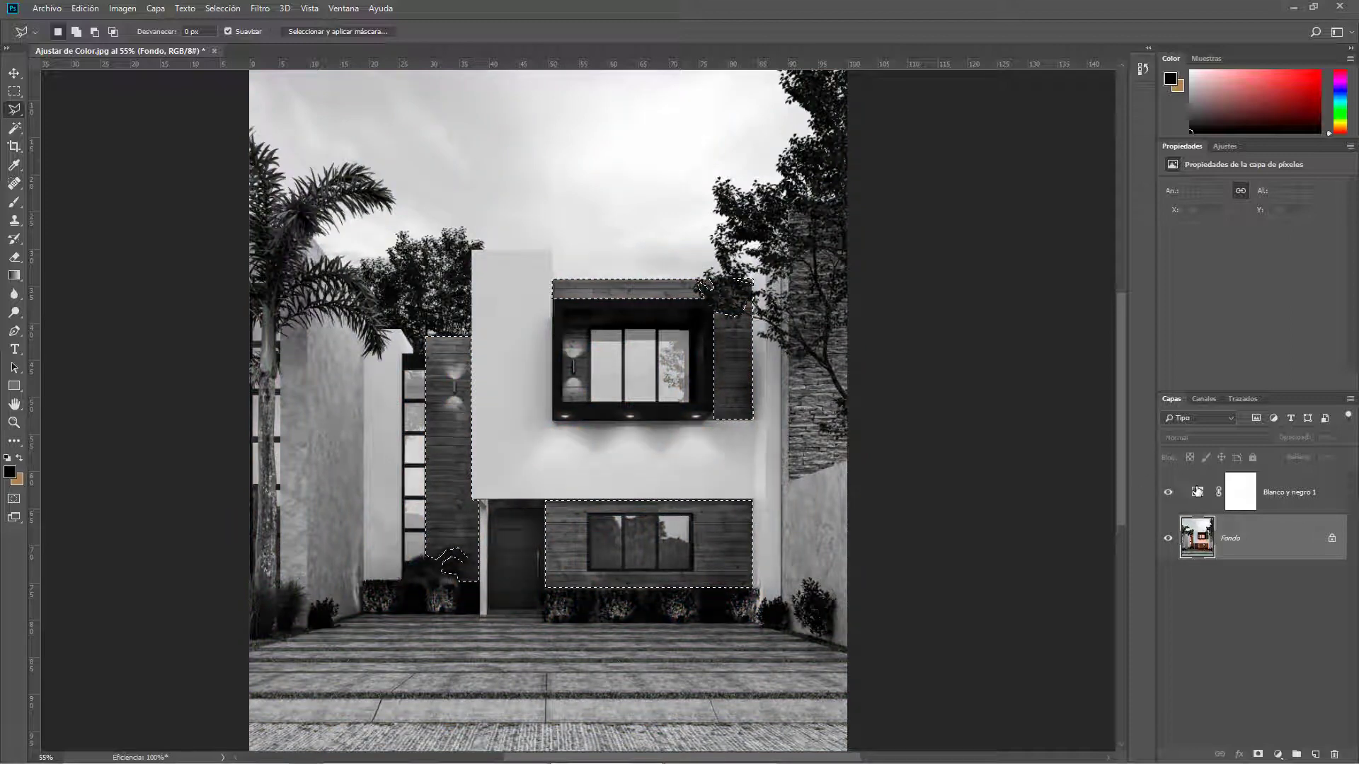
{"action": "left_click", "coordinate": [1197, 492]}
{"action": "left_click", "coordinate": [1240, 496]}
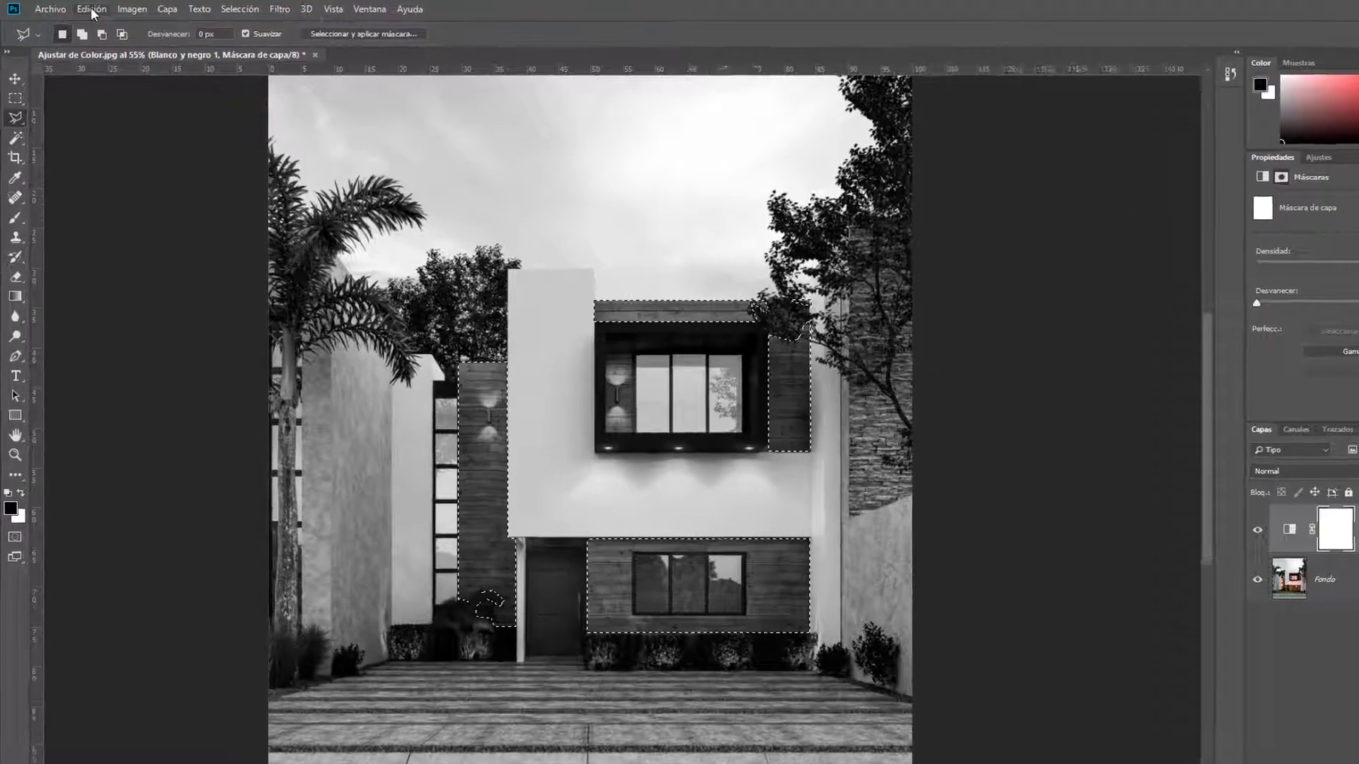
Fill the wood selection on the mask with Black, deselect, and view the mask alone.
{"action": "left_click", "coordinate": [92, 9]}
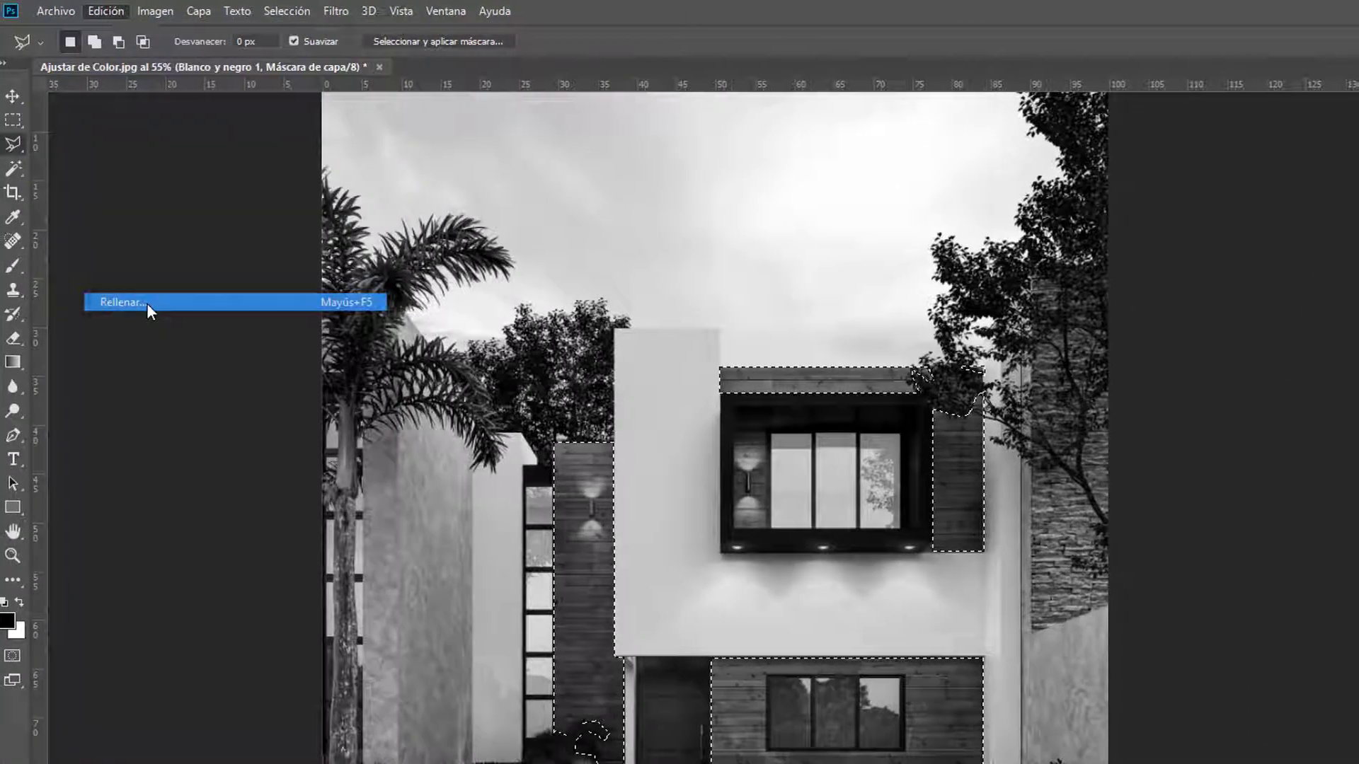
{"action": "left_click", "coordinate": [146, 303]}
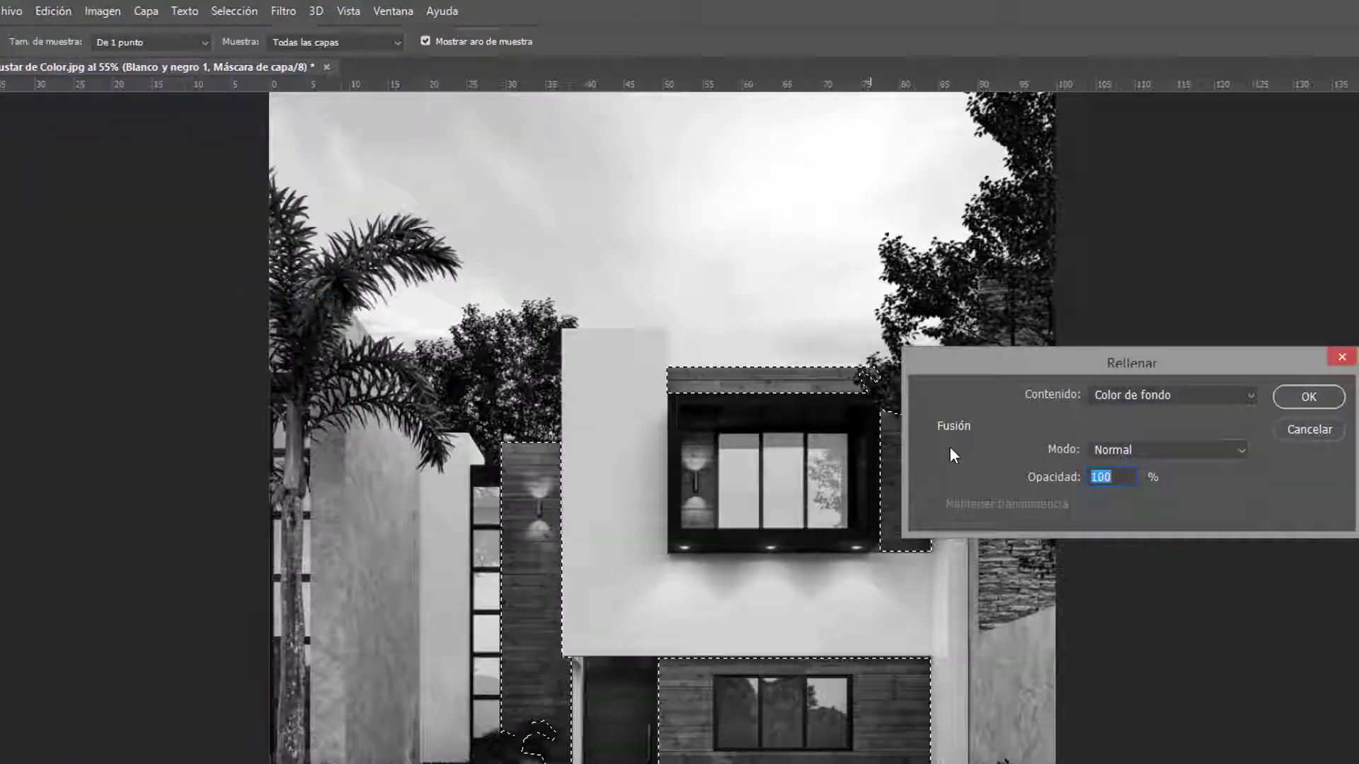
{"action": "left_click", "coordinate": [1017, 396]}
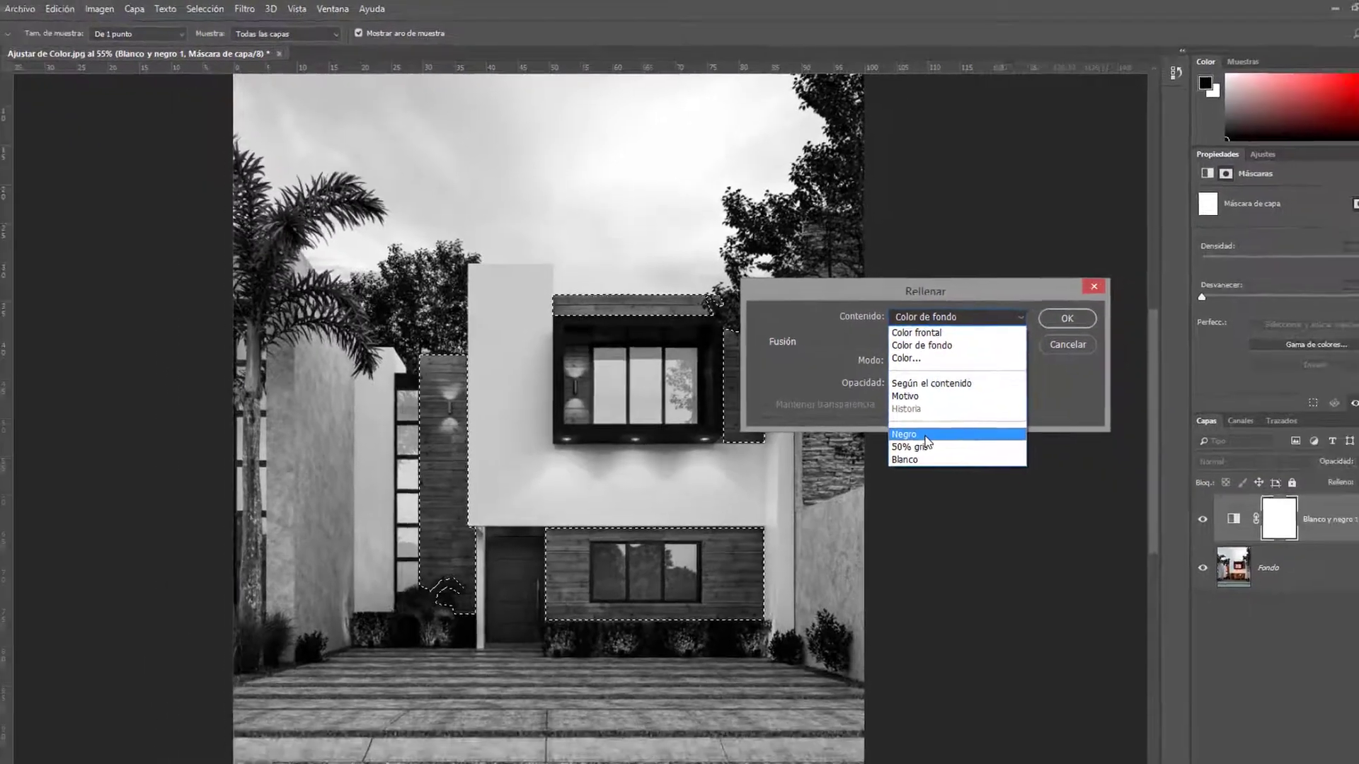
{"action": "left_click", "coordinate": [927, 440]}
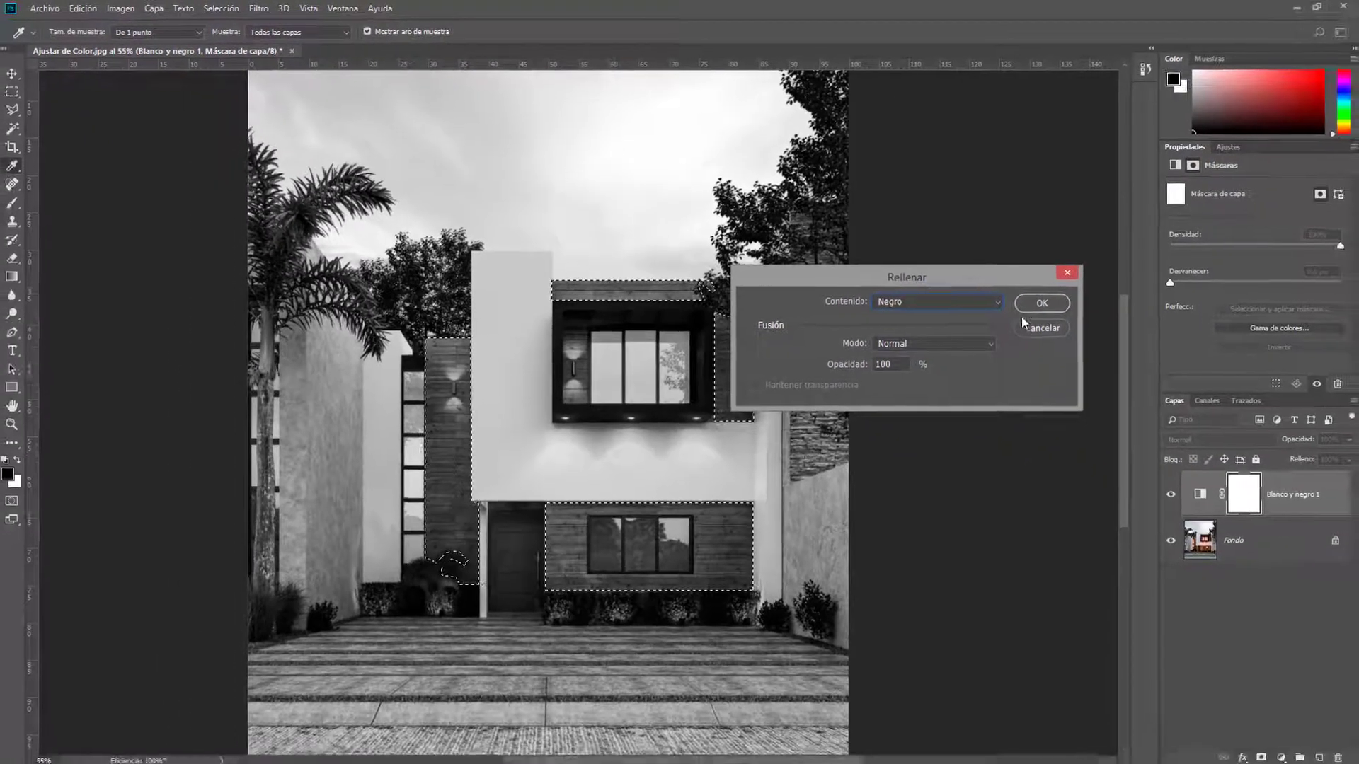
{"action": "left_click", "coordinate": [1024, 302]}
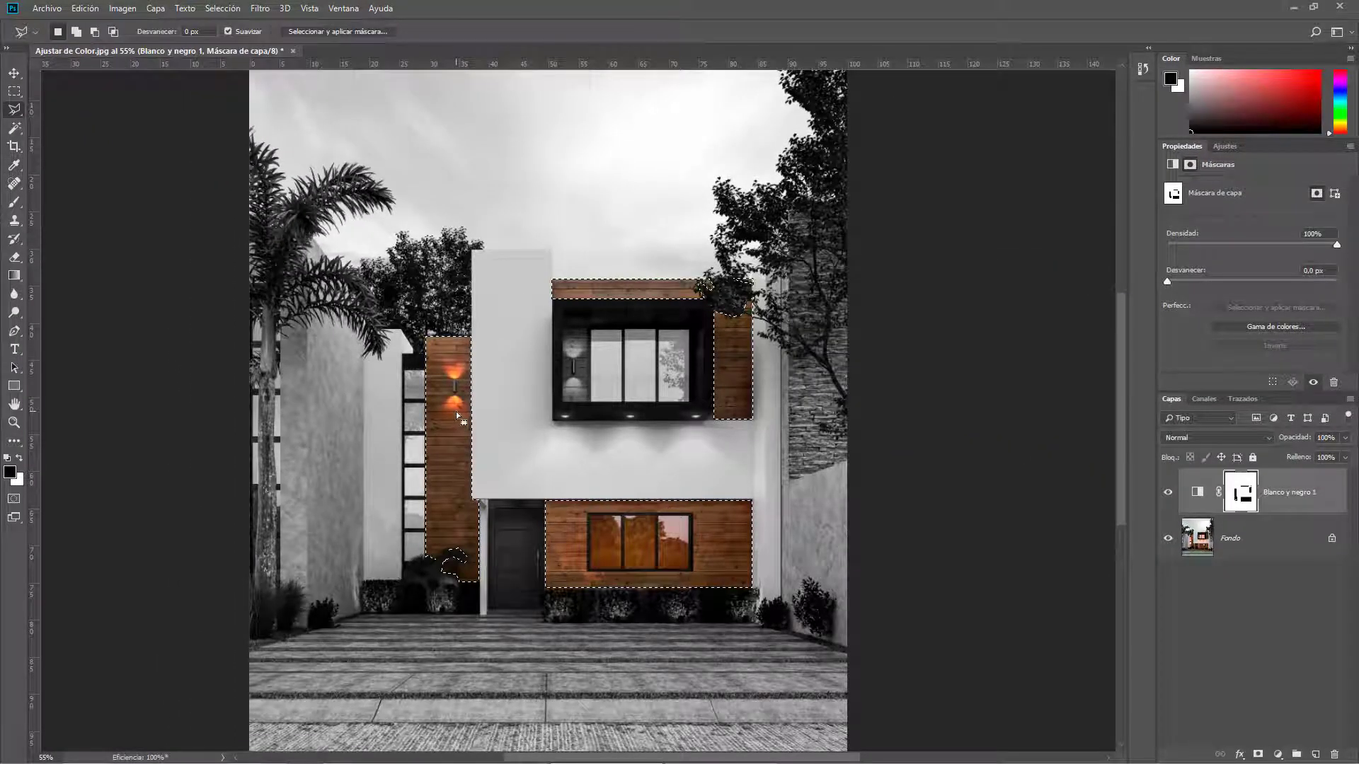
{"action": "key", "text": "ctrl+d"}
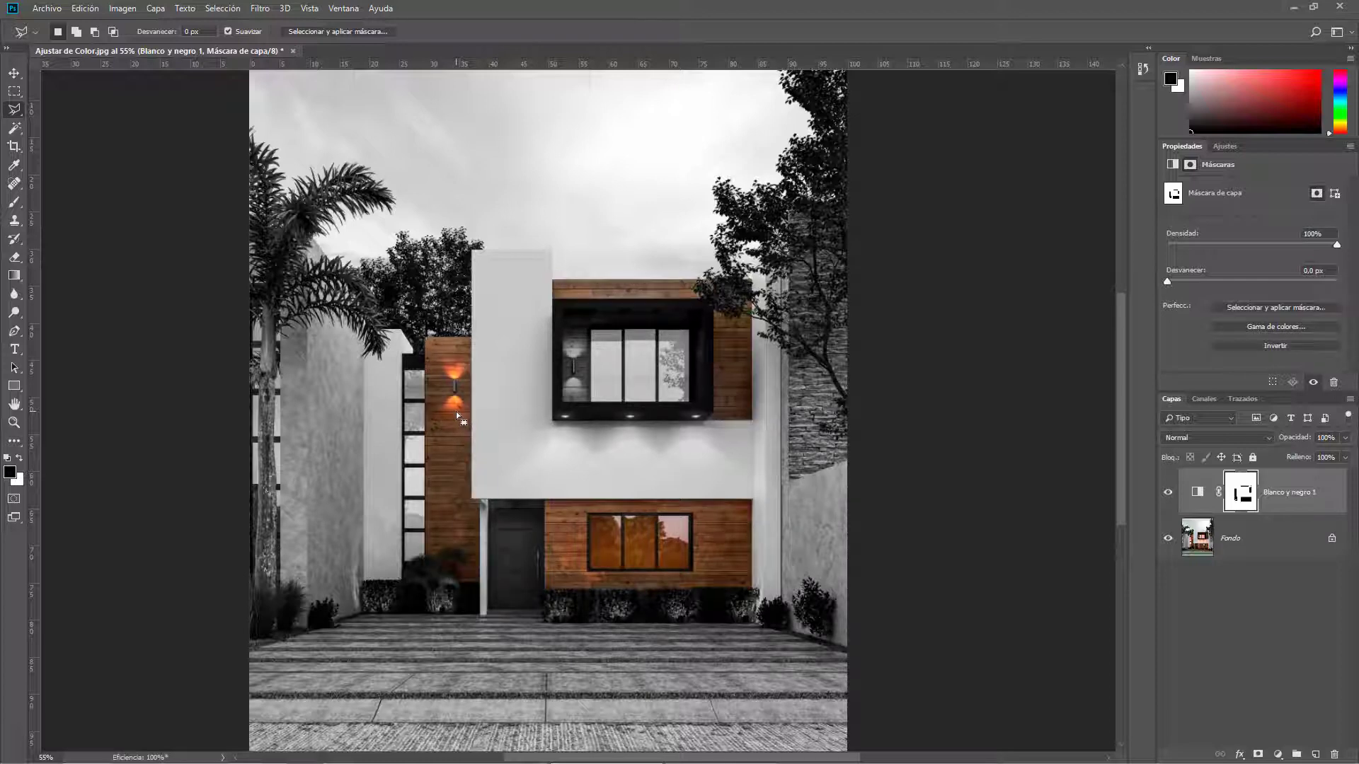
{"action": "left_click", "coordinate": [1250, 493], "text": "alt"}
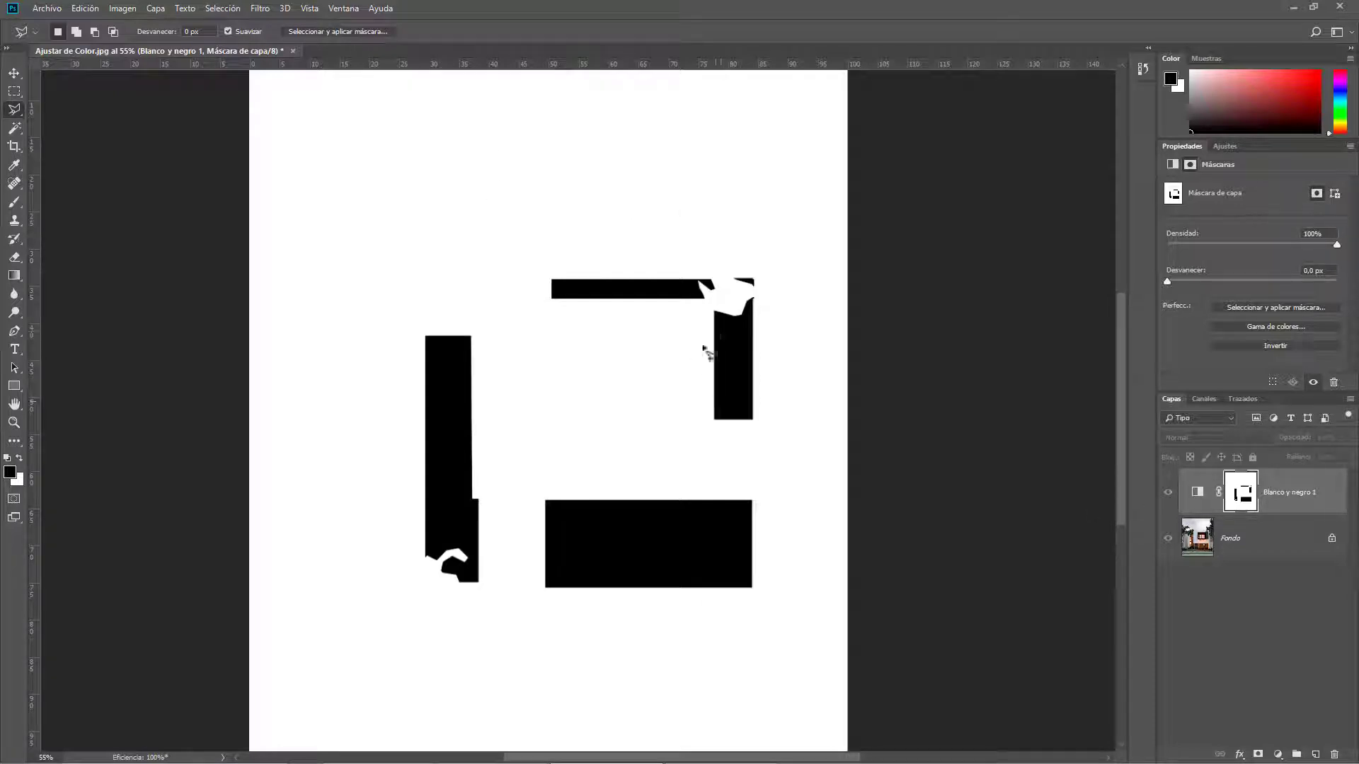
Show the Blanco y negro 1 mask alone and drag a large rectangular selection over it.
{"action": "left_click", "coordinate": [1198, 493]}
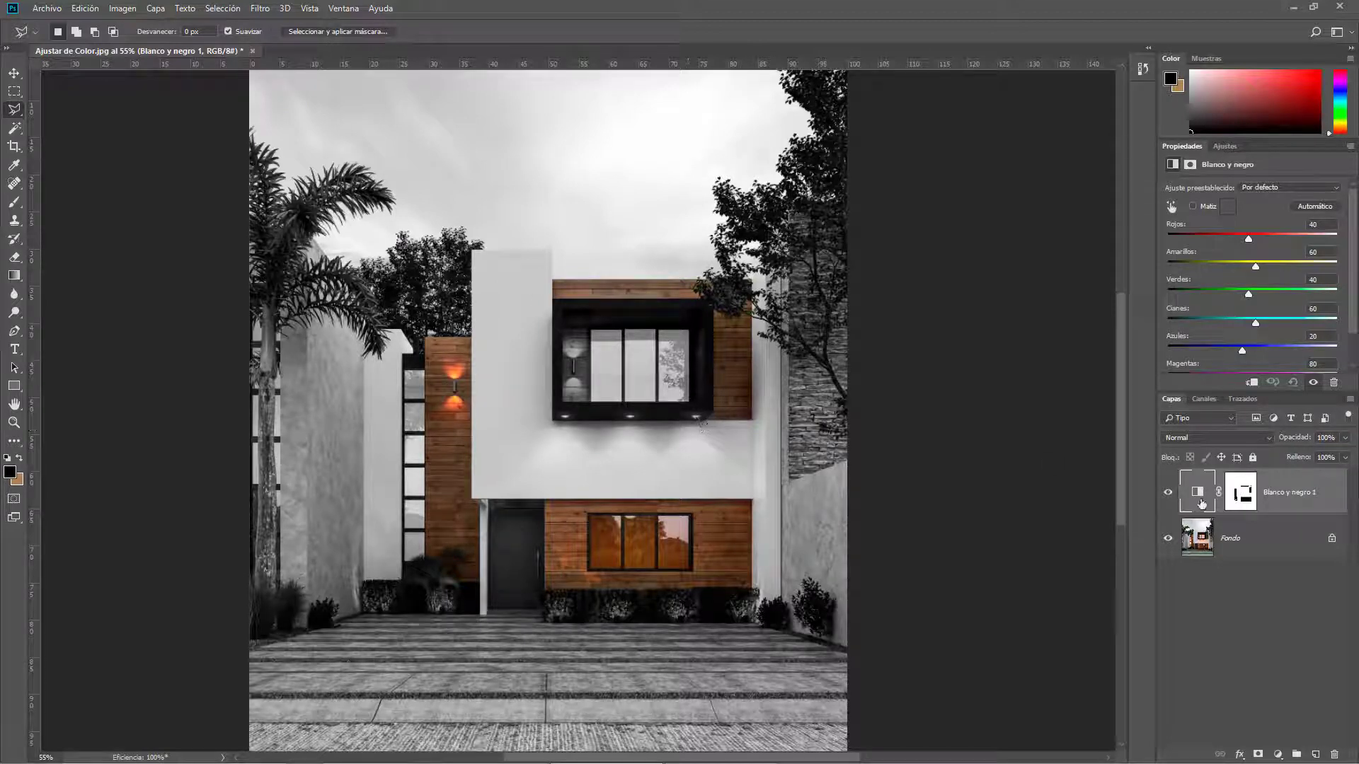
{"action": "left_click", "coordinate": [1251, 494]}
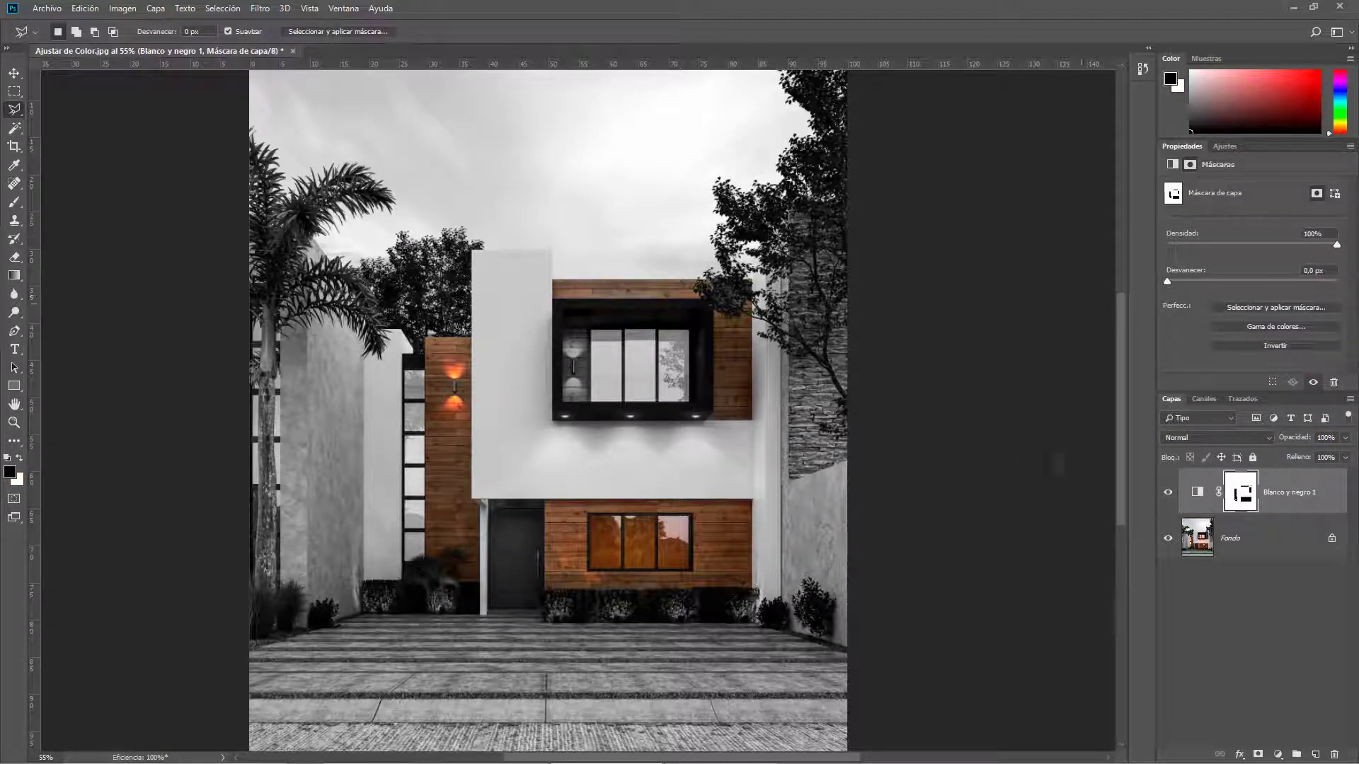
{"action": "left_click", "coordinate": [1250, 492], "text": "alt"}
{"action": "left_click", "coordinate": [15, 92]}
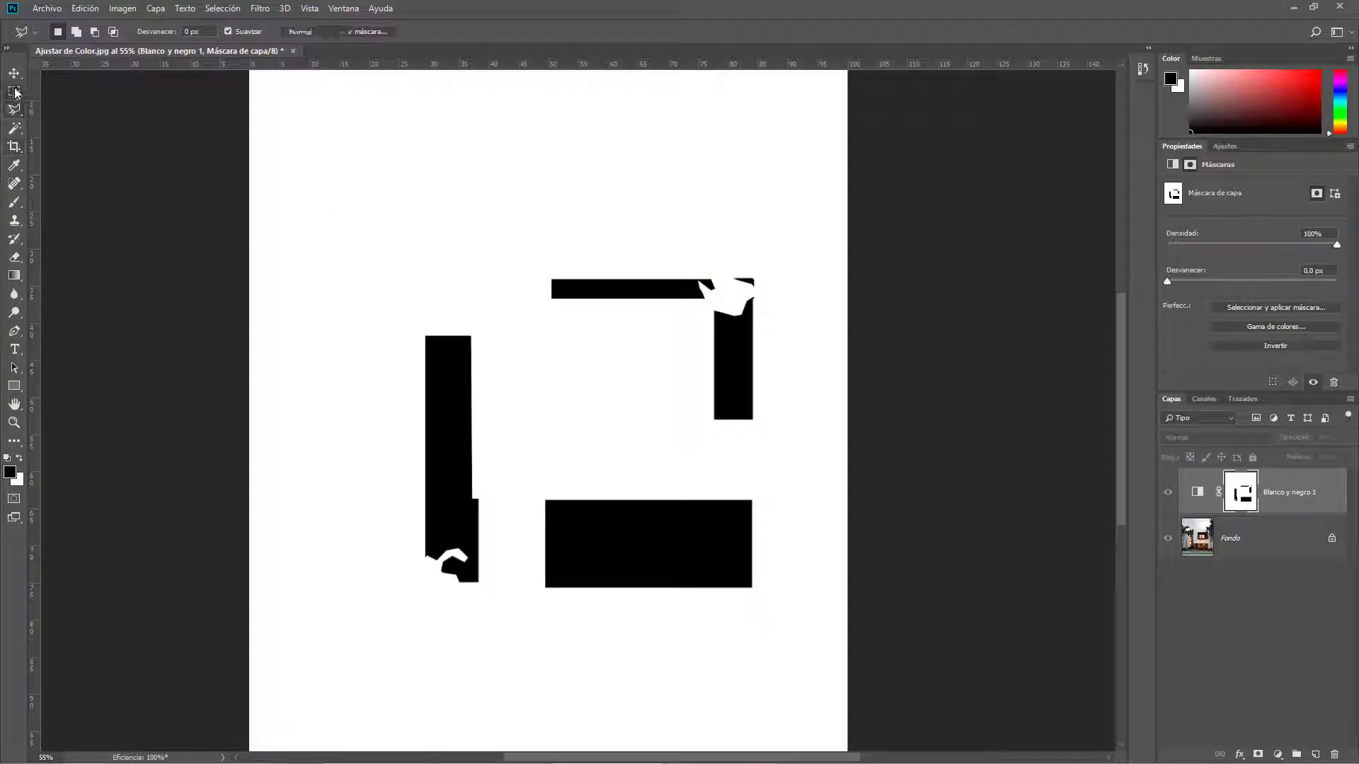
{"action": "left_click_drag", "start_coordinate": [339, 152], "coordinate": [835, 729]}
{"action": "left_click_drag", "start_coordinate": [802, 626], "coordinate": [809, 686]}
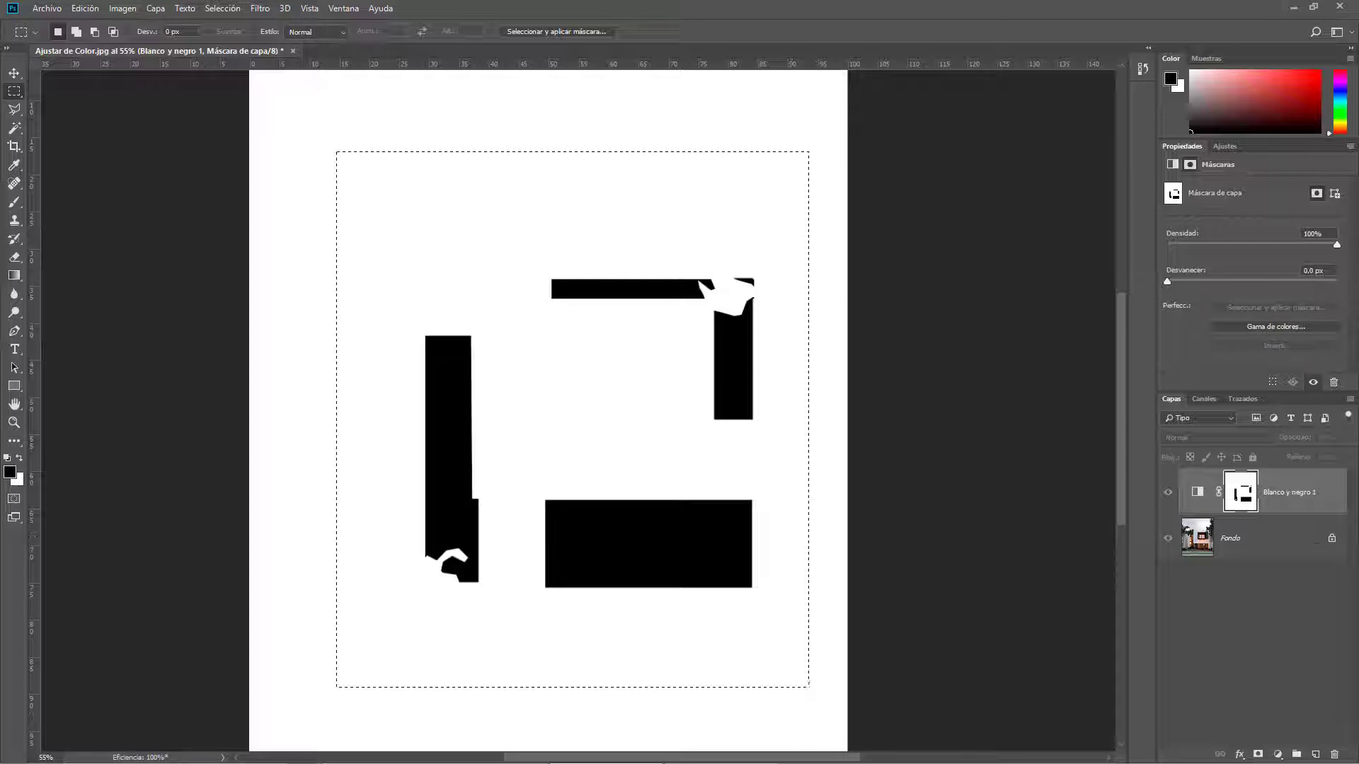
Fill the selected mask with White via Edición > Rellenar, return to the image, and deselect.
{"action": "left_click", "coordinate": [1247, 489], "text": "alt"}
{"action": "left_click", "coordinate": [85, 9]}
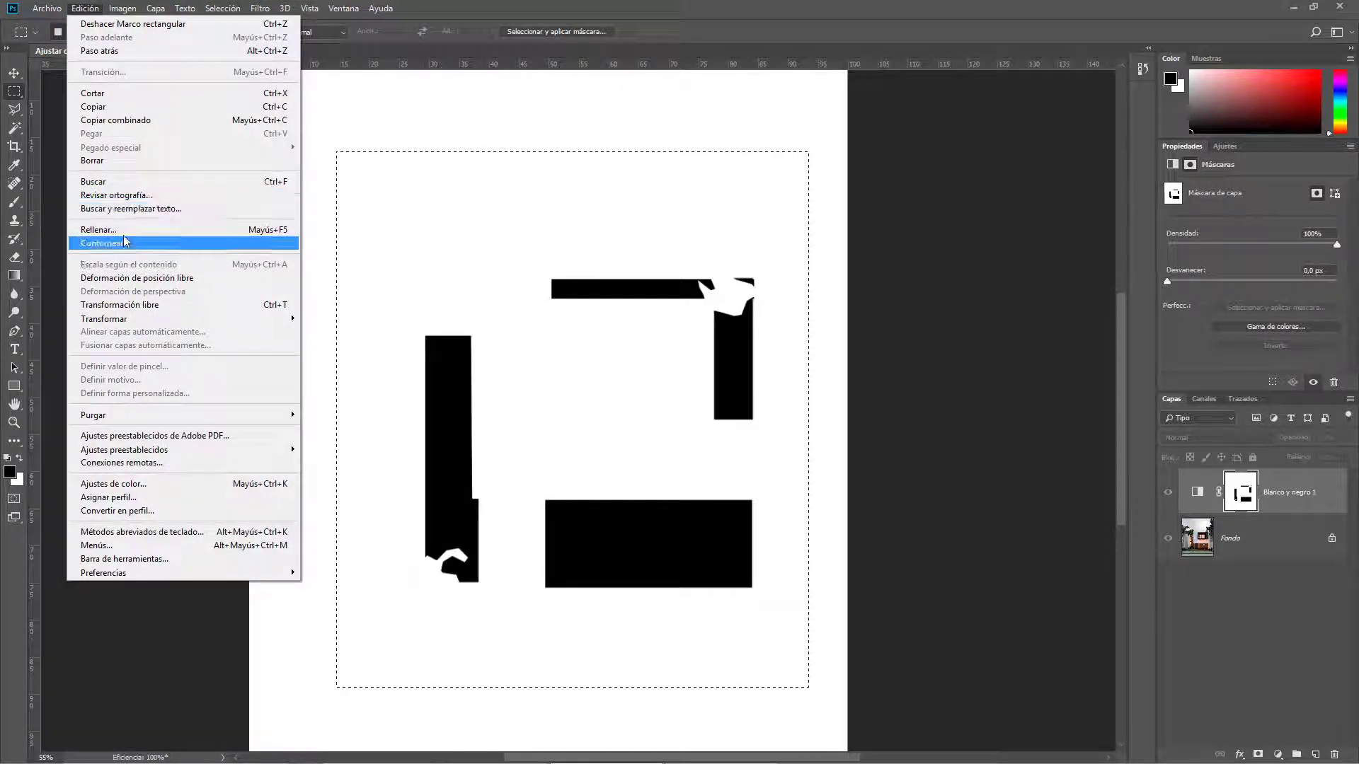
{"action": "left_click", "coordinate": [99, 230]}
{"action": "left_click", "coordinate": [934, 303]}
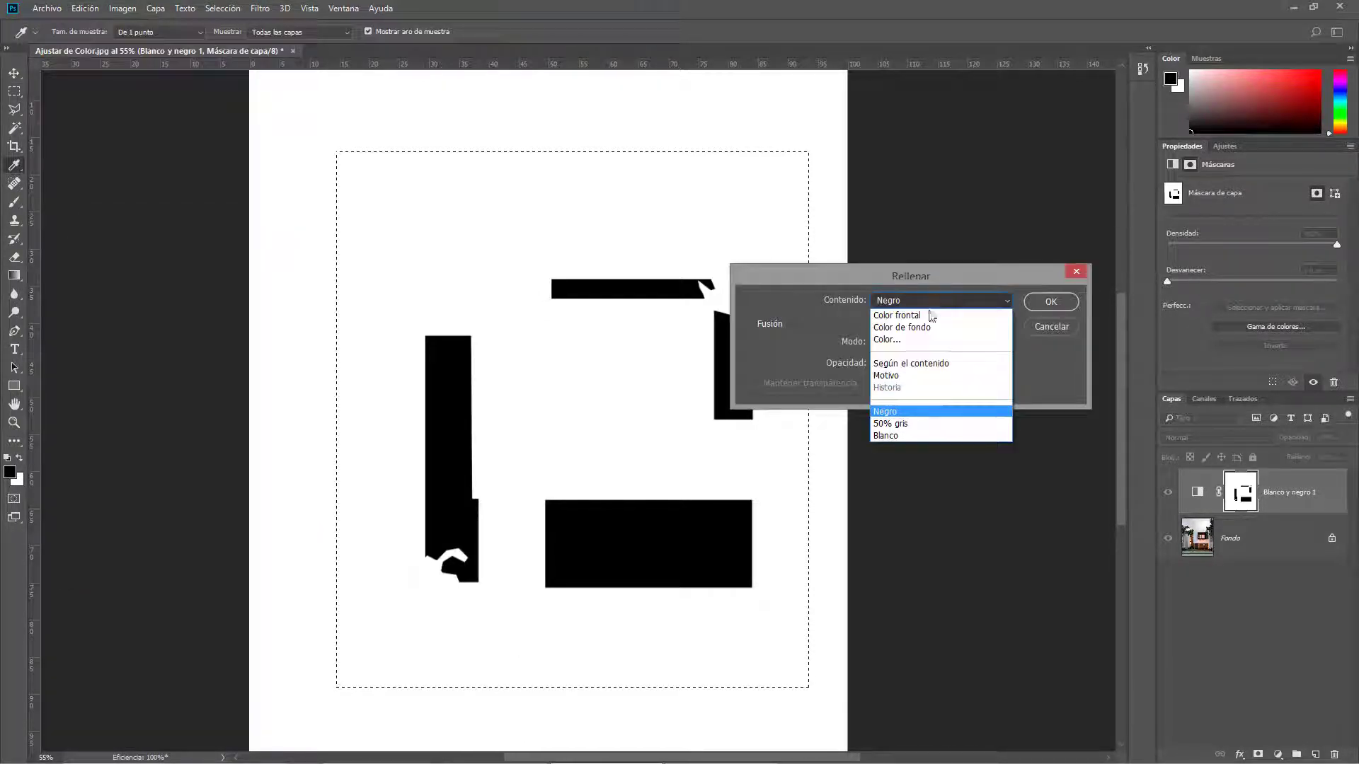
{"action": "left_click", "coordinate": [913, 434]}
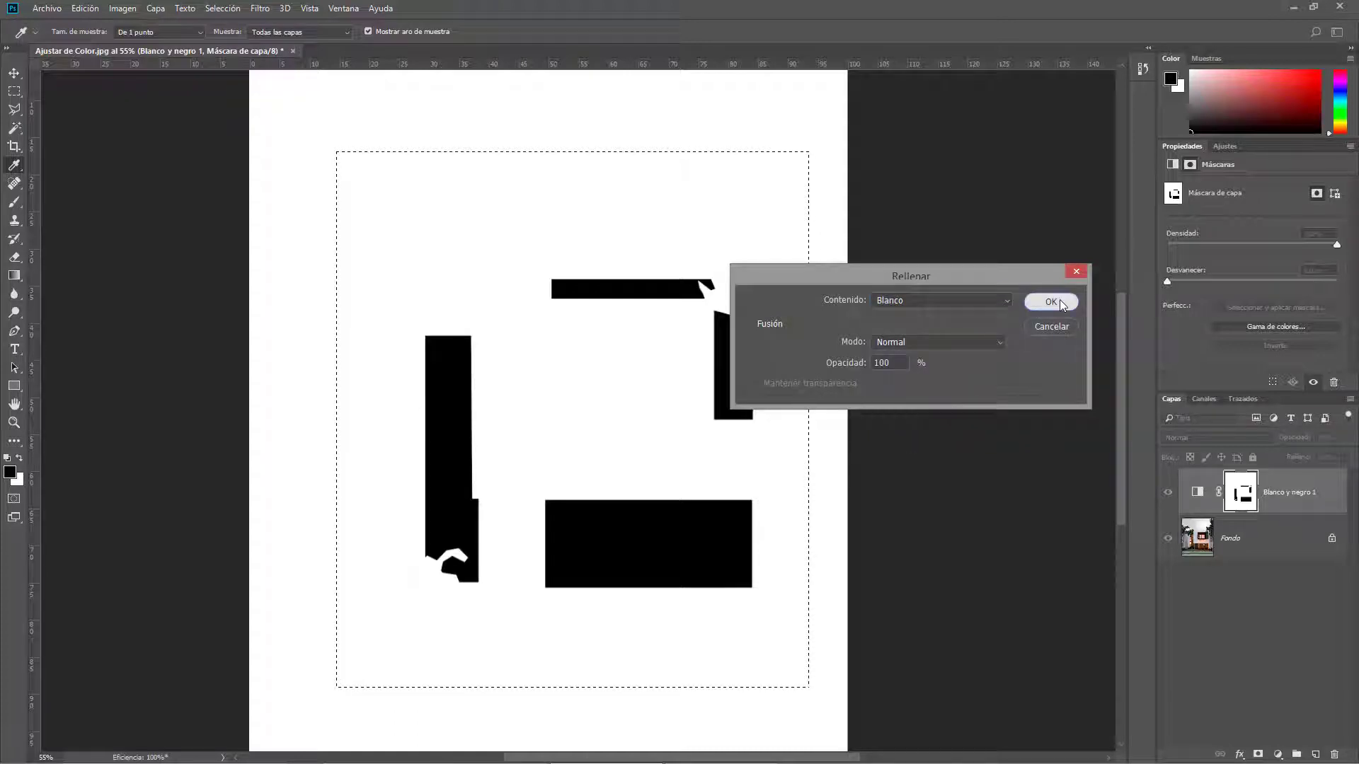
{"action": "left_click", "coordinate": [1050, 302]}
{"action": "key", "text": "m"}
{"action": "left_click", "coordinate": [1196, 494]}
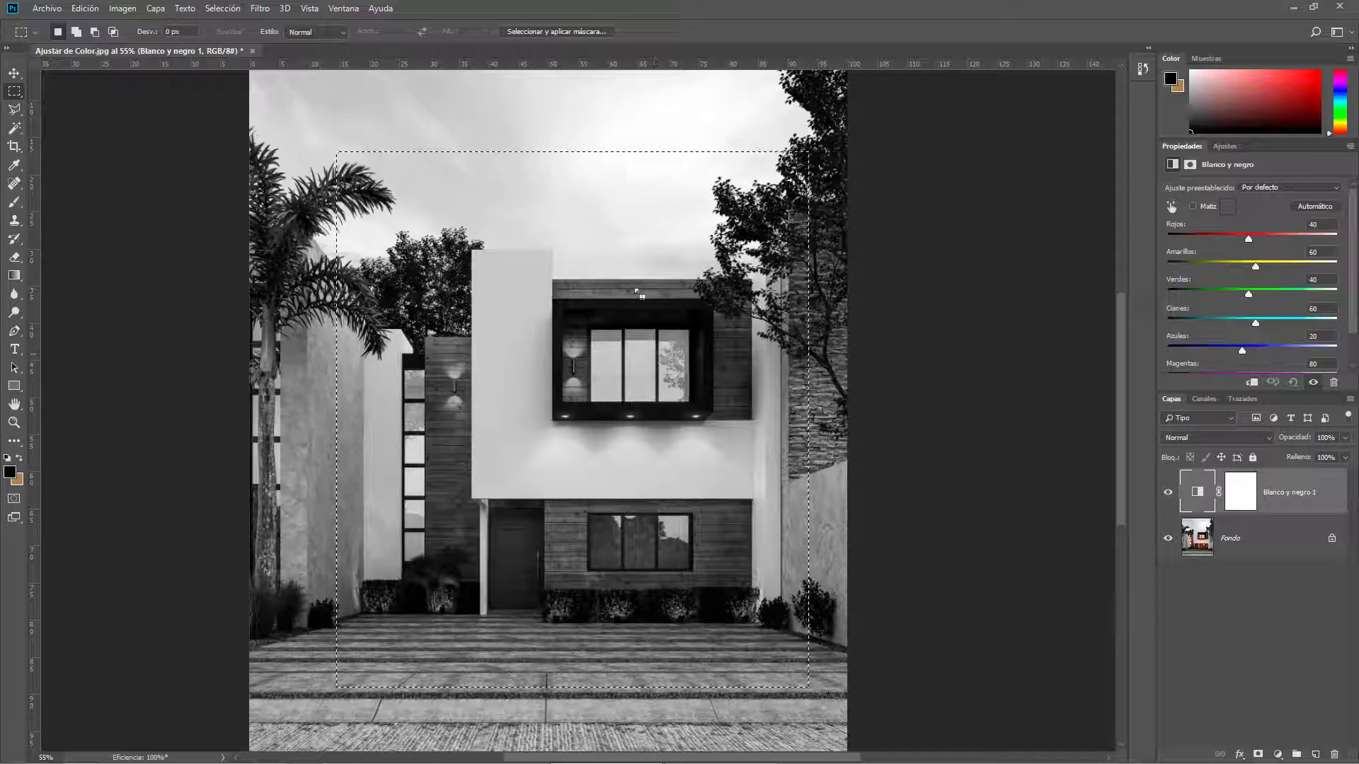
{"action": "key", "text": "ctrl+d"}
{"action": "key", "text": "ctrl+minus"}
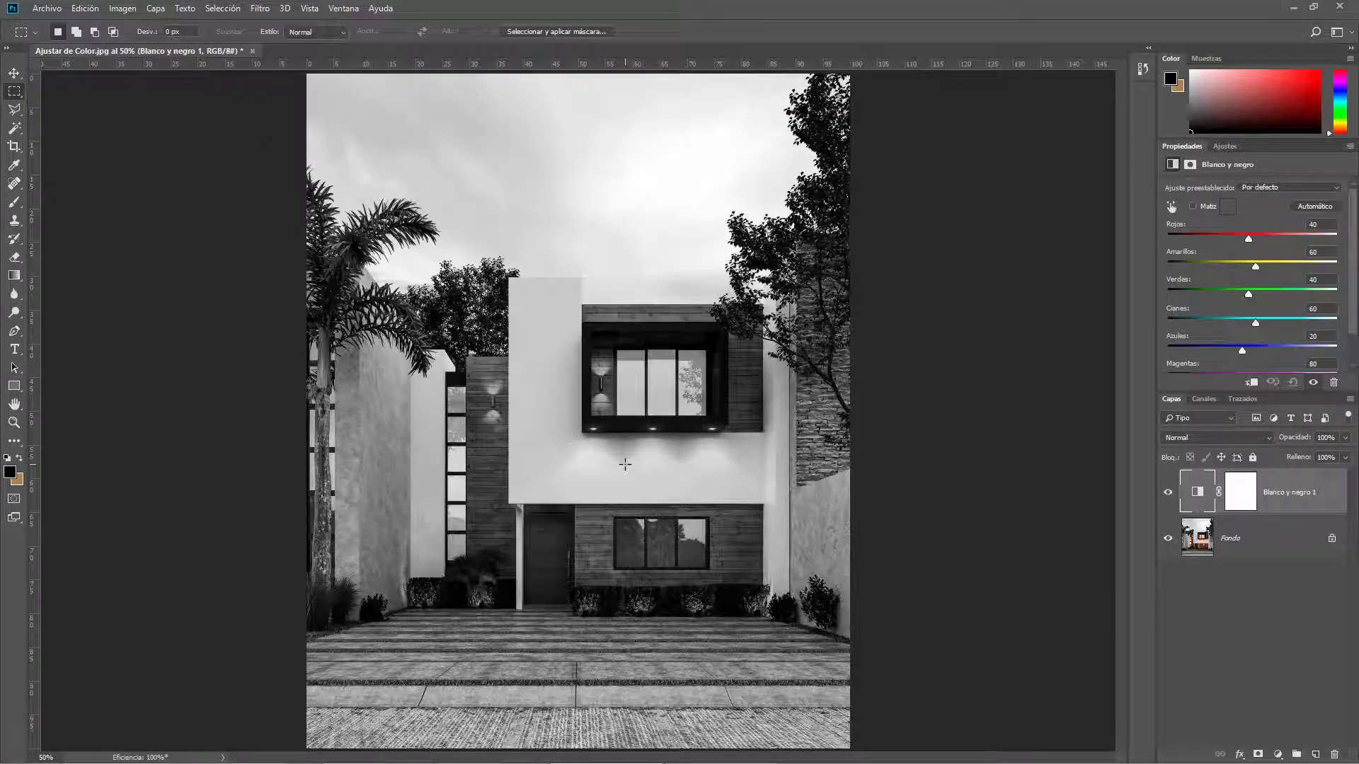
Float and widen the Blanco y negro 1 Properties panel, toggling between Máscaras and adjustment settings.
{"action": "double_click", "coordinate": [1197, 492]}
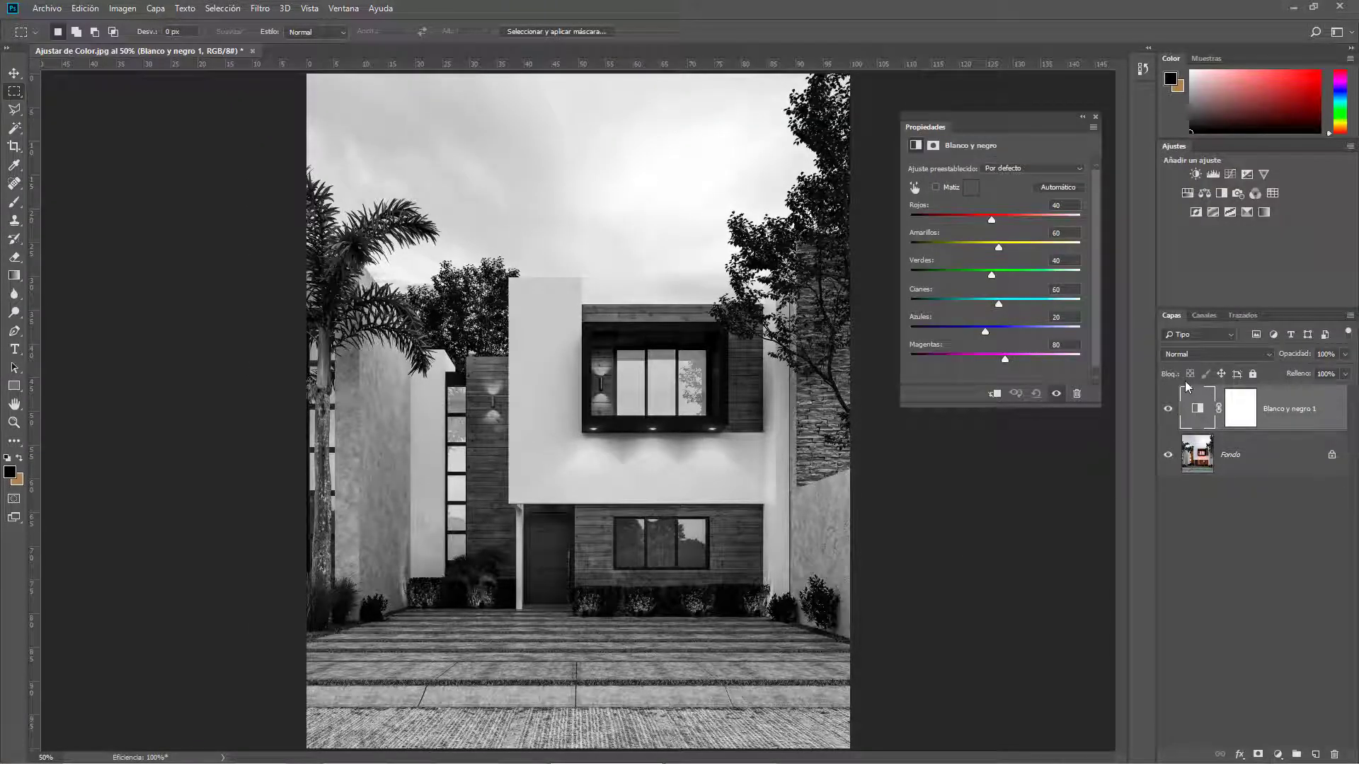
{"action": "left_click_drag", "start_coordinate": [1029, 125], "coordinate": [1017, 199]}
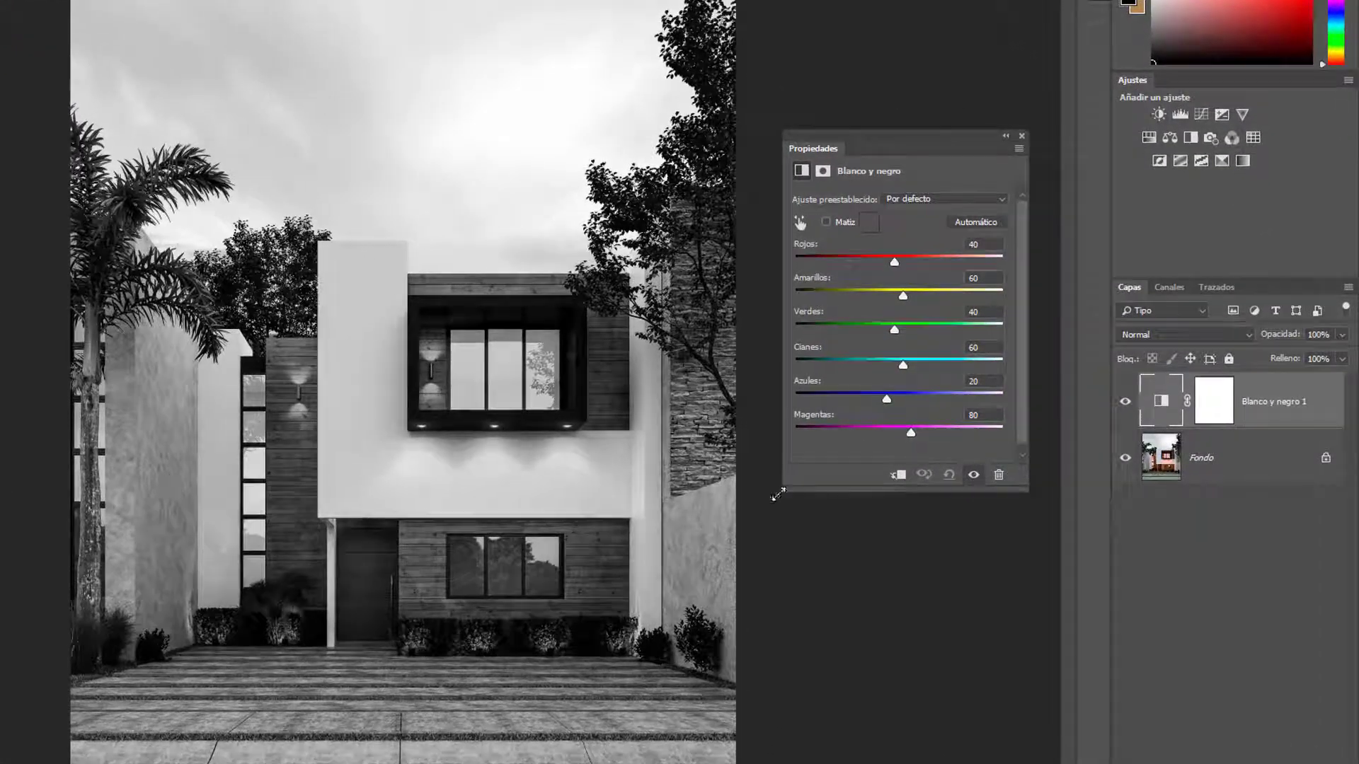
{"action": "left_click_drag", "start_coordinate": [781, 492], "coordinate": [760, 497]}
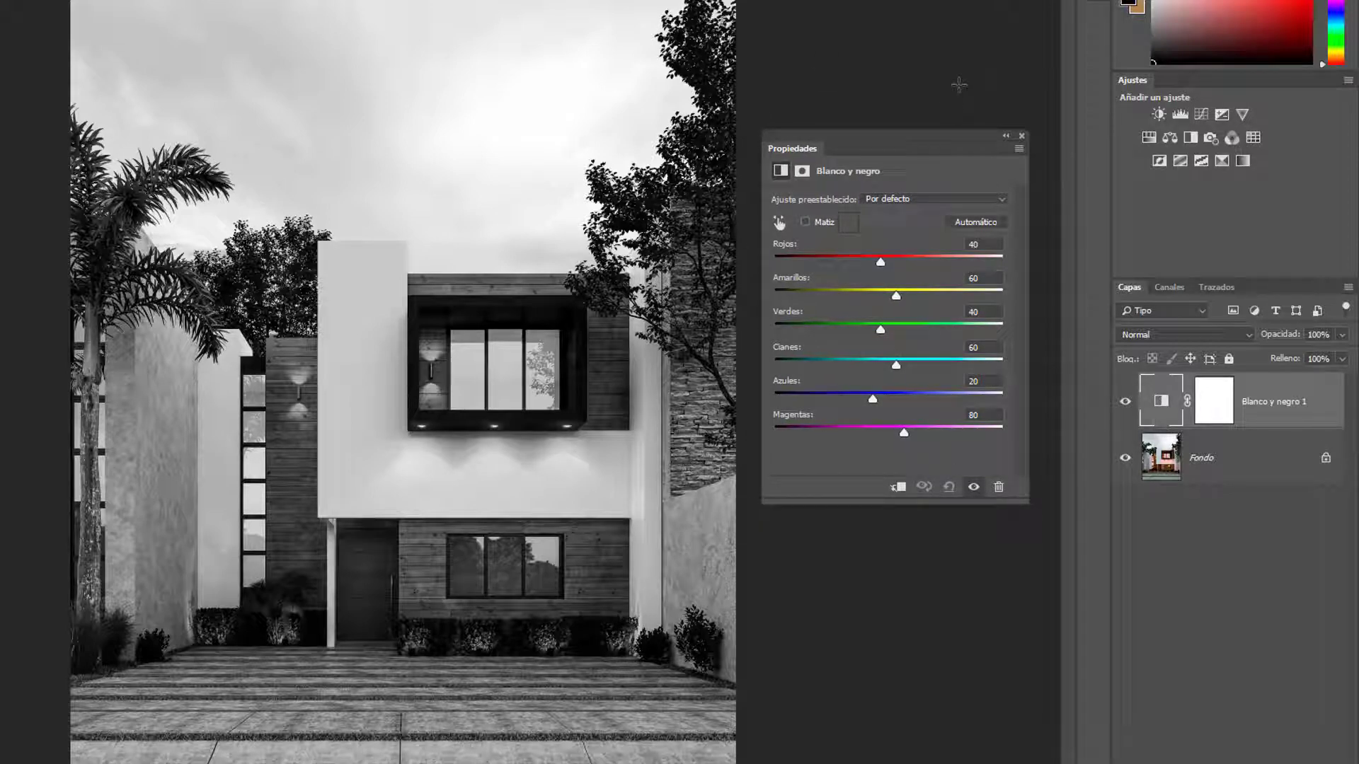
{"action": "left_click_drag", "start_coordinate": [934, 137], "coordinate": [949, 133]}
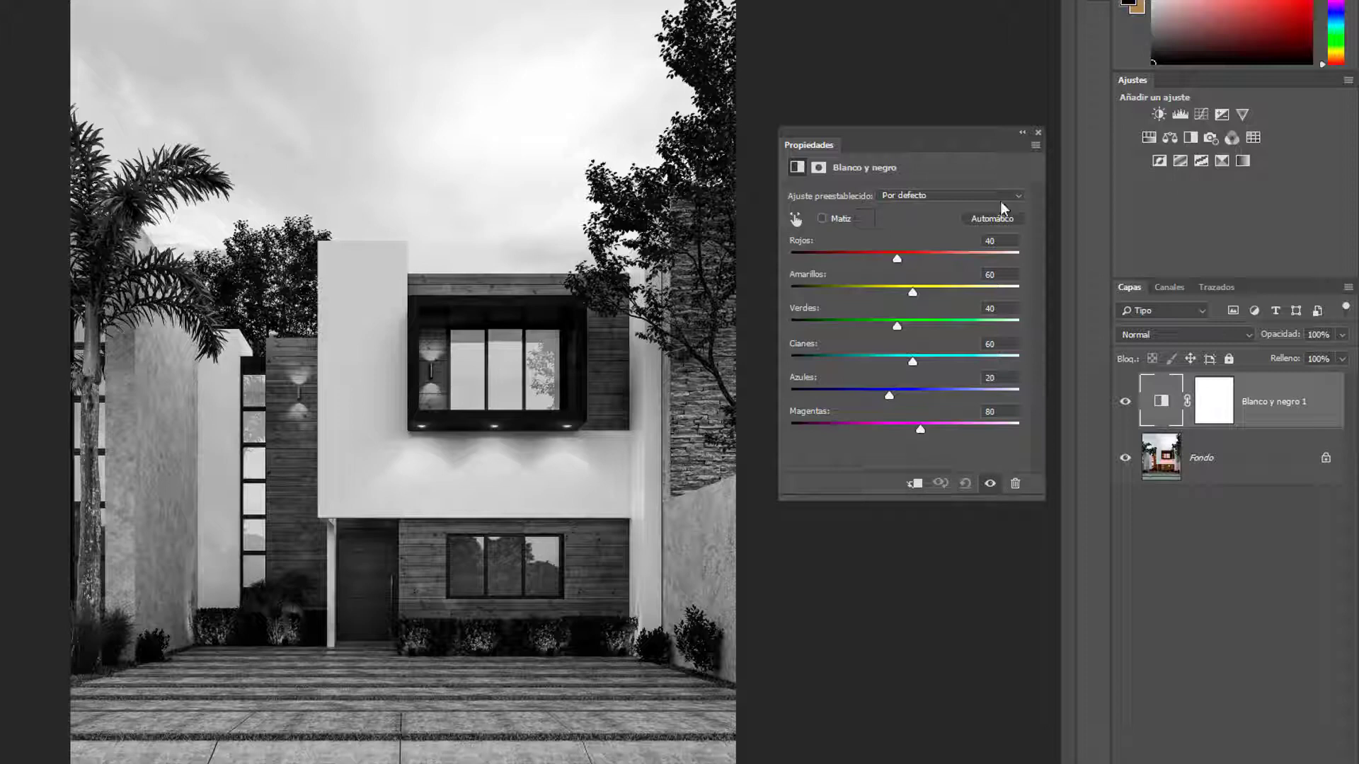
{"action": "left_click", "coordinate": [818, 169]}
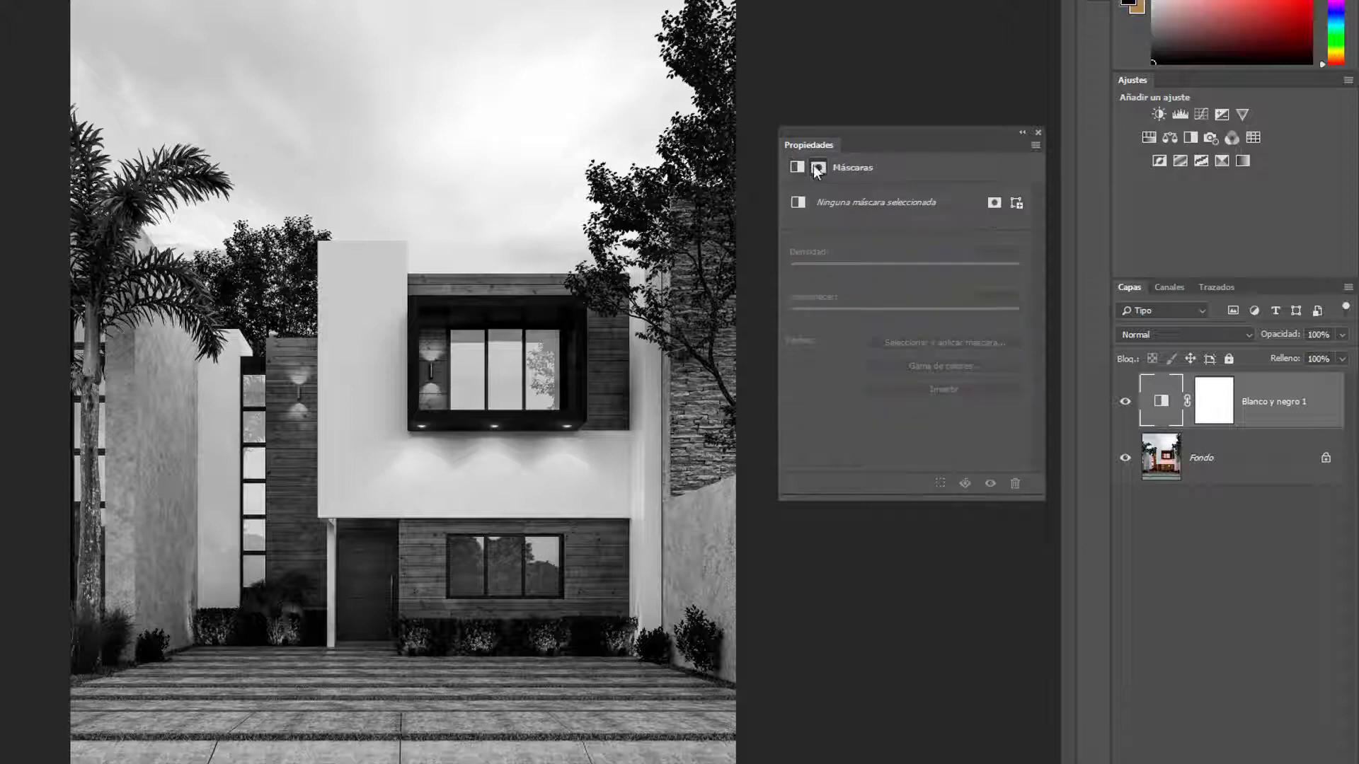
{"action": "left_click", "coordinate": [797, 167]}
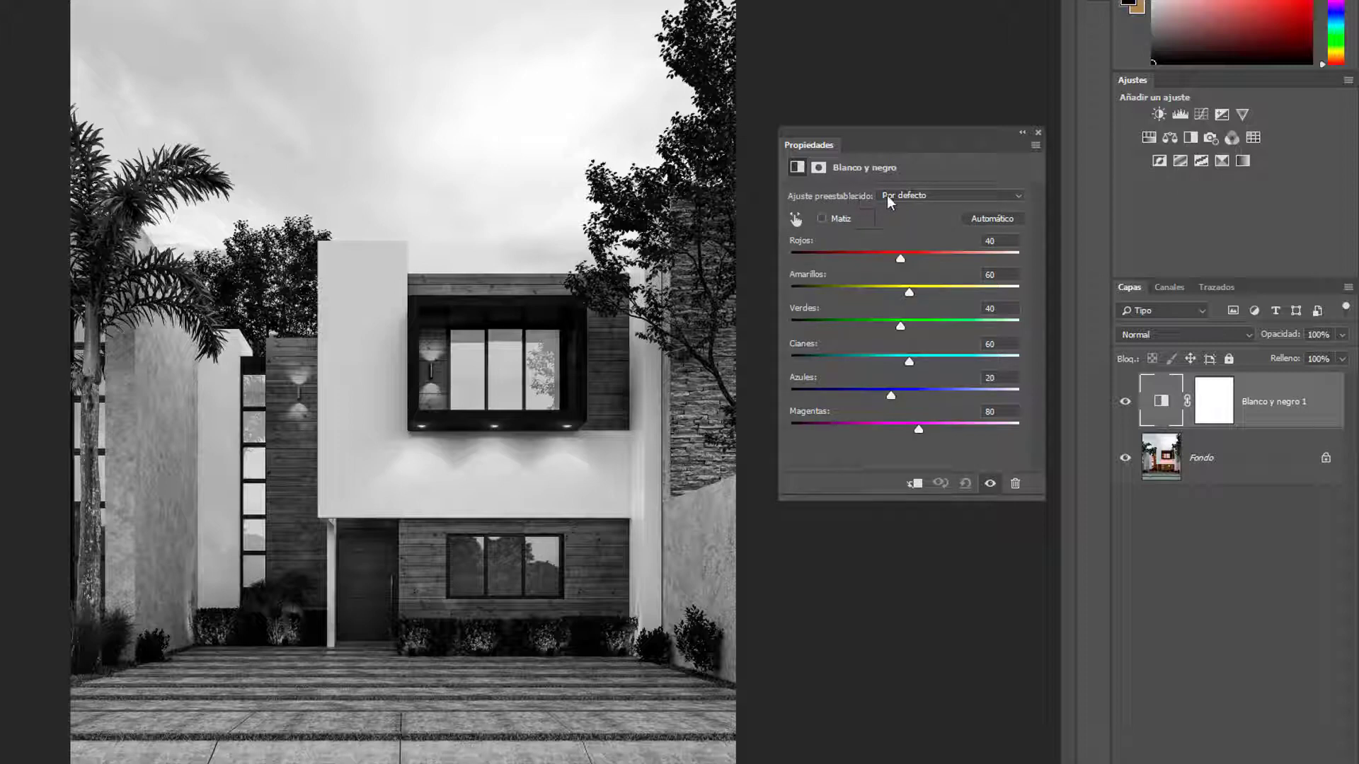
Preview the Filtro azul, Más oscuro, Filtro verde and Blanco máximo black-and-white presets.
{"action": "left_click", "coordinate": [1010, 200]}
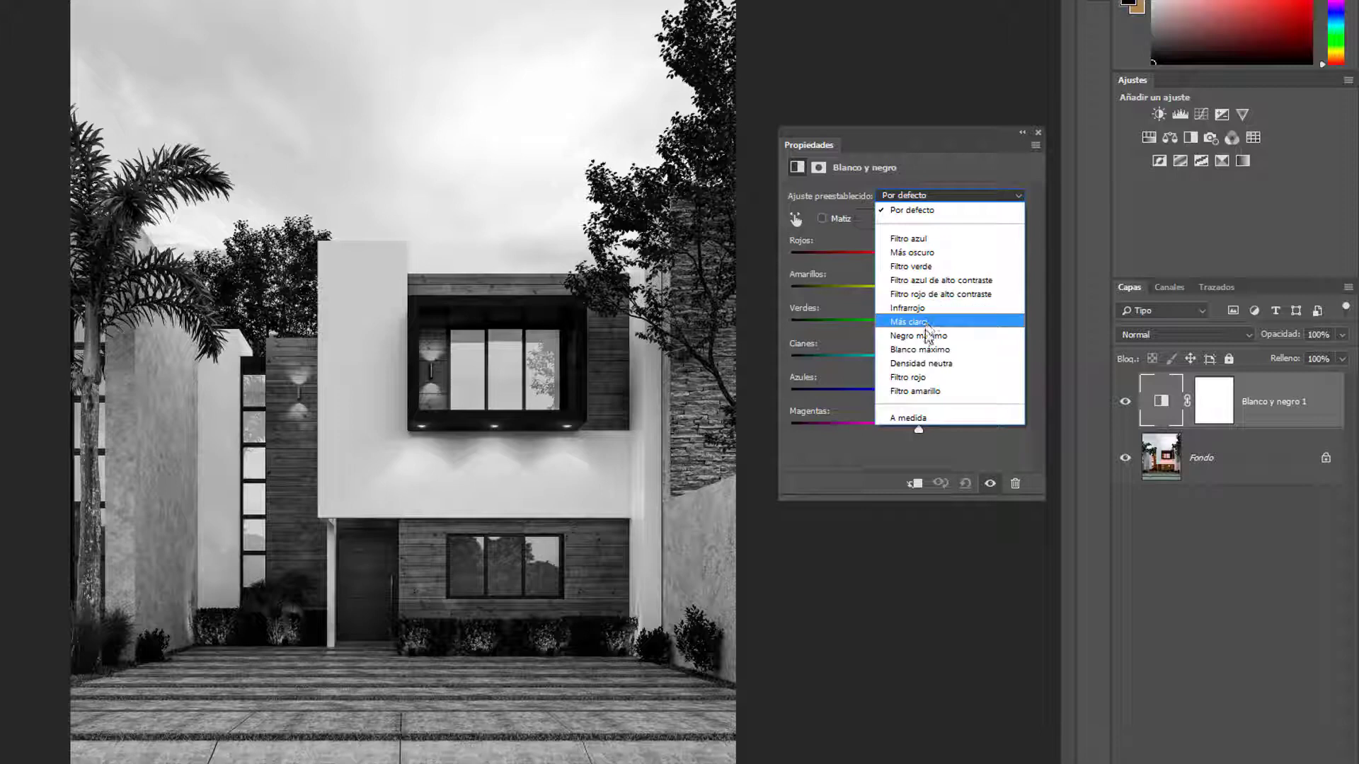
{"action": "left_click", "coordinate": [924, 164]}
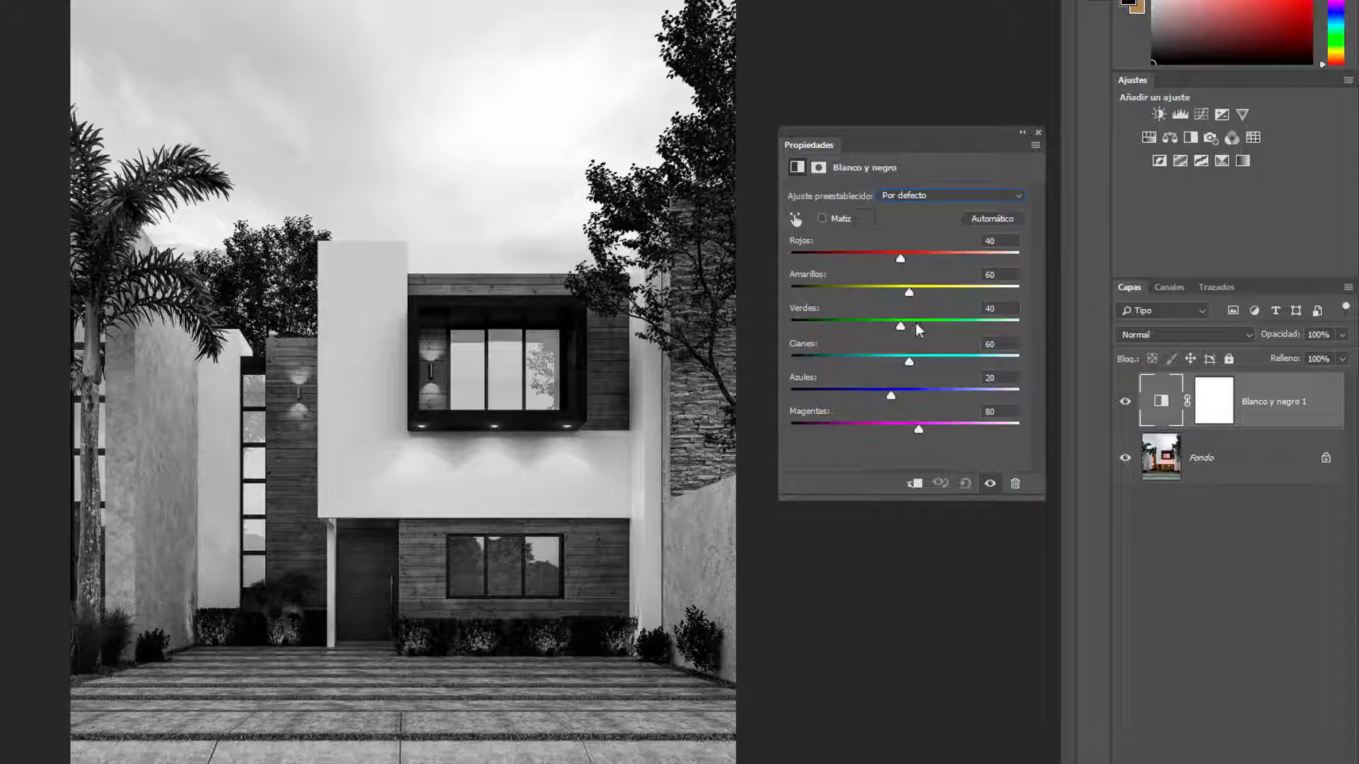
{"action": "left_click", "coordinate": [985, 197]}
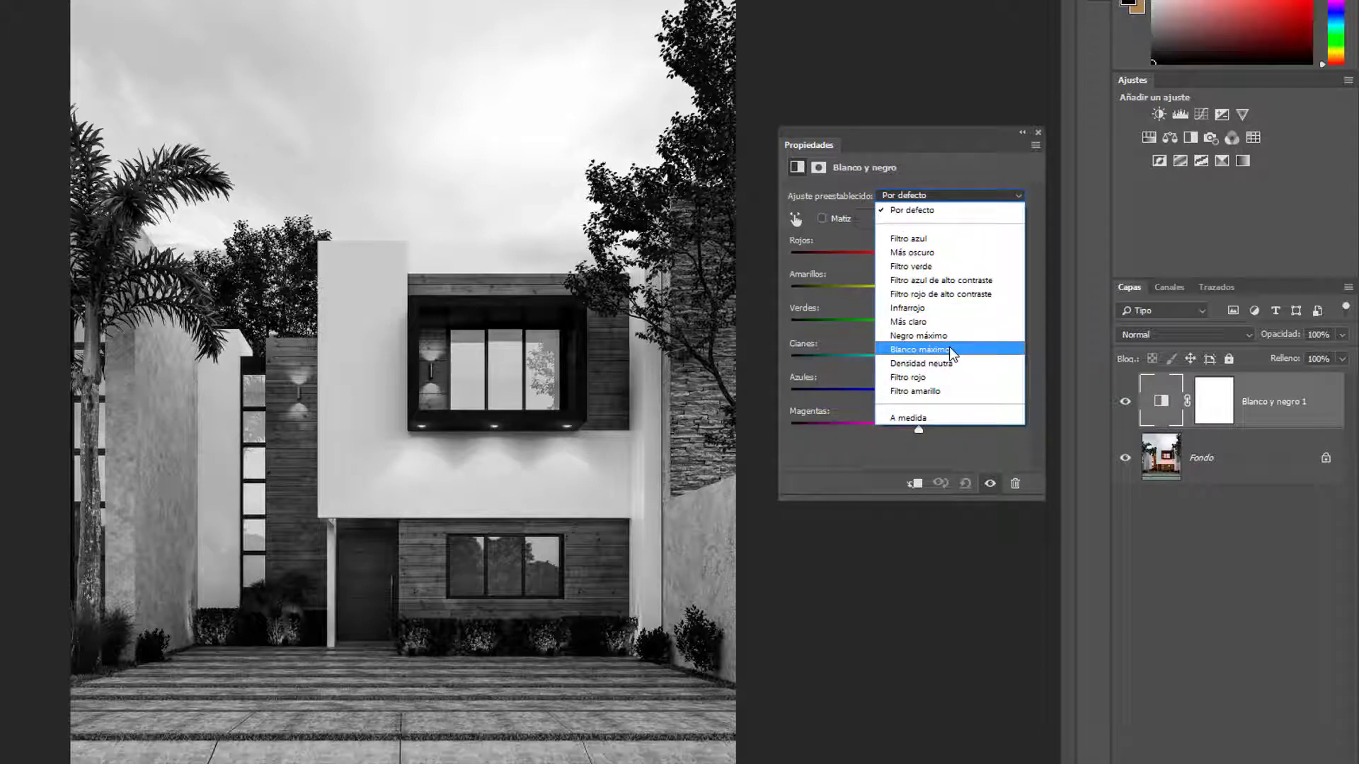
{"action": "left_click", "coordinate": [924, 240]}
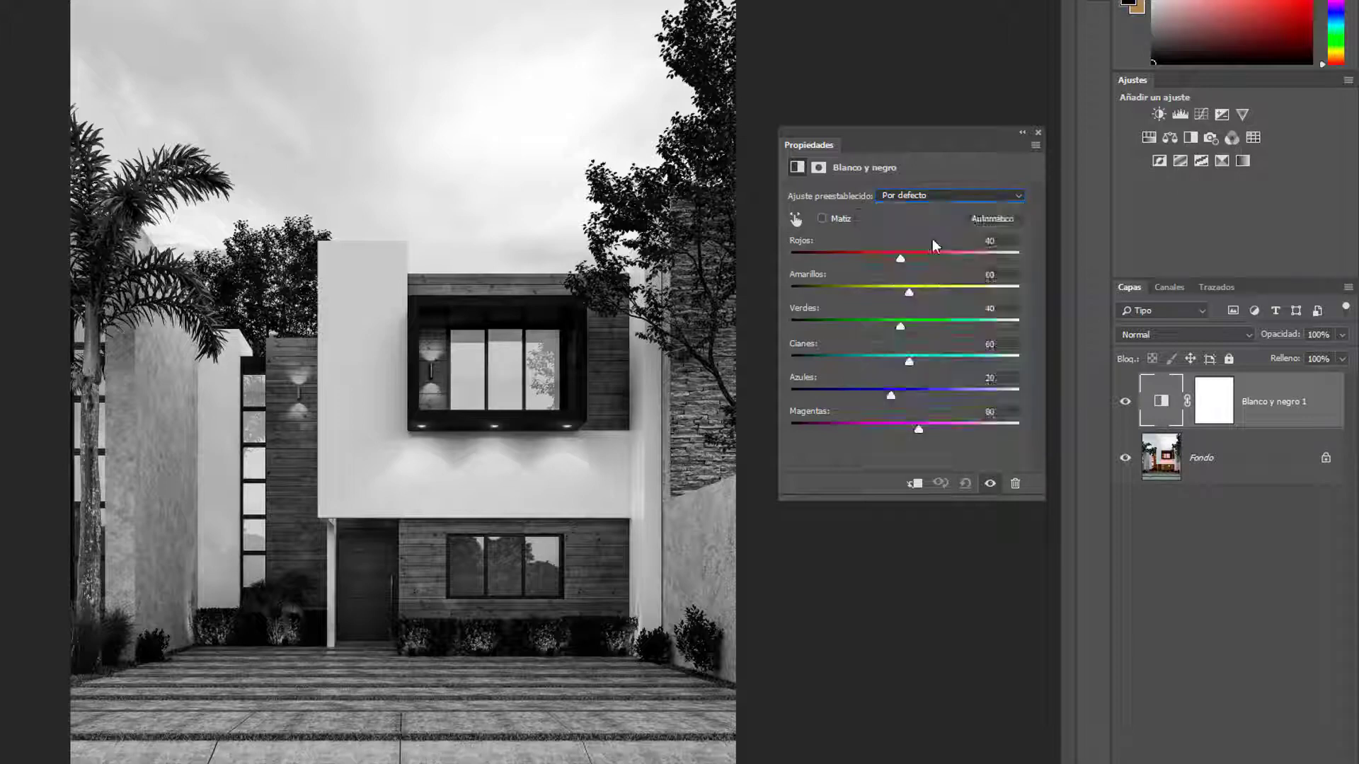
{"action": "left_click", "coordinate": [924, 198]}
{"action": "left_click", "coordinate": [924, 253]}
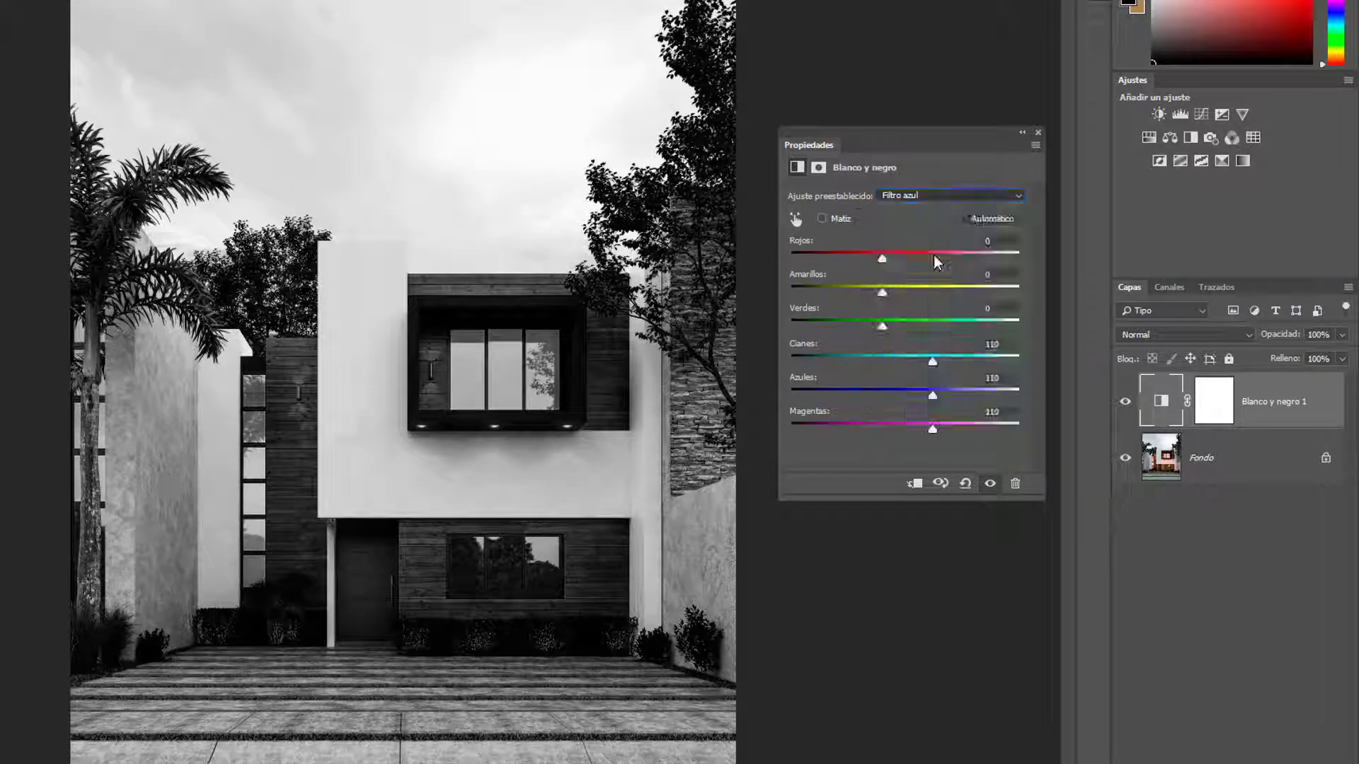
{"action": "left_click", "coordinate": [928, 195]}
{"action": "left_click", "coordinate": [924, 269]}
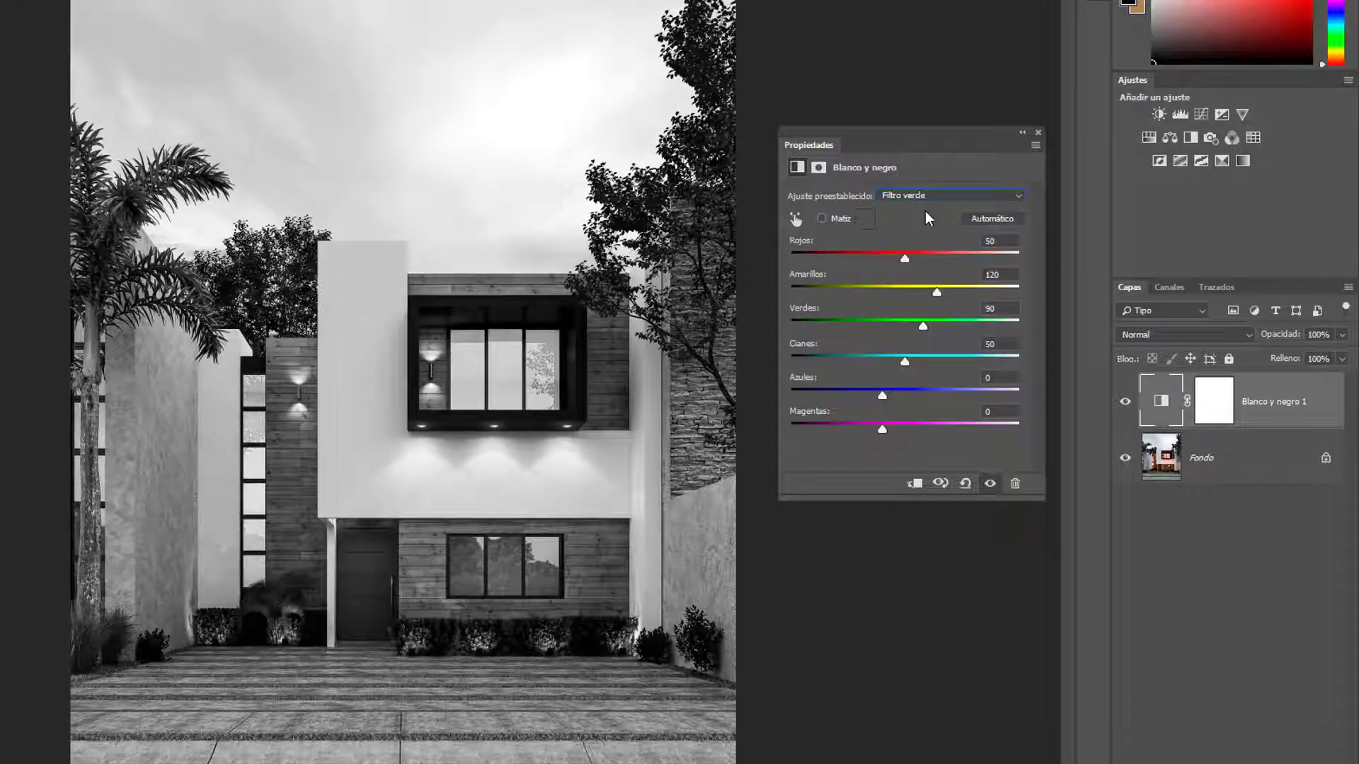
{"action": "left_click", "coordinate": [926, 196]}
{"action": "left_click", "coordinate": [928, 348]}
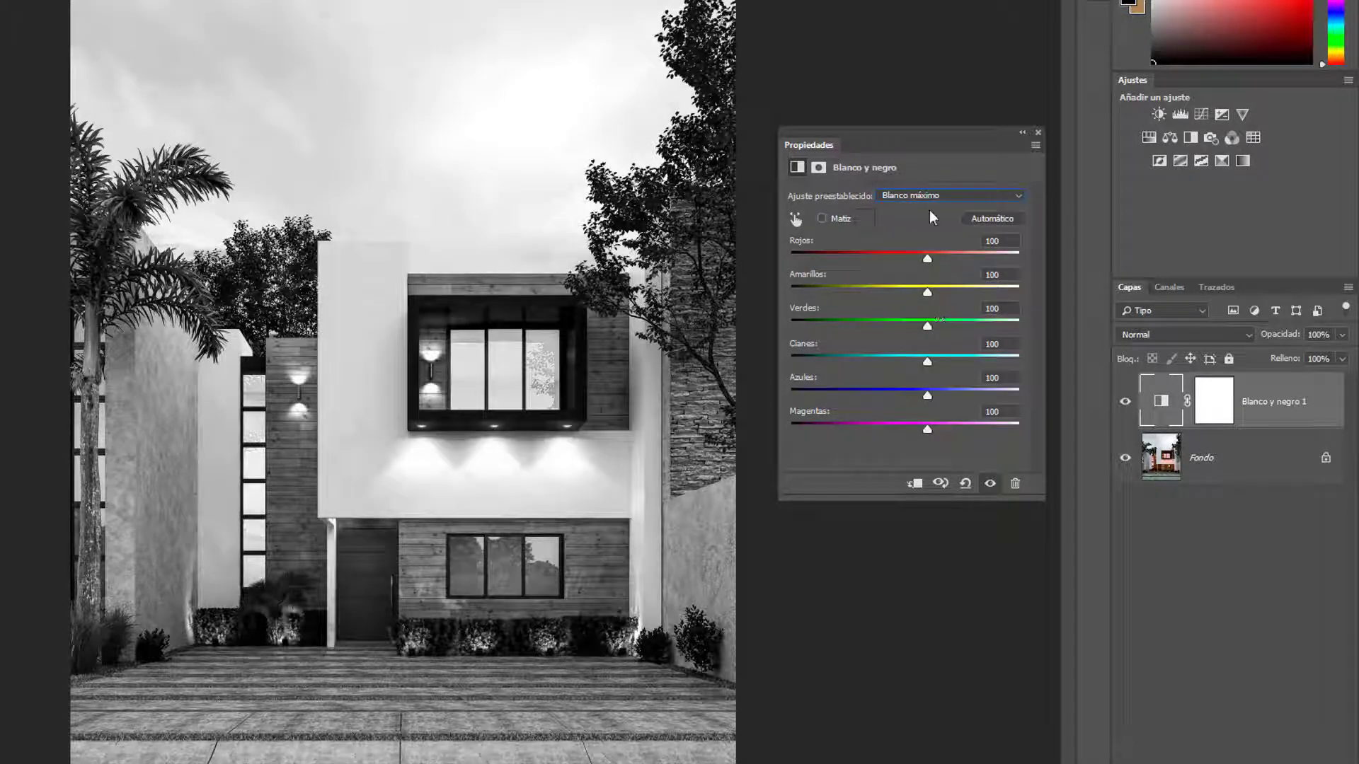
Try the Filtro rojo and high-contrast blue and red presets, then the Automático mix.
{"action": "left_click", "coordinate": [928, 196]}
{"action": "left_click", "coordinate": [936, 377]}
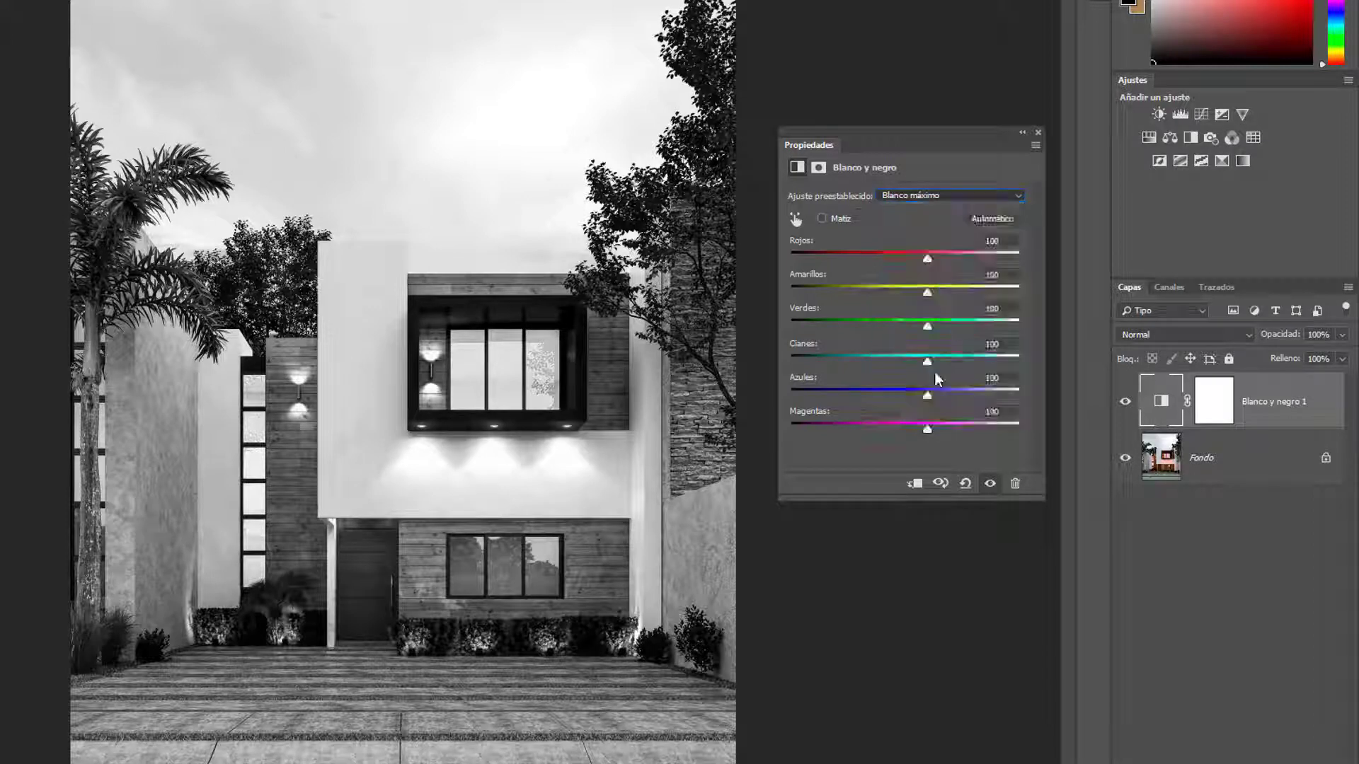
{"action": "left_click", "coordinate": [939, 195]}
{"action": "left_click", "coordinate": [932, 280]}
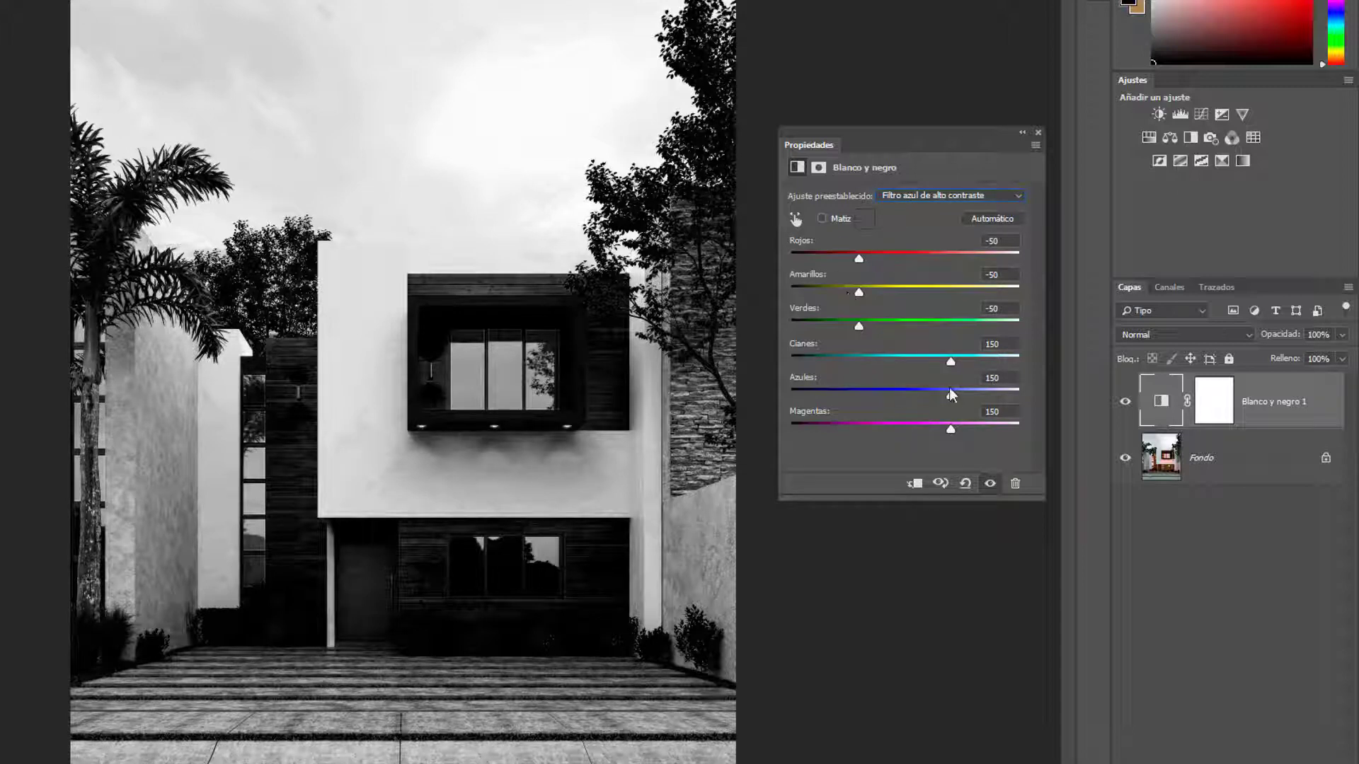
{"action": "left_click", "coordinate": [923, 189]}
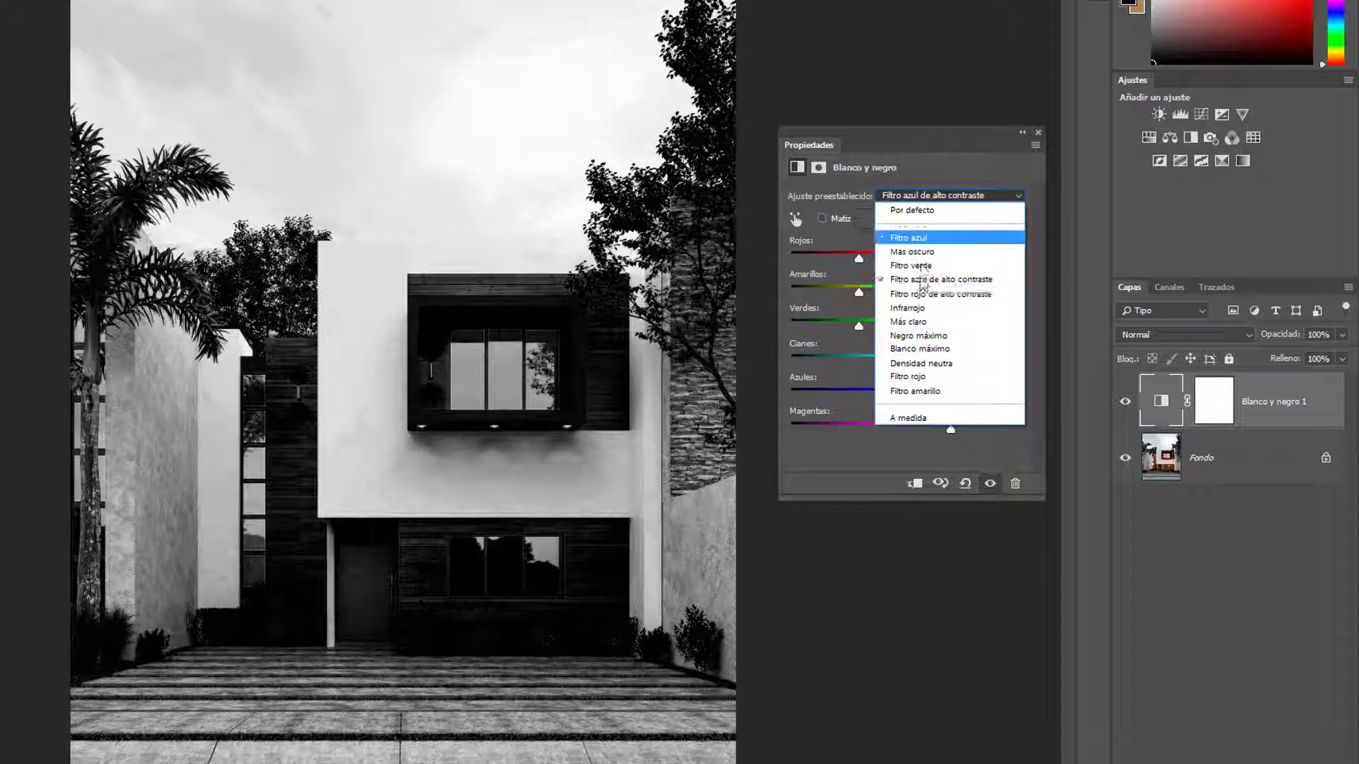
{"action": "left_click", "coordinate": [950, 294]}
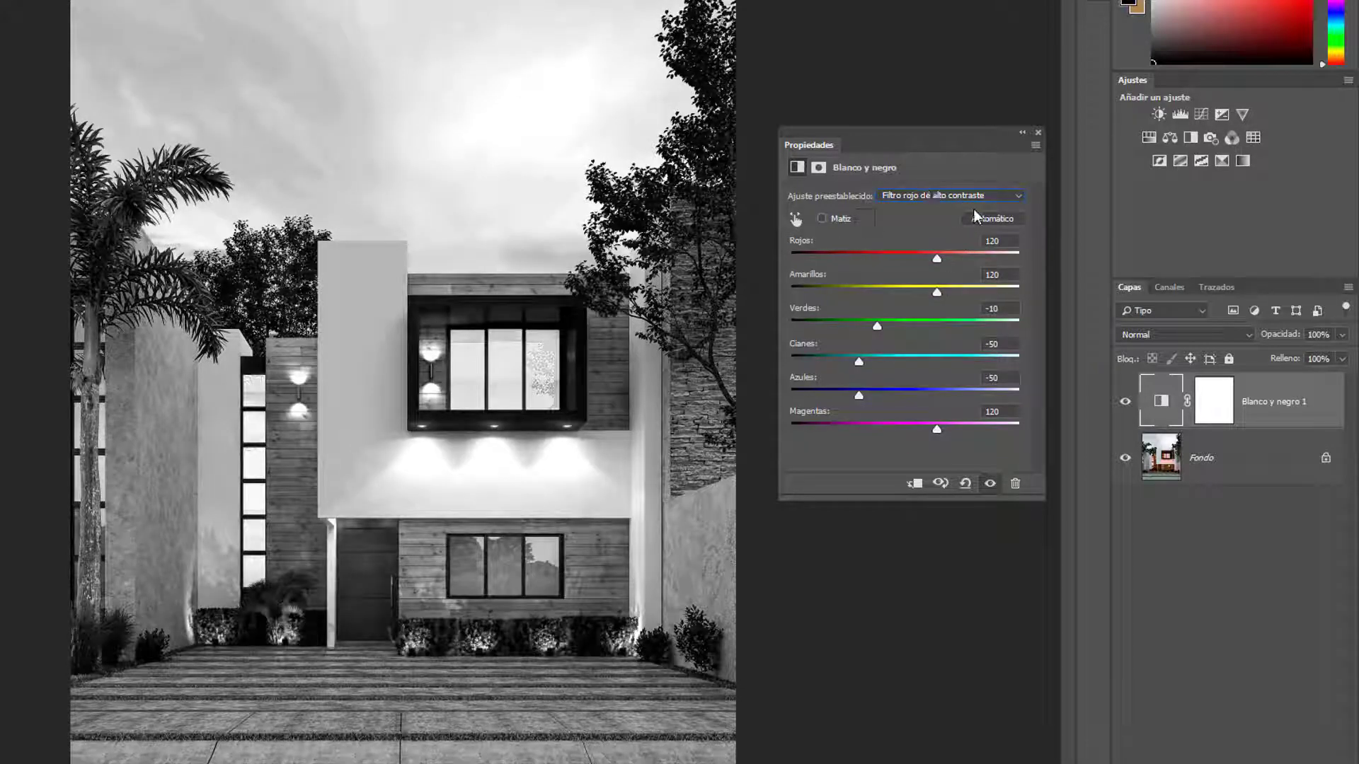
{"action": "left_click", "coordinate": [996, 218]}
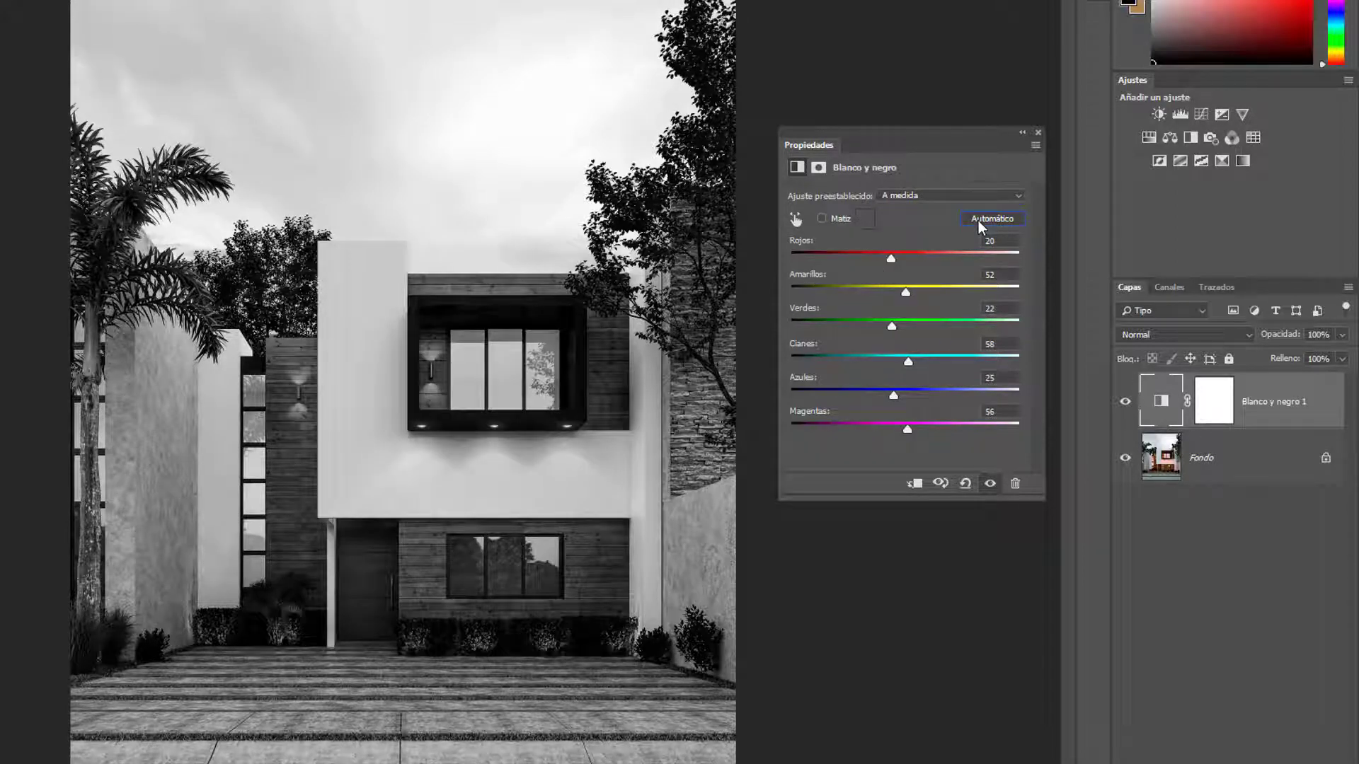
Compare the Filtro azul de alto contraste, Negro máximo and Blanco máximo presets again.
{"action": "left_click", "coordinate": [1018, 195]}
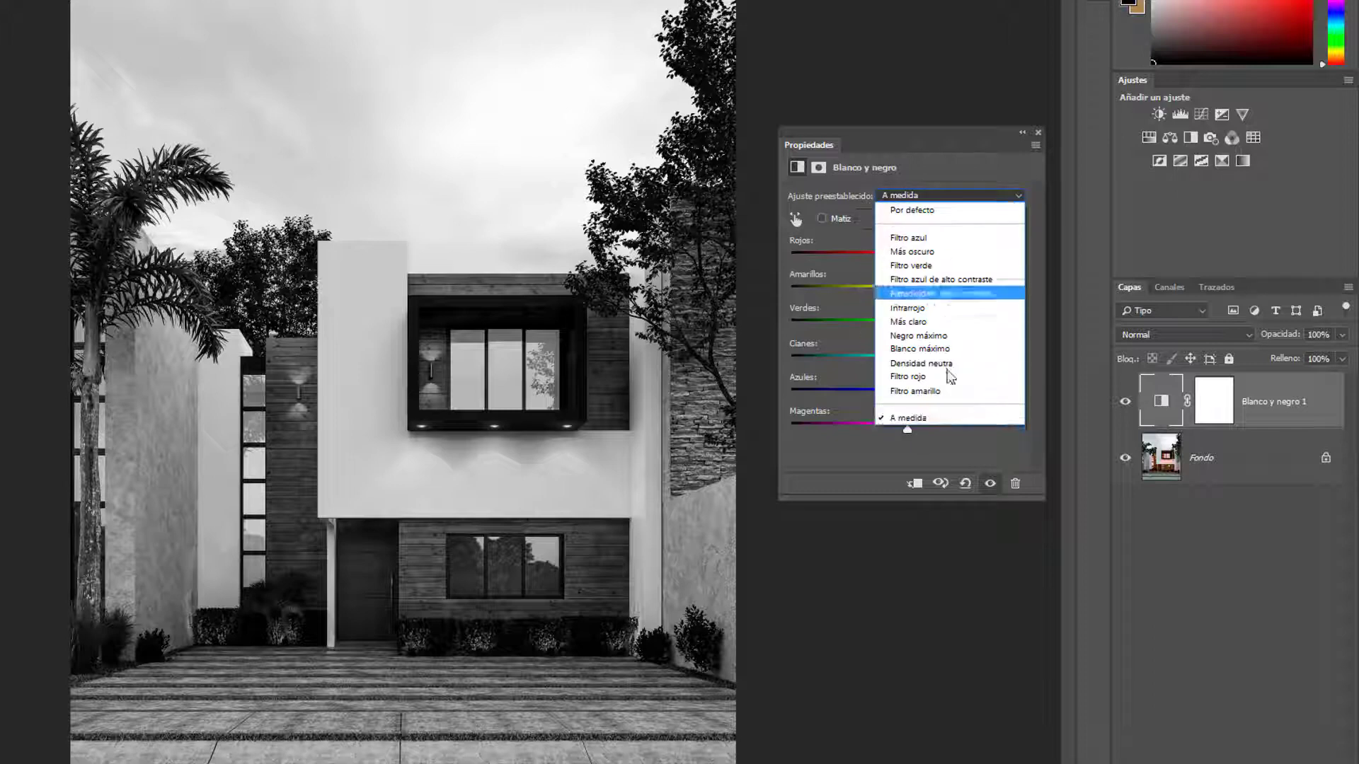
{"action": "left_click", "coordinate": [940, 153]}
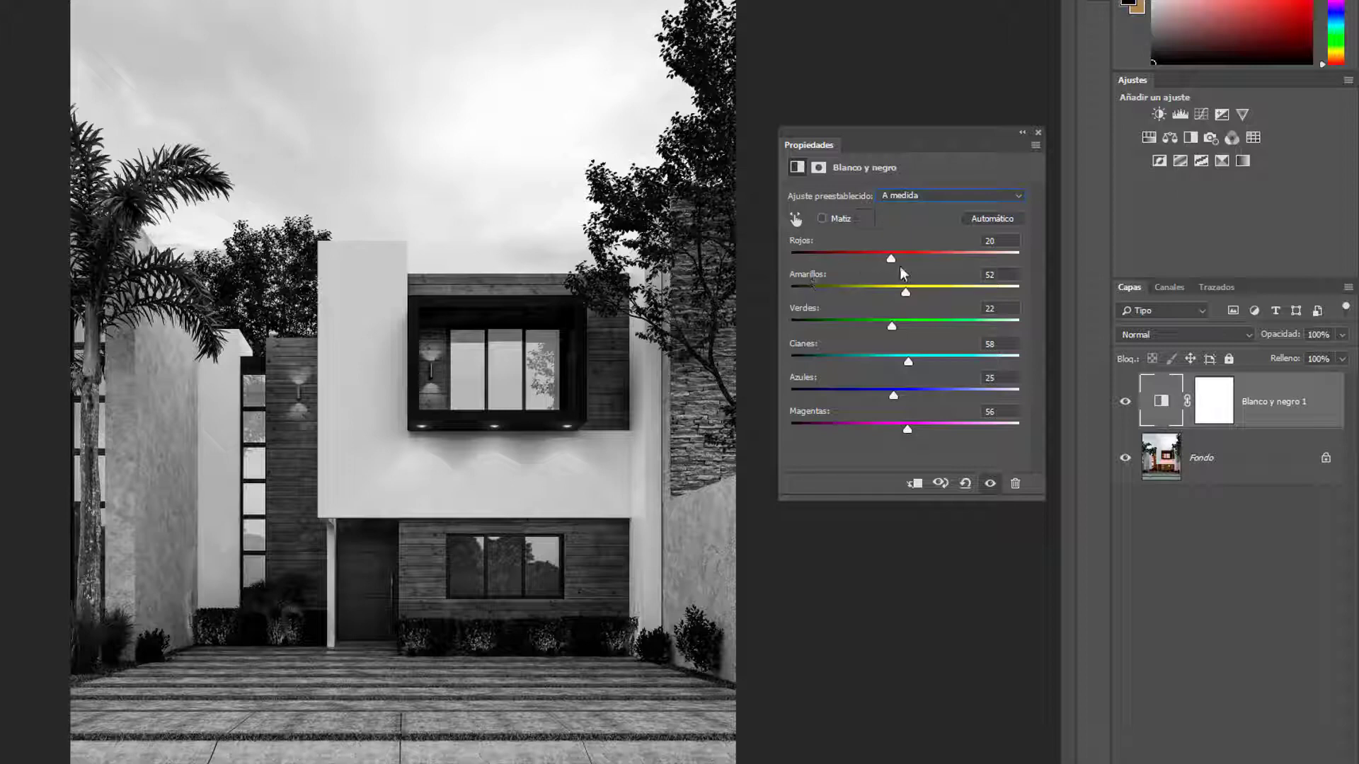
{"action": "left_click", "coordinate": [1018, 197]}
{"action": "left_click", "coordinate": [950, 252]}
{"action": "left_click", "coordinate": [949, 196]}
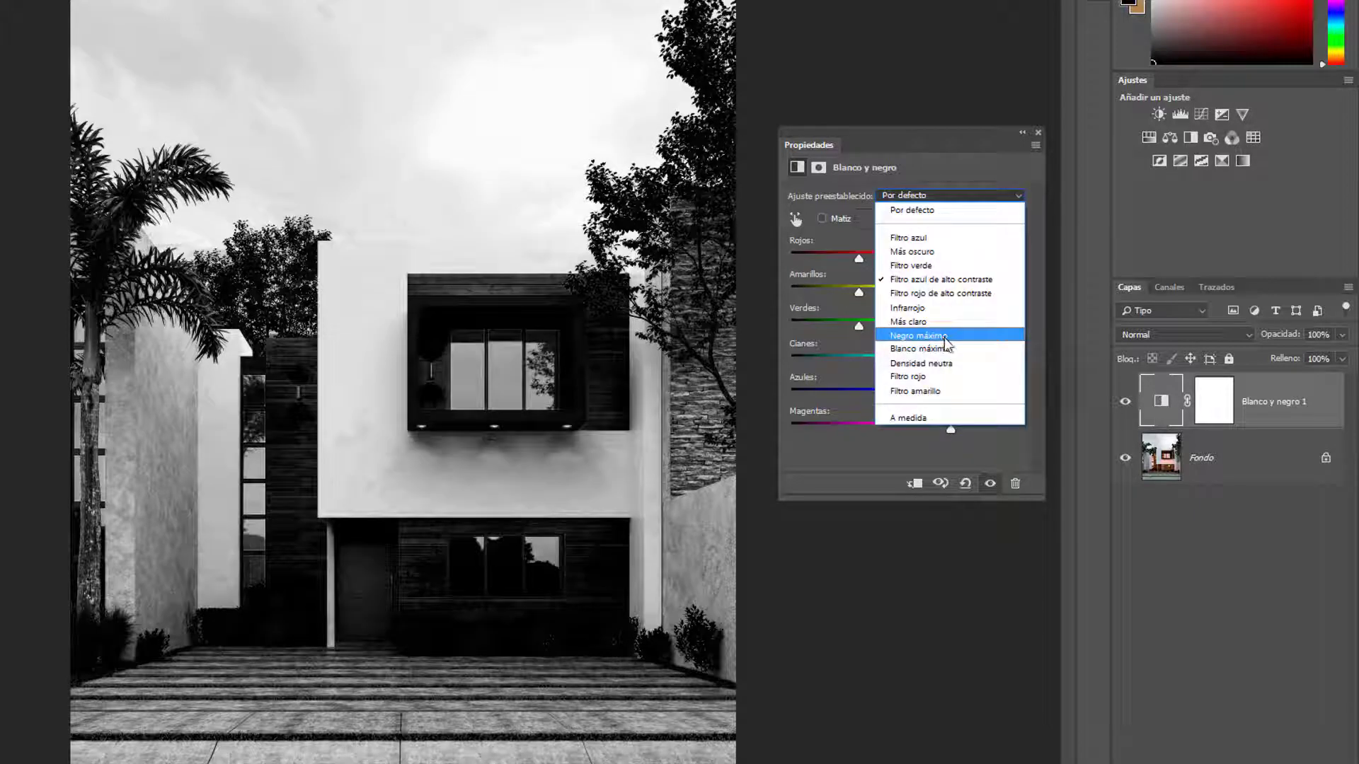
{"action": "left_click", "coordinate": [944, 337]}
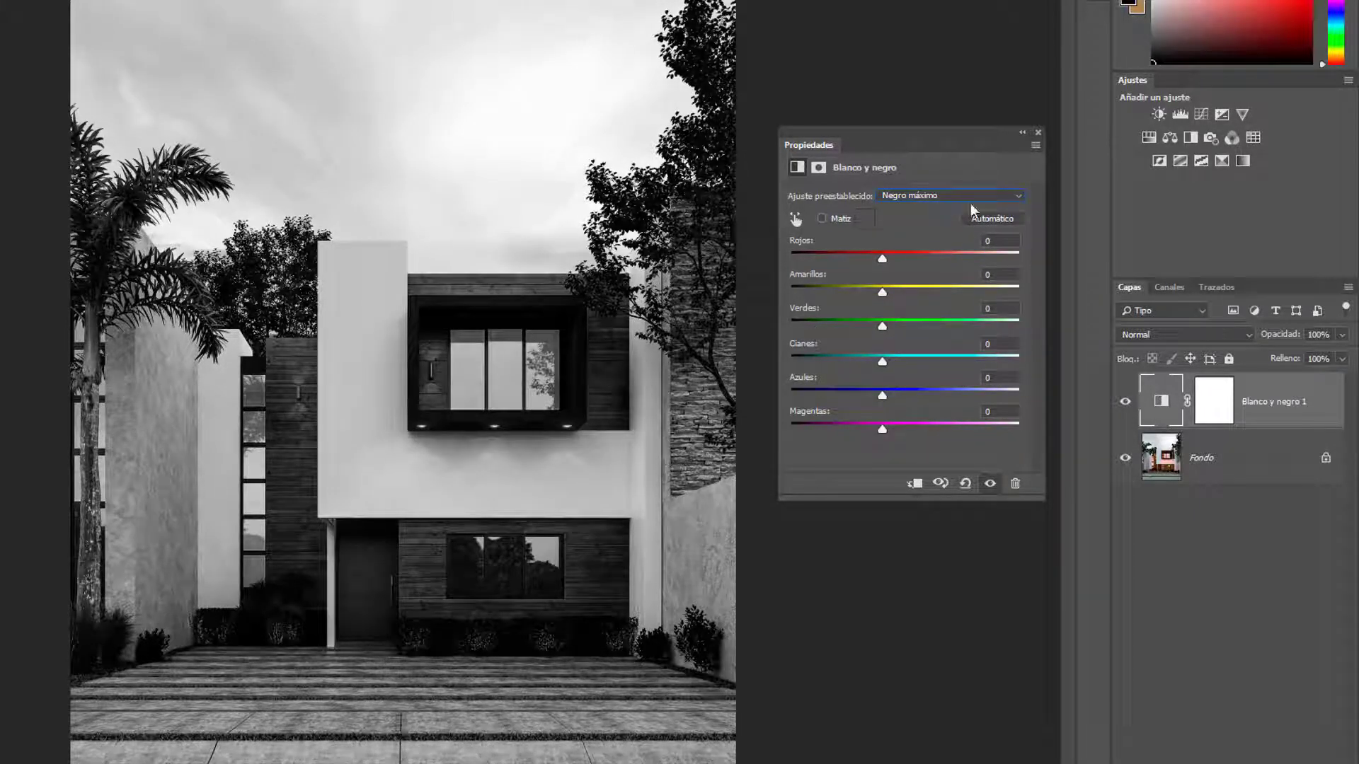
{"action": "left_click", "coordinate": [991, 195]}
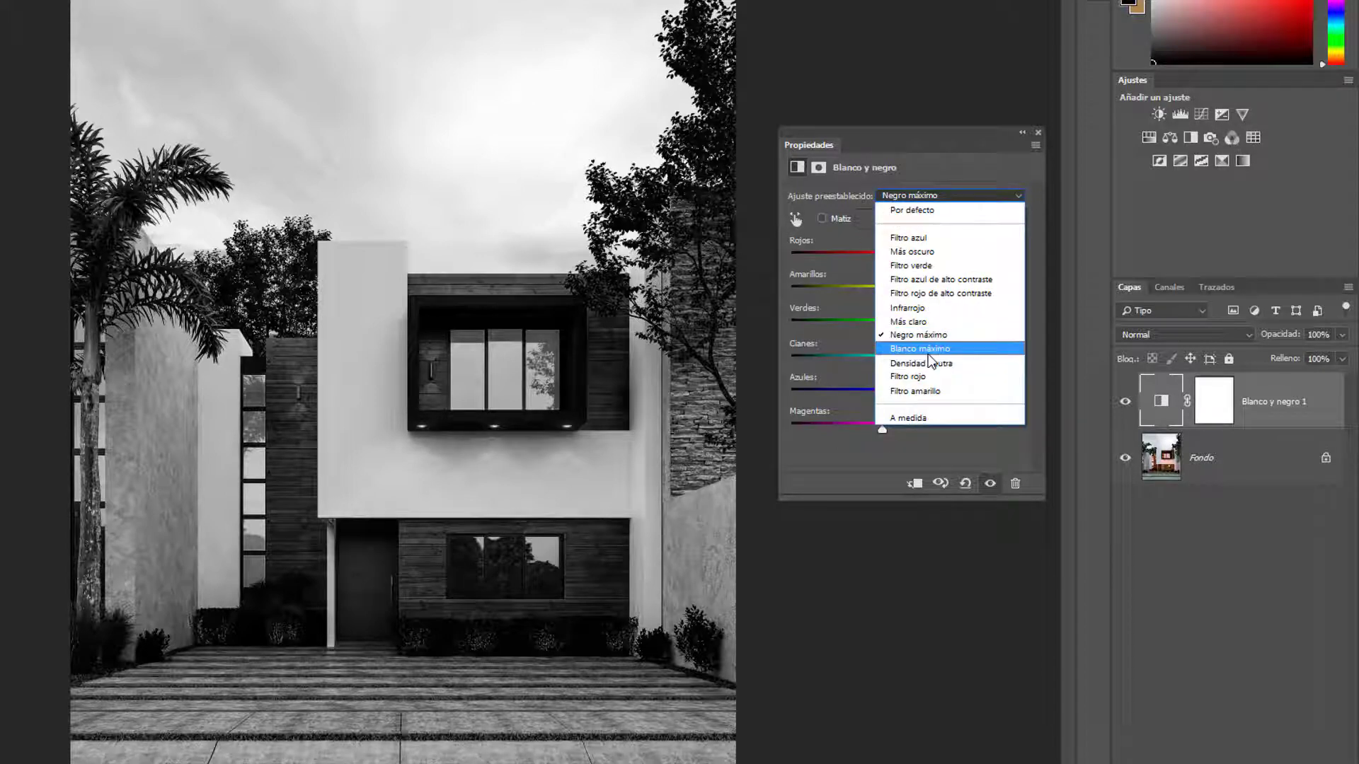
{"action": "left_click", "coordinate": [928, 353]}
Try Más oscuro and Filtro rojo de alto contraste, then settle on the Automático mix.
{"action": "left_click", "coordinate": [1006, 195]}
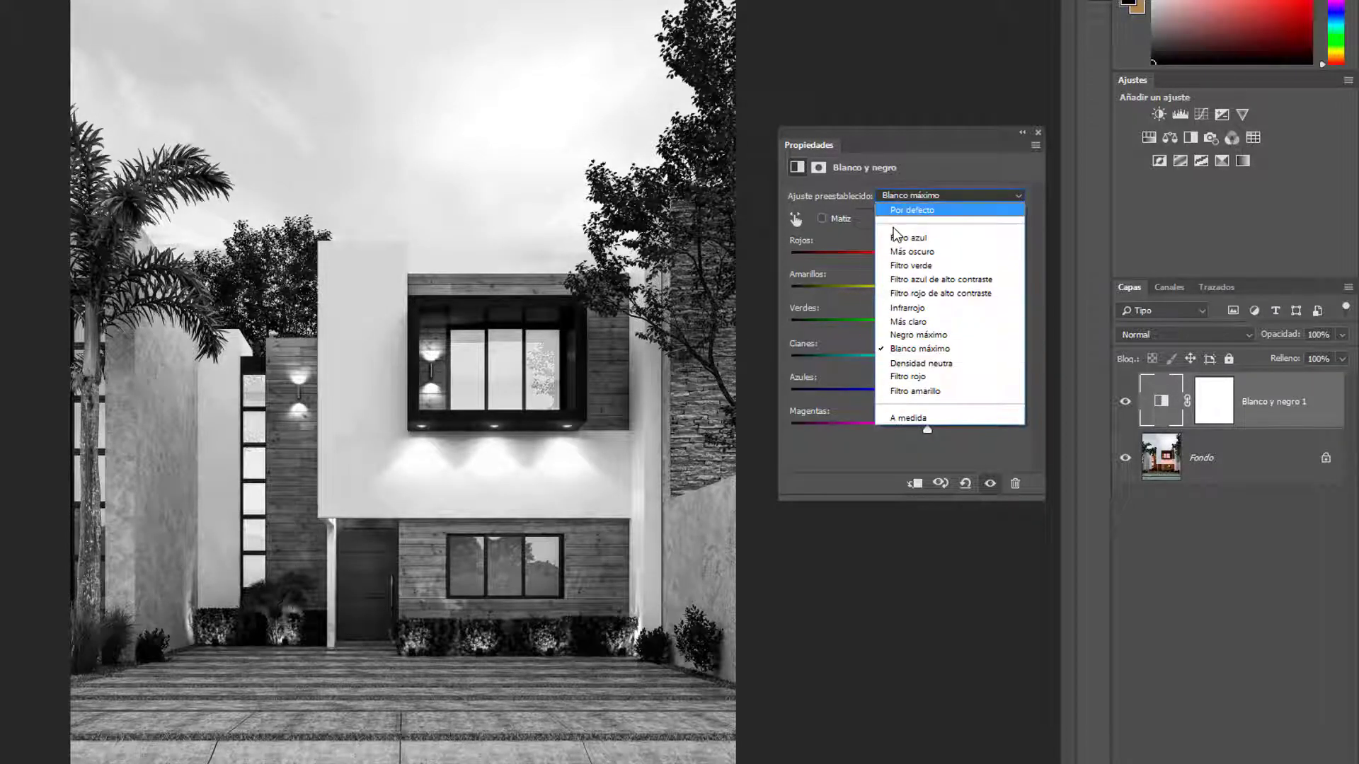
{"action": "left_click", "coordinate": [915, 252]}
{"action": "left_click", "coordinate": [1001, 196]}
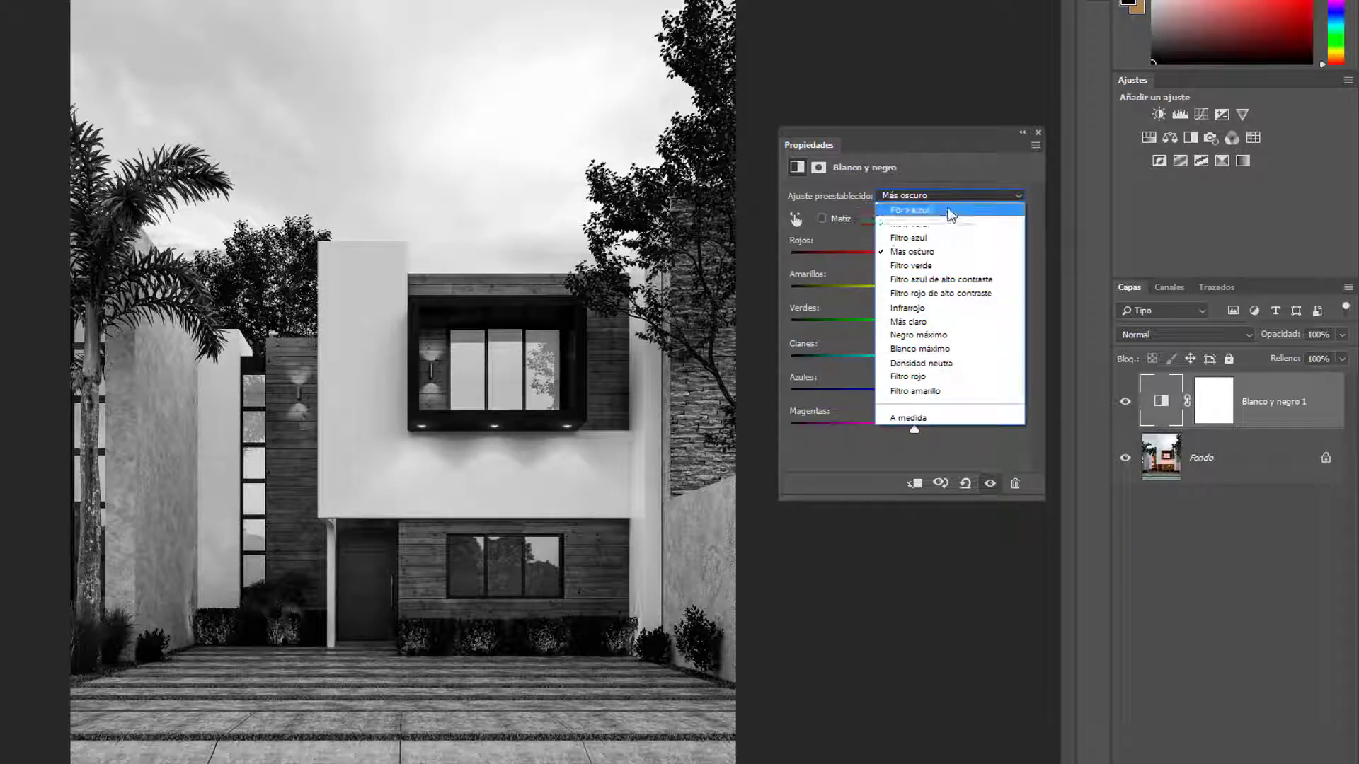
{"action": "left_click", "coordinate": [944, 293]}
{"action": "left_click", "coordinate": [1017, 195]}
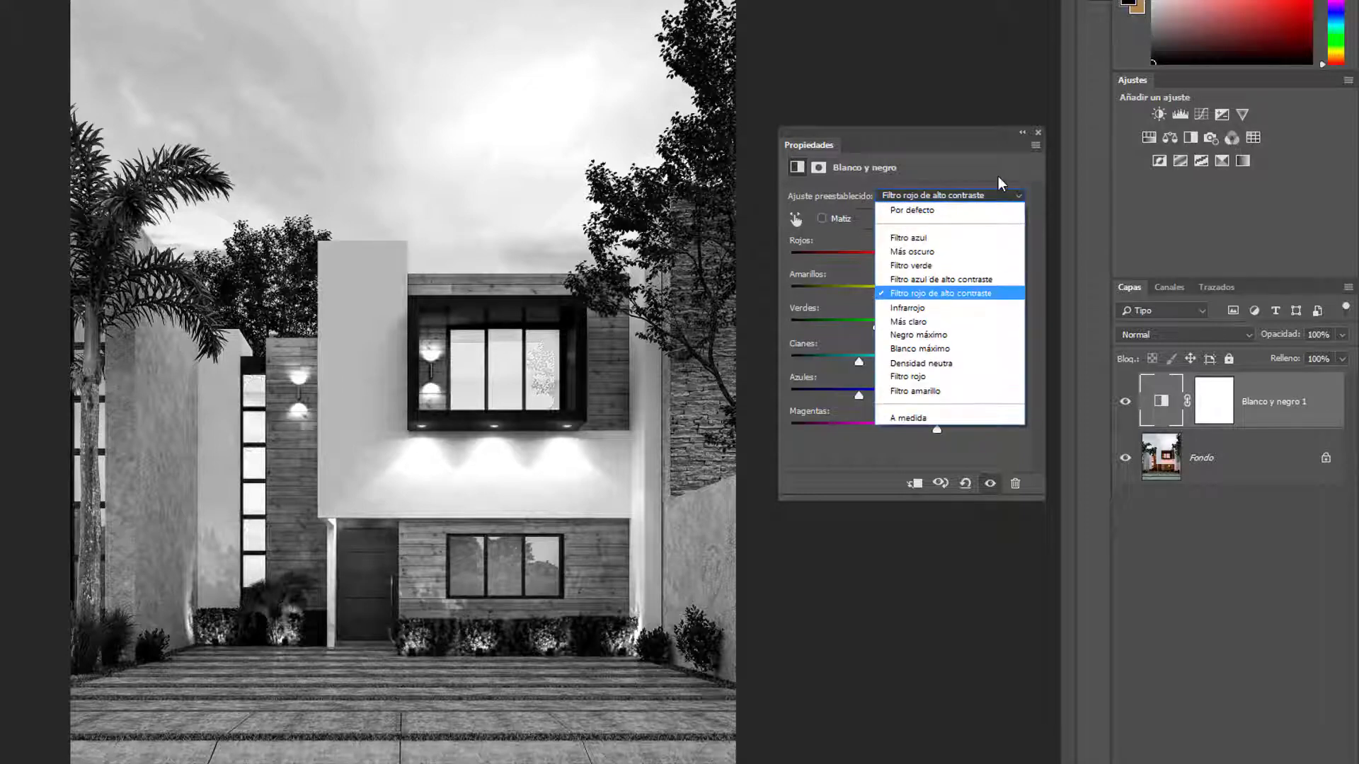
{"action": "left_click", "coordinate": [992, 172]}
{"action": "left_click", "coordinate": [992, 218]}
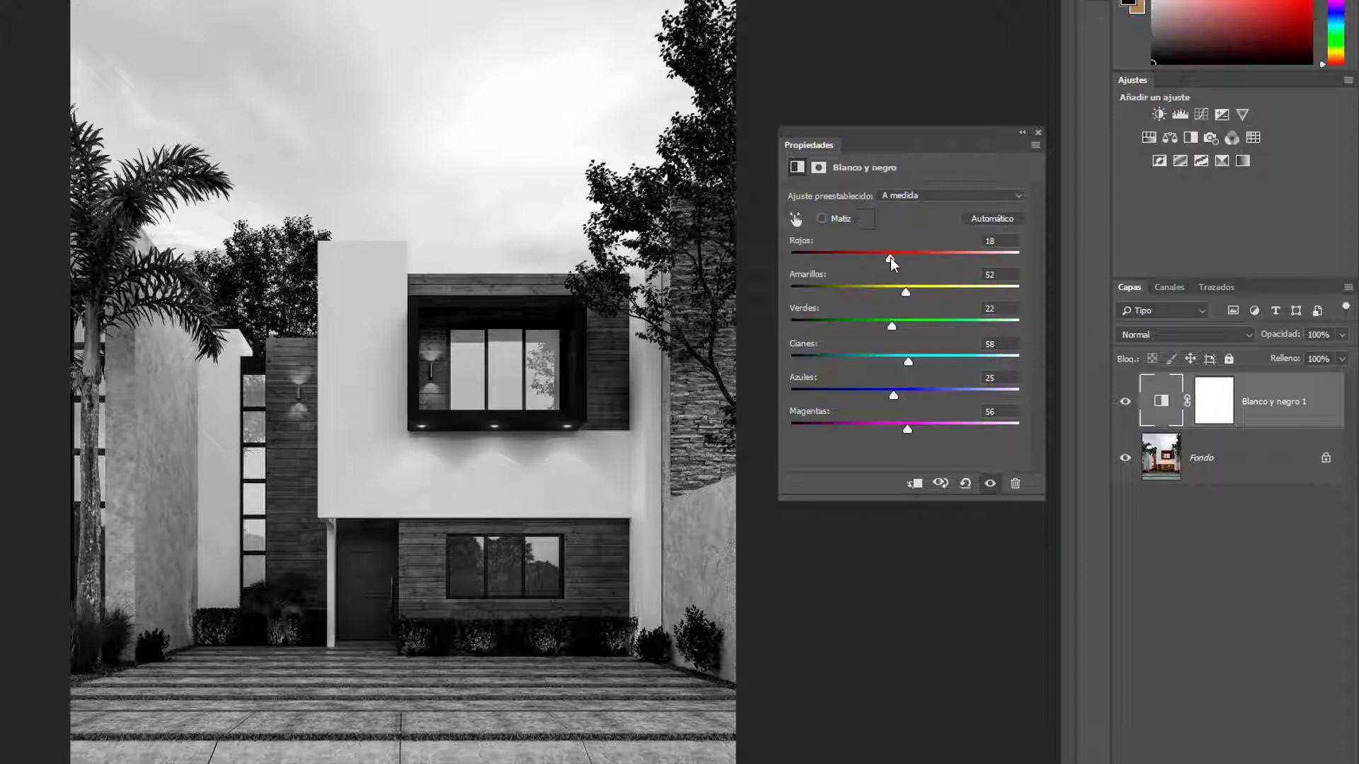
Drag the sliders to Rojos -3, Amarillos 23, Azules -14 and Magentas 192.
{"action": "left_click_drag", "start_coordinate": [892, 262], "coordinate": [981, 259]}
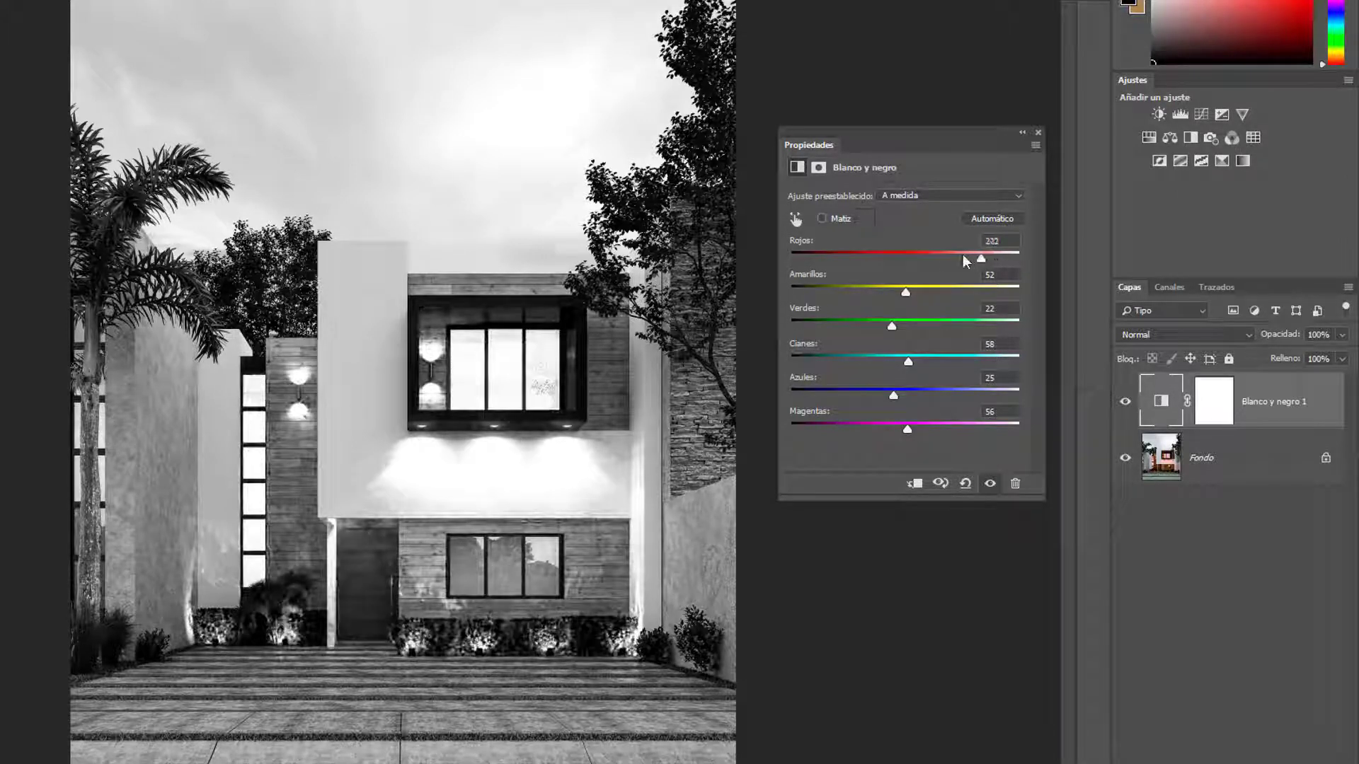
{"action": "left_click_drag", "start_coordinate": [963, 257], "coordinate": [882, 259]}
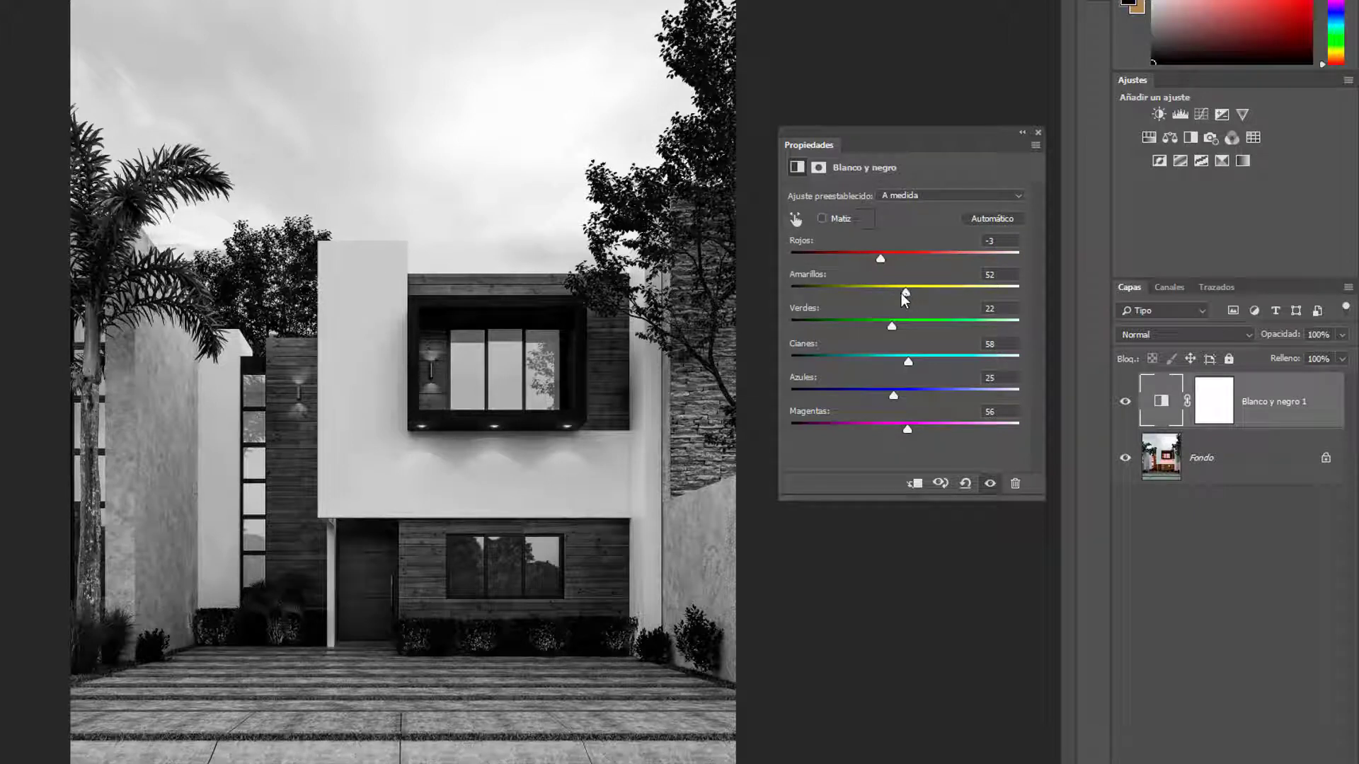
{"action": "mouse_move", "coordinate": [905, 292]}
{"action": "left_mouse_down"}
{"action": "mouse_move", "coordinate": [893, 292]}
{"action": "mouse_move", "coordinate": [939, 325]}
{"action": "mouse_move", "coordinate": [894, 329]}
{"action": "mouse_move", "coordinate": [906, 361]}
{"action": "mouse_move", "coordinate": [1004, 394]}
{"action": "mouse_move", "coordinate": [876, 396]}
{"action": "mouse_move", "coordinate": [860, 429]}
{"action": "mouse_move", "coordinate": [990, 429]}
{"action": "left_mouse_up"}
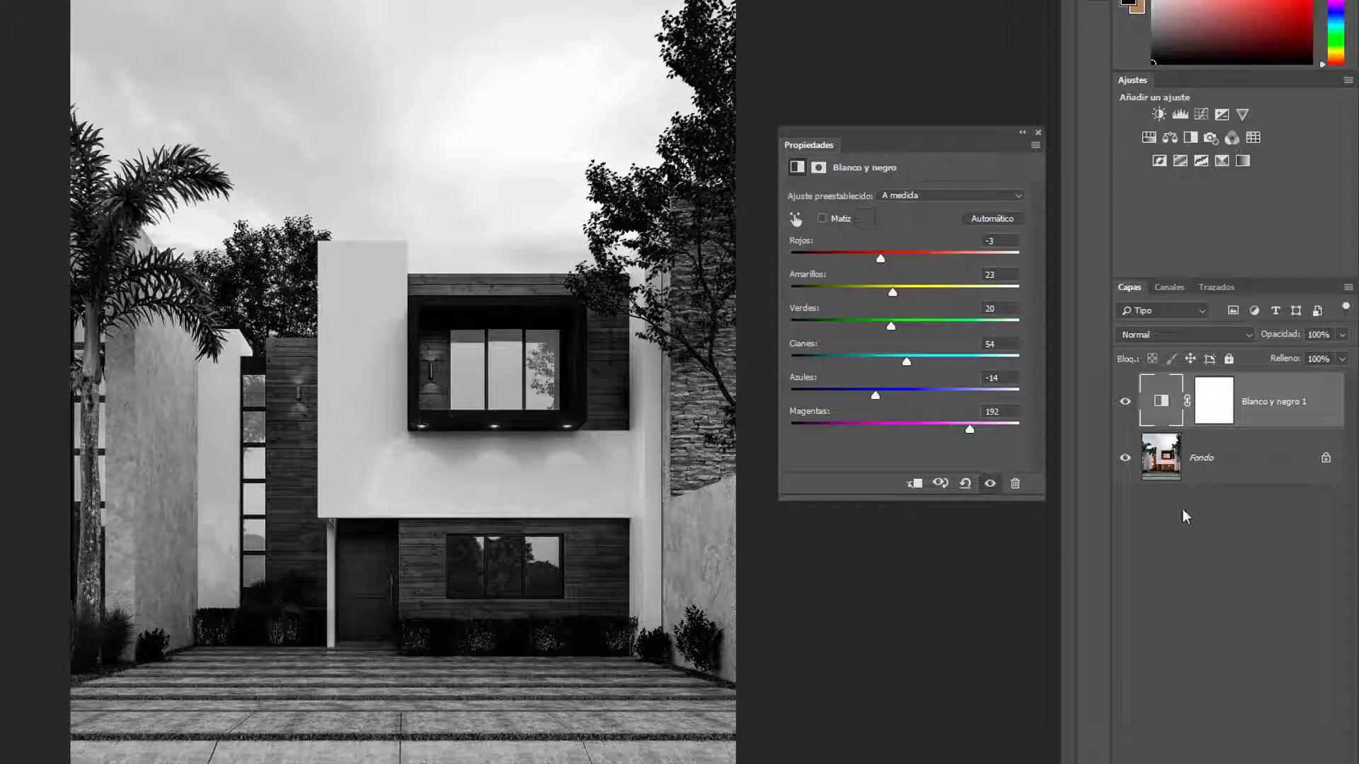
Toggle the Blanco y negro 1 layer off and on to compare, then reset to Automático.
{"action": "left_click", "coordinate": [1127, 404]}
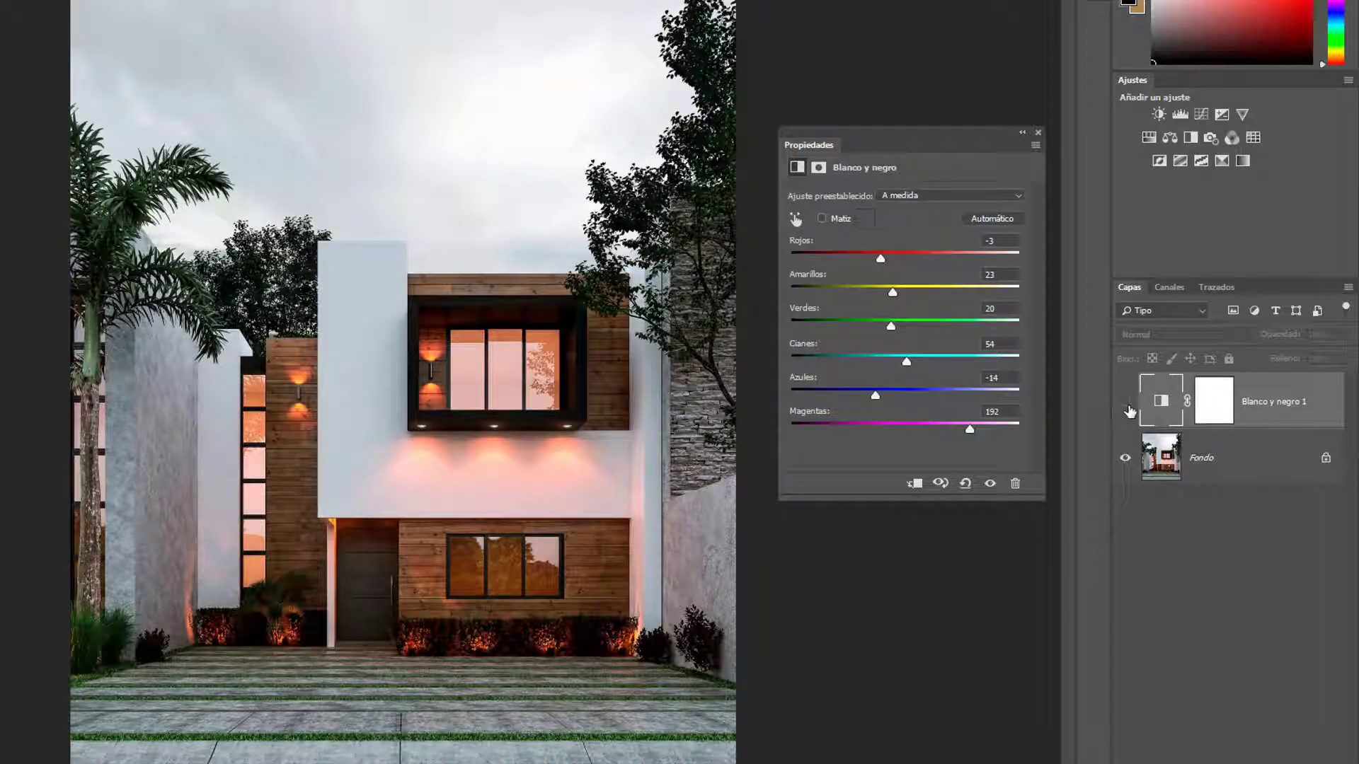
{"action": "left_click", "coordinate": [1126, 403]}
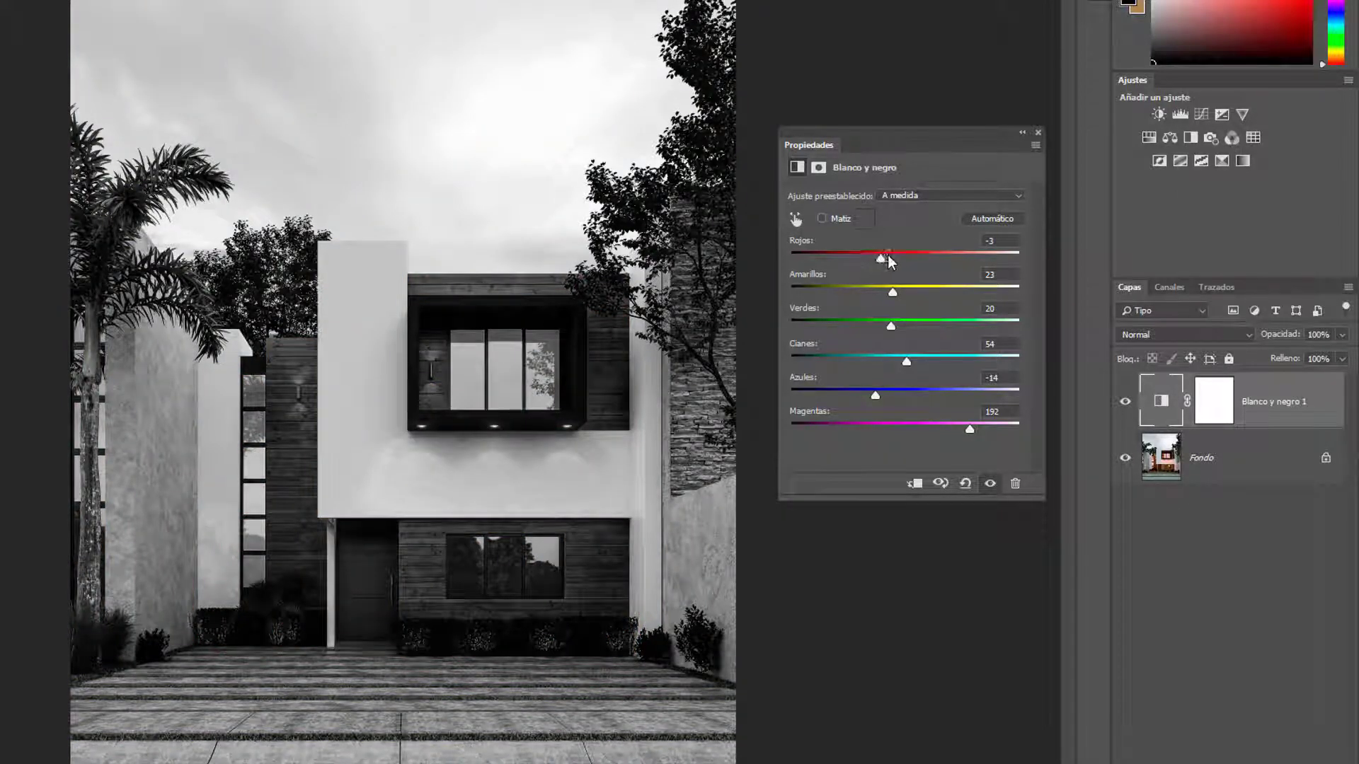
{"action": "mouse_move", "coordinate": [893, 291]}
{"action": "left_mouse_down"}
{"action": "mouse_move", "coordinate": [913, 292]}
{"action": "mouse_move", "coordinate": [888, 327]}
{"action": "left_mouse_up"}
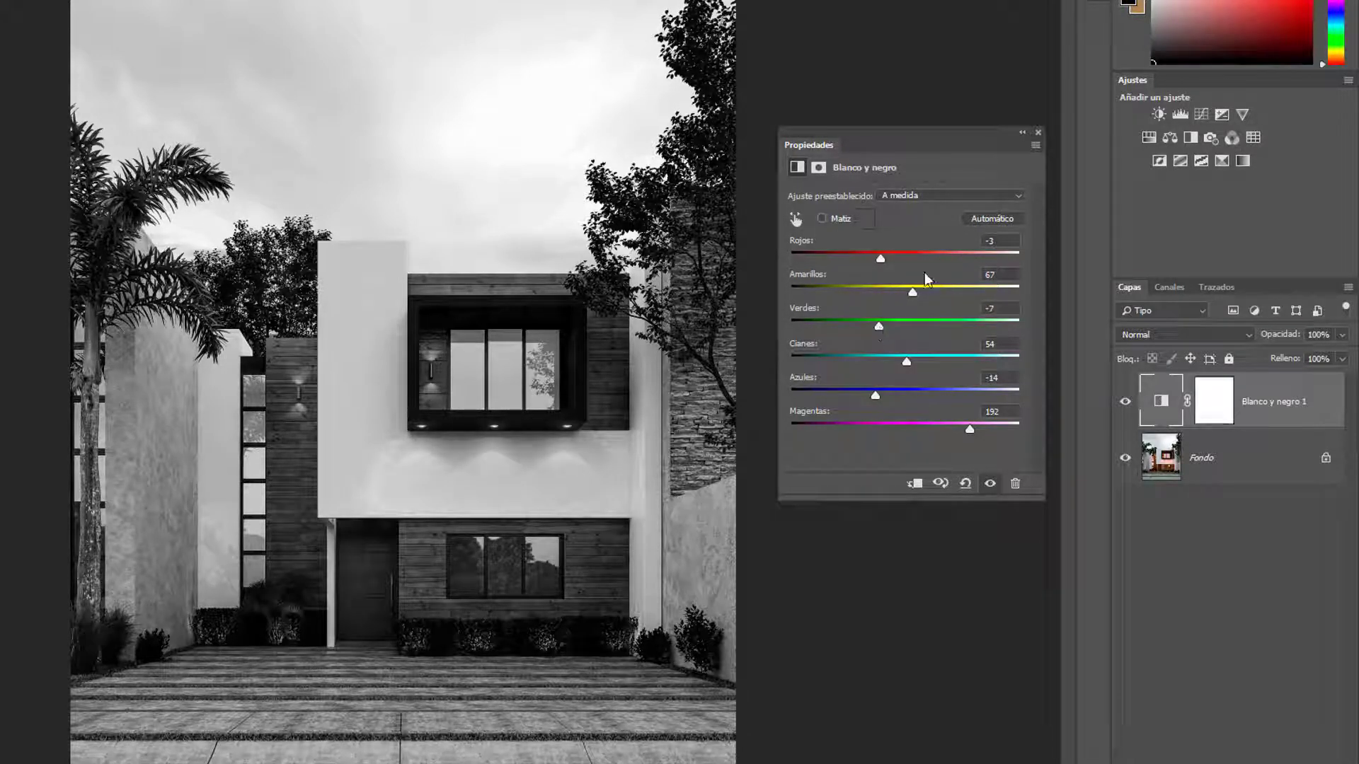
{"action": "left_click", "coordinate": [976, 218]}
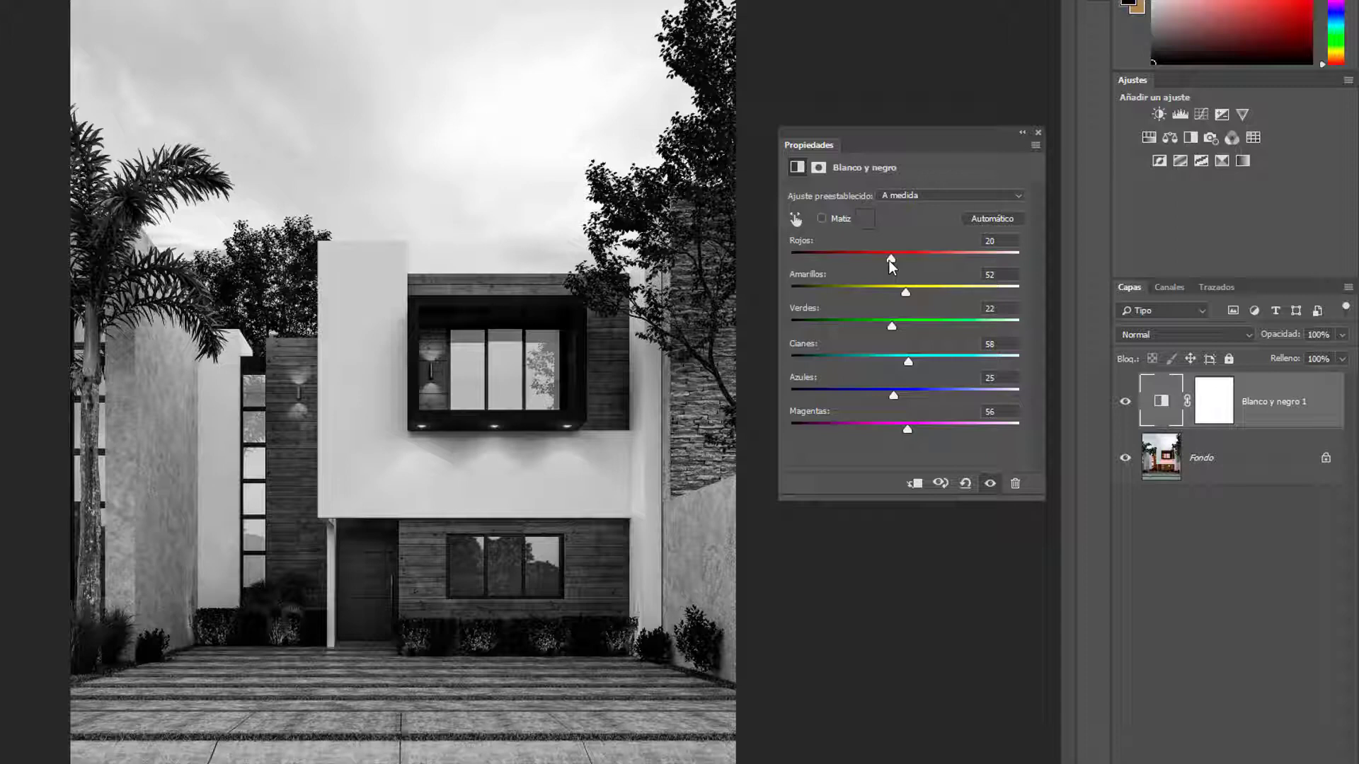
Experiment with the Rojos, Amarillos, Cianes, Azules and Magentas sliders, then restore the automatic mix.
{"action": "mouse_move", "coordinate": [891, 259]}
{"action": "left_mouse_down"}
{"action": "mouse_move", "coordinate": [905, 259]}
{"action": "mouse_move", "coordinate": [866, 259]}
{"action": "mouse_move", "coordinate": [924, 295]}
{"action": "mouse_move", "coordinate": [887, 329]}
{"action": "left_mouse_up"}
{"action": "left_click_drag", "start_coordinate": [907, 429], "coordinate": [968, 429]}
{"action": "left_click_drag", "start_coordinate": [894, 395], "coordinate": [980, 397]}
{"action": "mouse_move", "coordinate": [908, 362]}
{"action": "left_mouse_down"}
{"action": "mouse_move", "coordinate": [960, 362]}
{"action": "mouse_move", "coordinate": [834, 362]}
{"action": "left_mouse_up"}
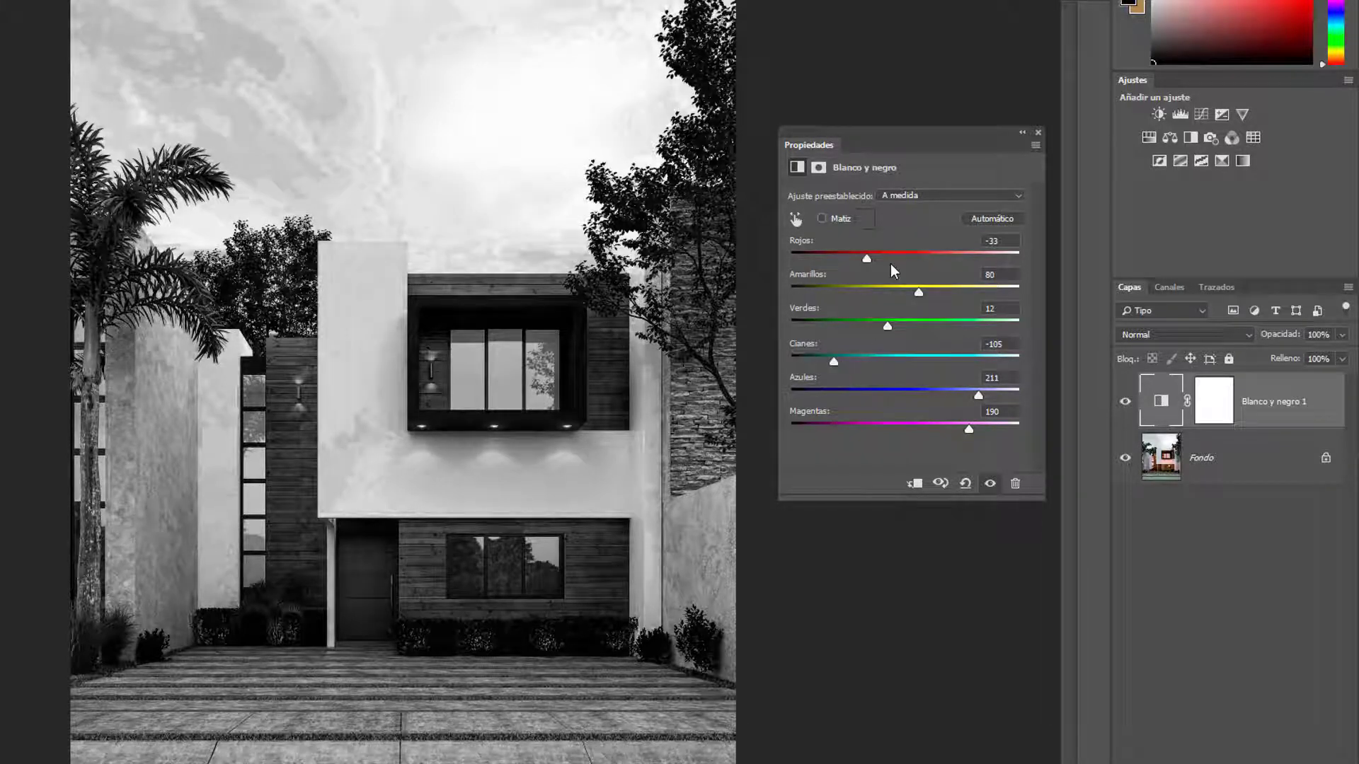
{"action": "mouse_move", "coordinate": [918, 292]}
{"action": "left_mouse_down"}
{"action": "mouse_move", "coordinate": [882, 291]}
{"action": "mouse_move", "coordinate": [967, 259]}
{"action": "left_mouse_up"}
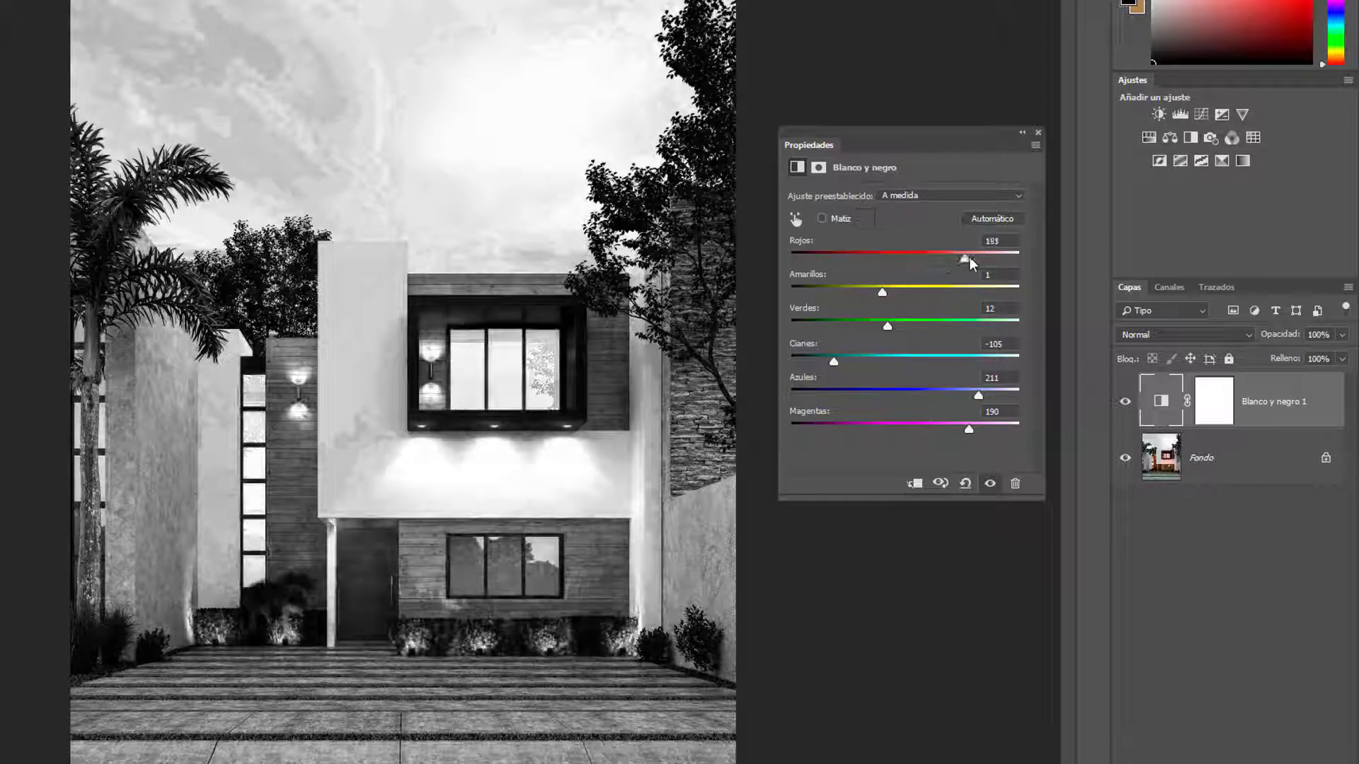
{"action": "left_click", "coordinate": [992, 218]}
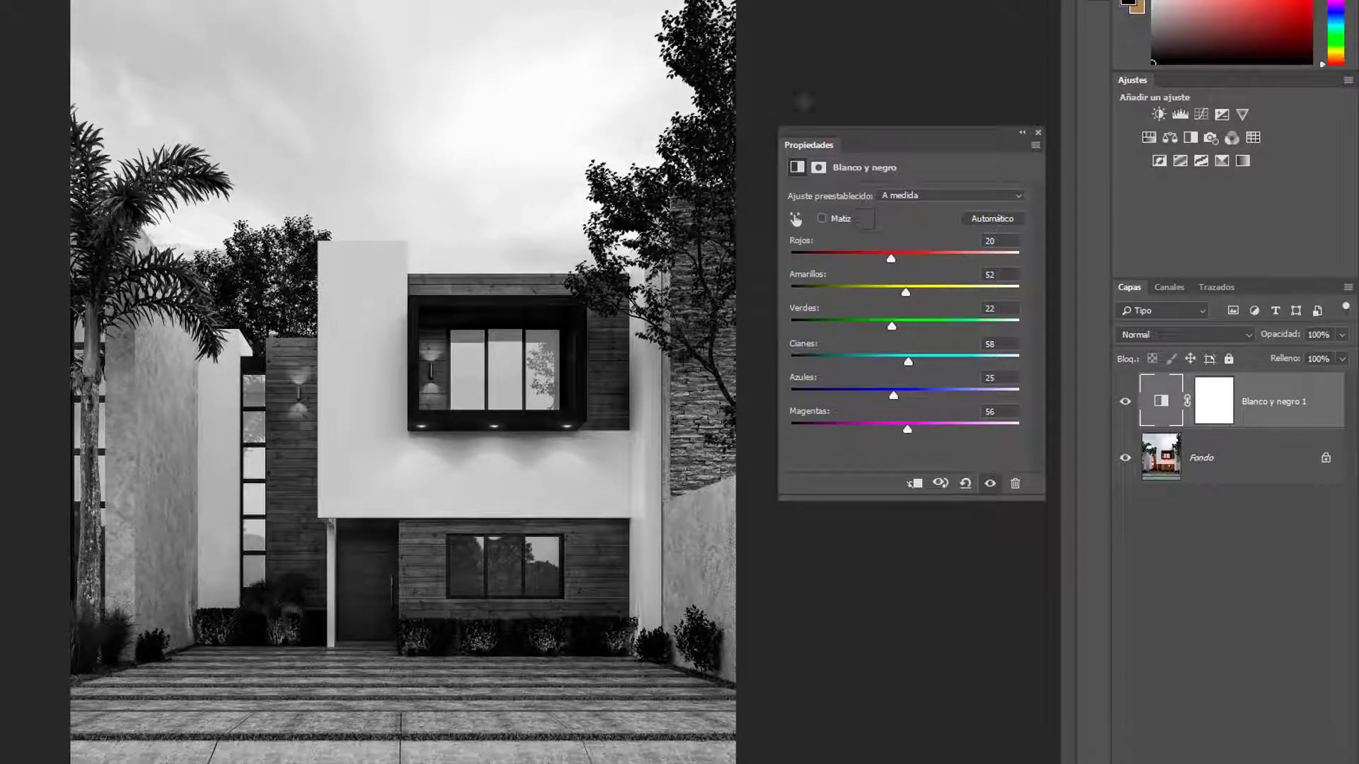
{"action": "left_click_drag", "start_coordinate": [860, 128], "coordinate": [868, 110]}
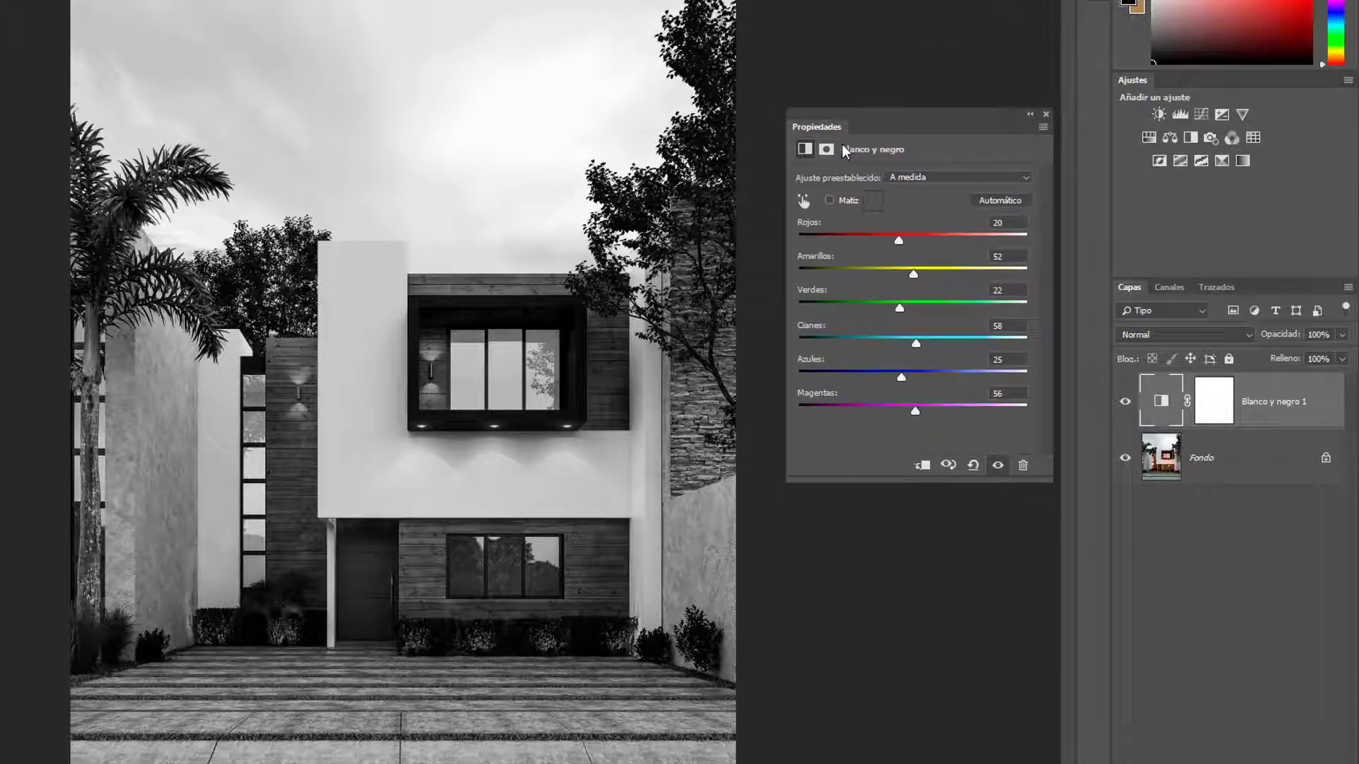
Drag on the lamps and walls with the on-image hand to set Rojos 96, Amarillos 8.
{"action": "left_click", "coordinate": [801, 202]}
{"action": "mouse_move", "coordinate": [251, 292]}
{"action": "left_mouse_down"}
{"action": "mouse_move", "coordinate": [232, 295]}
{"action": "mouse_move", "coordinate": [479, 288]}
{"action": "mouse_move", "coordinate": [410, 290]}
{"action": "left_mouse_up"}
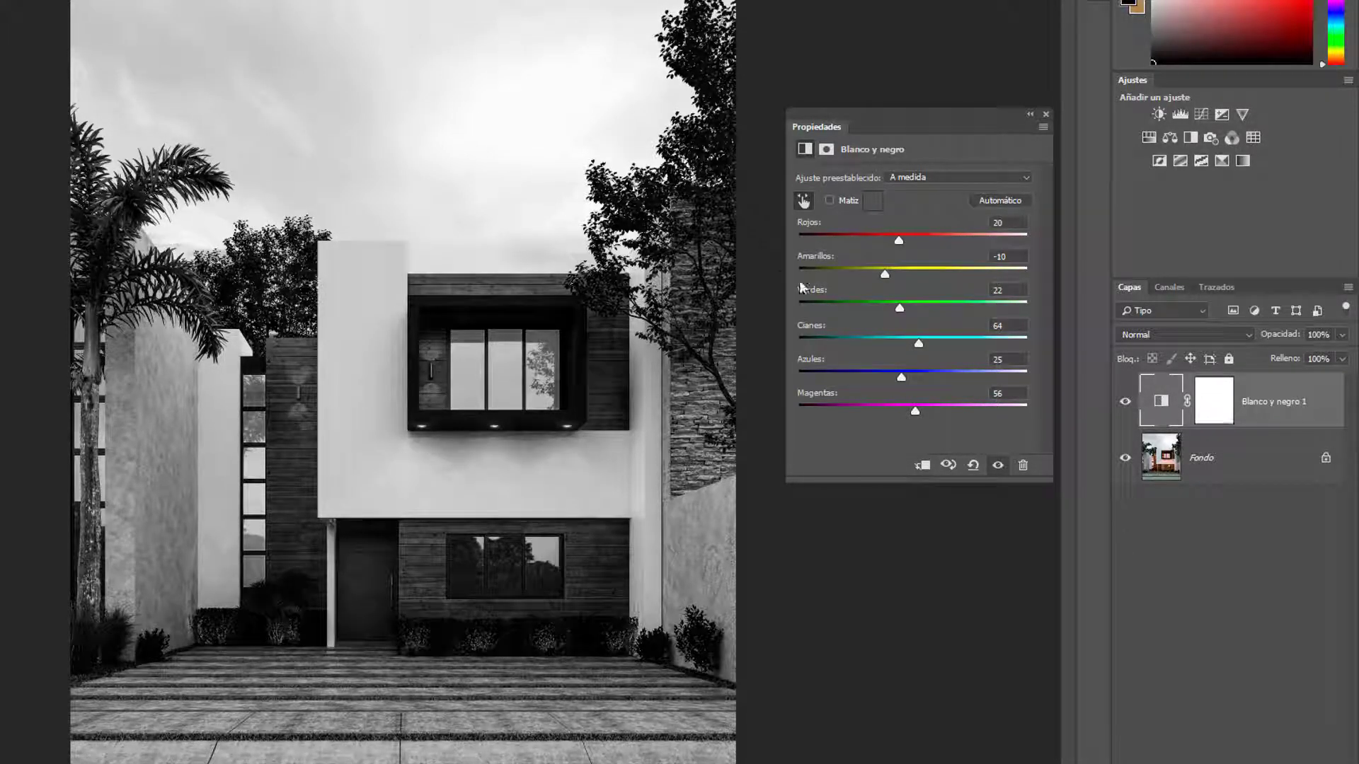
{"action": "mouse_move", "coordinate": [525, 274]}
{"action": "left_mouse_down"}
{"action": "mouse_move", "coordinate": [511, 287]}
{"action": "mouse_move", "coordinate": [535, 322]}
{"action": "mouse_move", "coordinate": [519, 318]}
{"action": "left_mouse_up"}
{"action": "scroll", "coordinate": [518, 316], "scroll_direction": "up", "scroll_amount": 1}
{"action": "scroll", "coordinate": [518, 317], "scroll_direction": "up", "scroll_amount": 1}
{"action": "scroll", "coordinate": [510, 304], "scroll_direction": "up", "scroll_amount": 1}
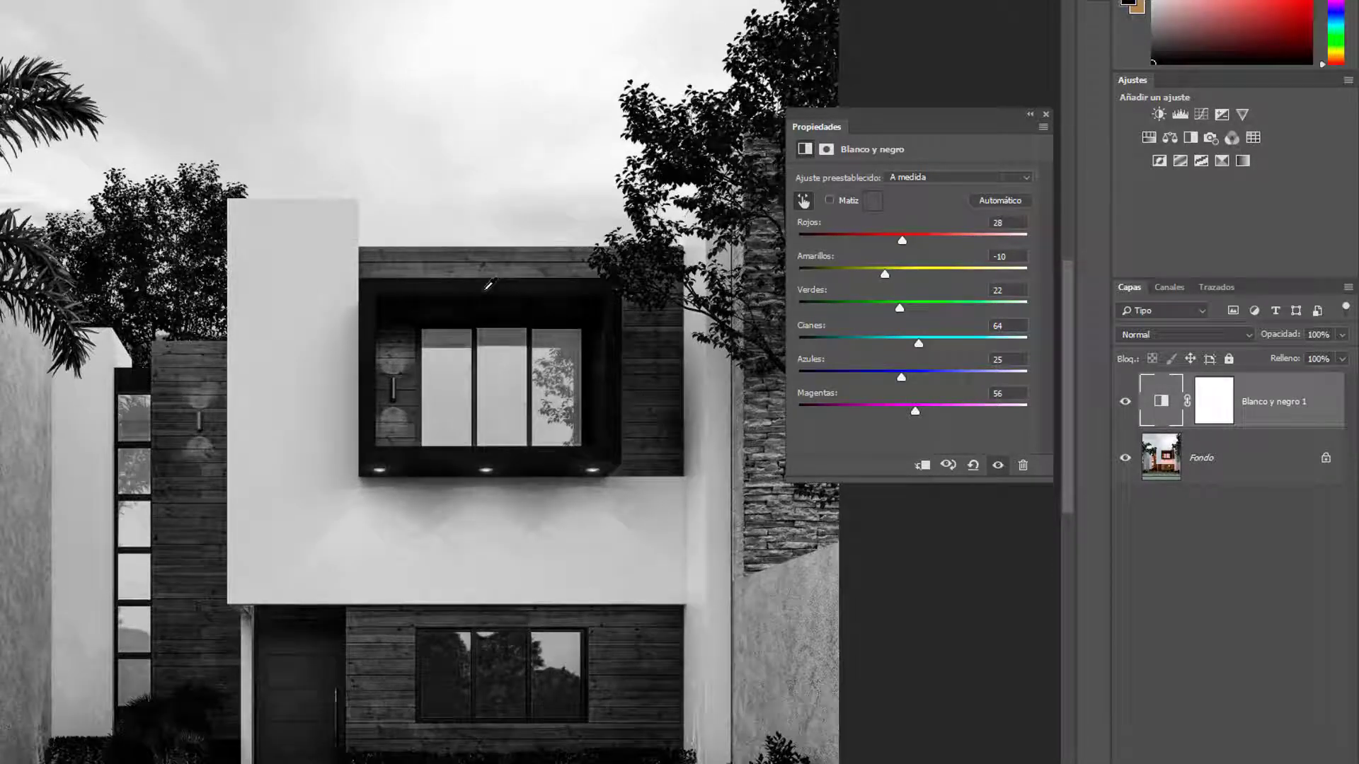
{"action": "mouse_move", "coordinate": [496, 297]}
{"action": "left_mouse_down"}
{"action": "mouse_move", "coordinate": [573, 304]}
{"action": "mouse_move", "coordinate": [519, 316]}
{"action": "mouse_move", "coordinate": [530, 305]}
{"action": "left_mouse_up"}
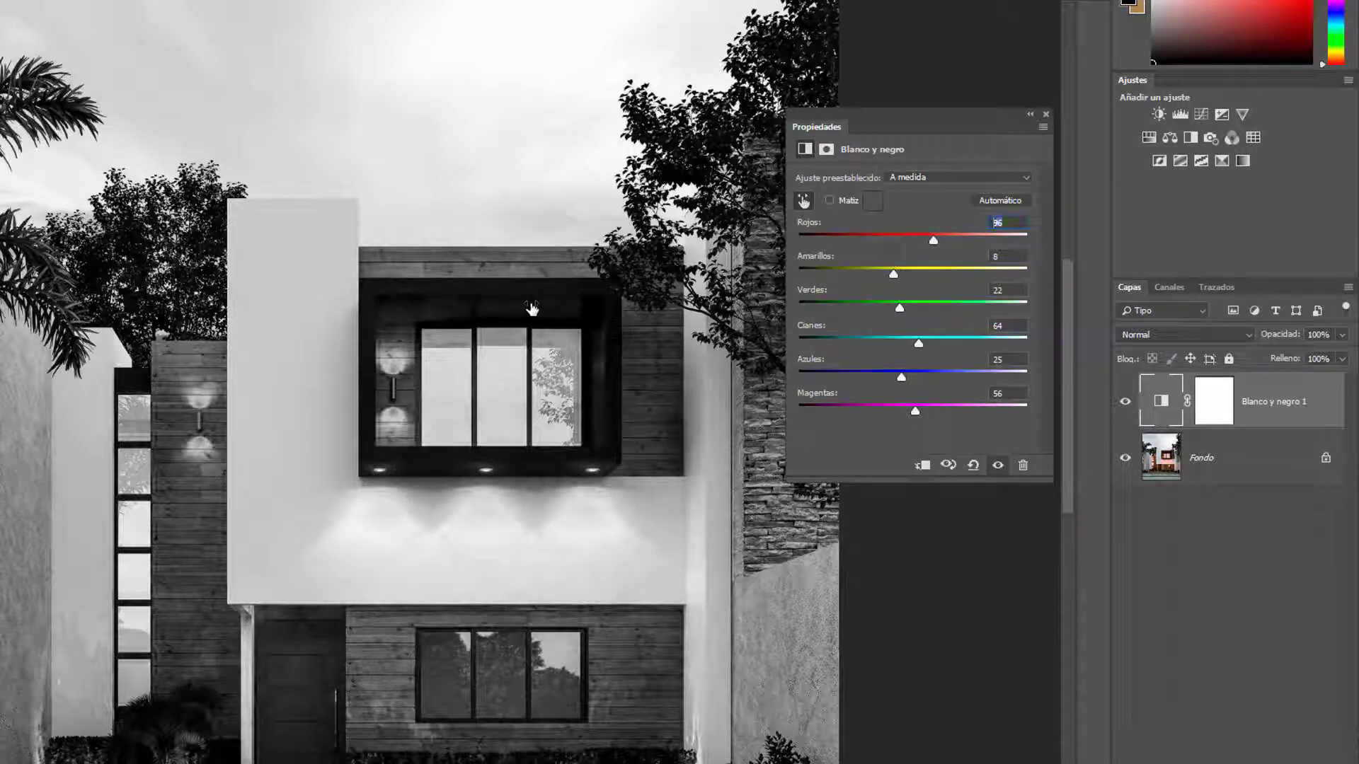
{"action": "scroll", "coordinate": [466, 242], "scroll_direction": "down", "scroll_amount": 1}
{"action": "scroll", "coordinate": [466, 241], "scroll_direction": "down", "scroll_amount": 2}
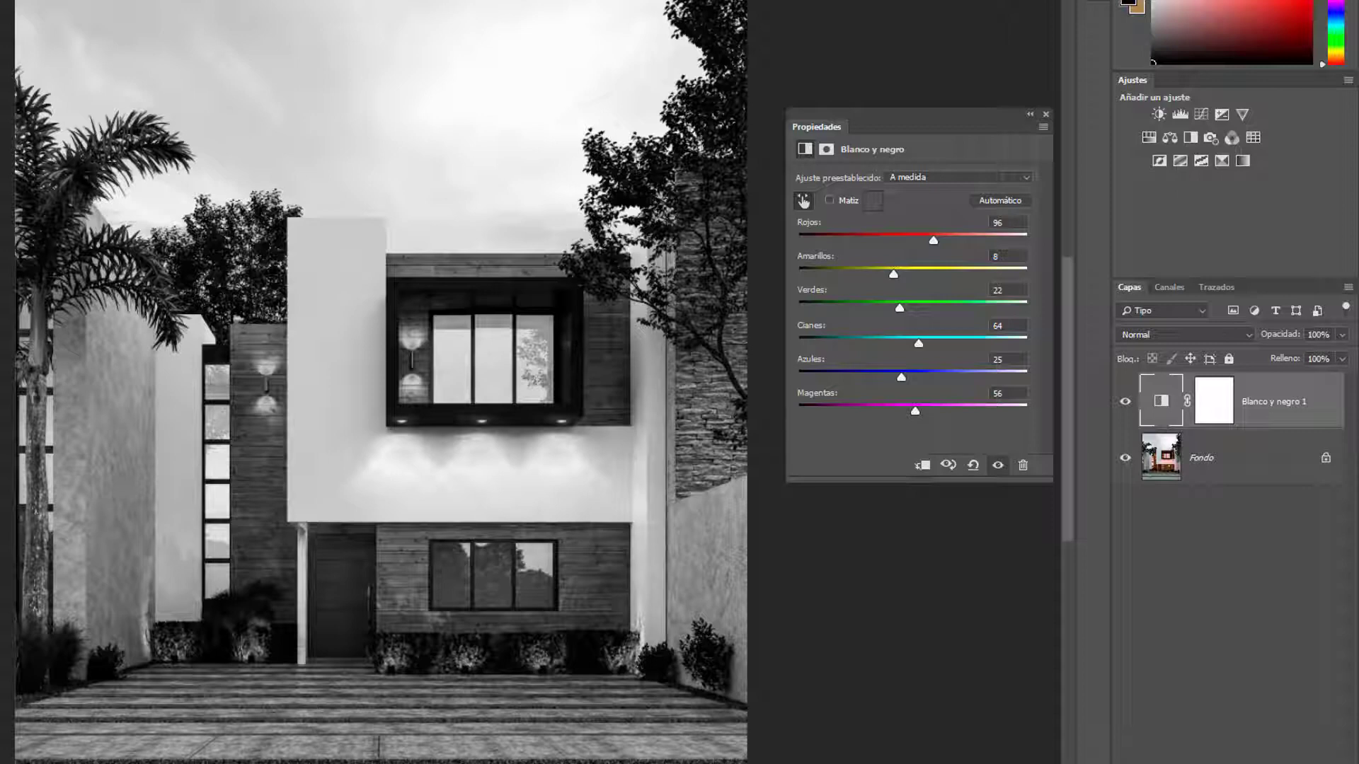
Darken sky and walls with the on-image hand: Cianes -74, Amarillos -45, Azules -5, Magentas 143.
{"action": "left_click_drag", "start_coordinate": [934, 236], "coordinate": [923, 238]}
{"action": "left_click", "coordinate": [1126, 402]}
{"action": "mouse_move", "coordinate": [101, 666]}
{"action": "left_mouse_down"}
{"action": "mouse_move", "coordinate": [80, 676]}
{"action": "mouse_move", "coordinate": [177, 673]}
{"action": "left_mouse_up"}
{"action": "left_click_drag", "start_coordinate": [227, 605], "coordinate": [272, 616]}
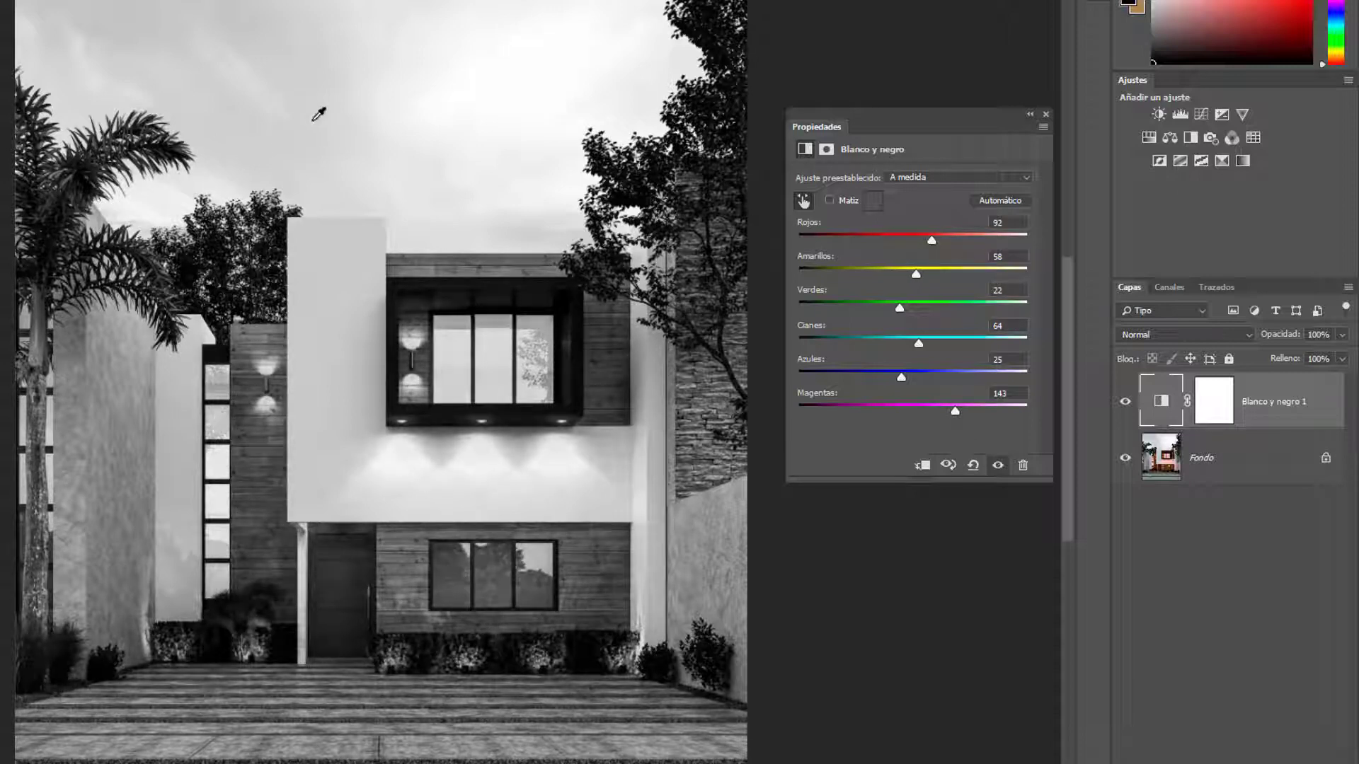
{"action": "left_click_drag", "start_coordinate": [316, 112], "coordinate": [248, 134]}
{"action": "mouse_move", "coordinate": [500, 53]}
{"action": "left_mouse_down"}
{"action": "mouse_move", "coordinate": [406, 73]}
{"action": "mouse_move", "coordinate": [430, 75]}
{"action": "left_mouse_up"}
{"action": "left_click_drag", "start_coordinate": [258, 31], "coordinate": [227, 46]}
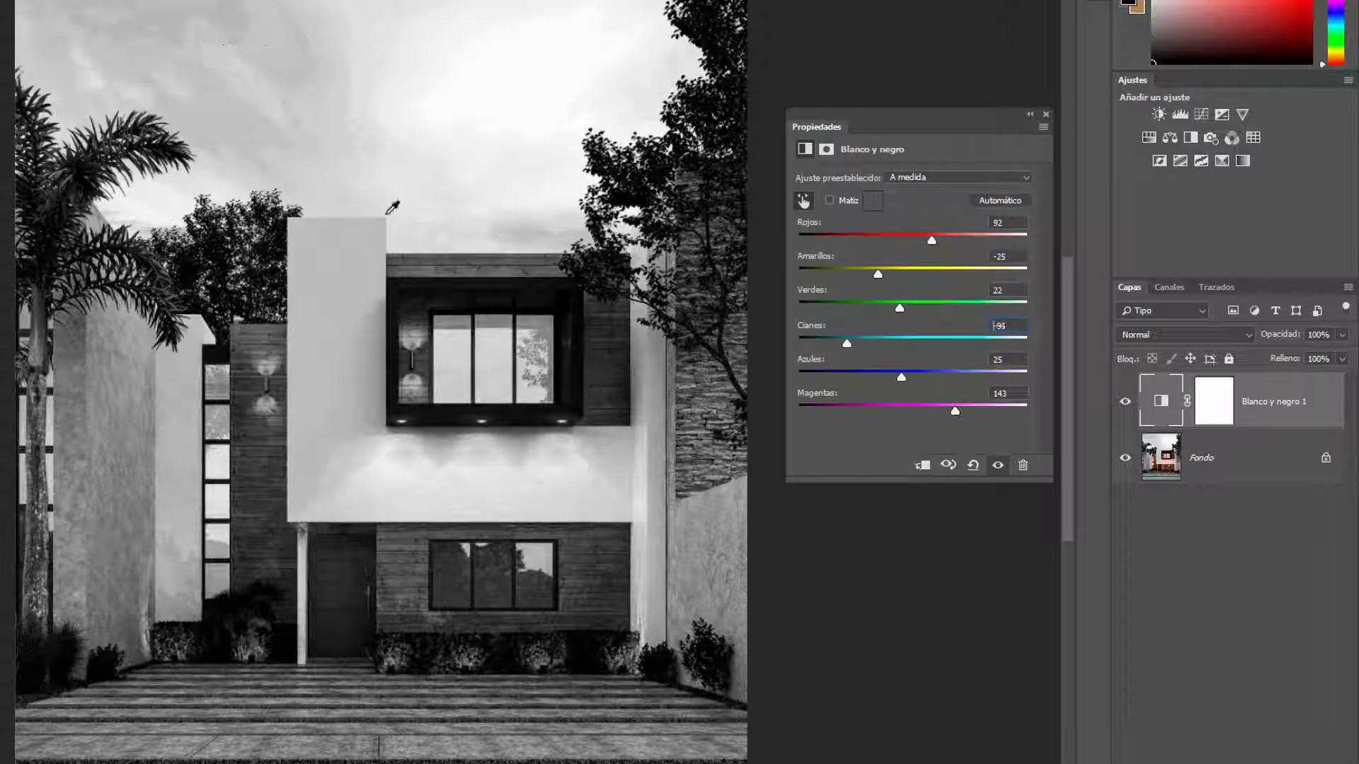
{"action": "left_click_drag", "start_coordinate": [683, 381], "coordinate": [681, 407]}
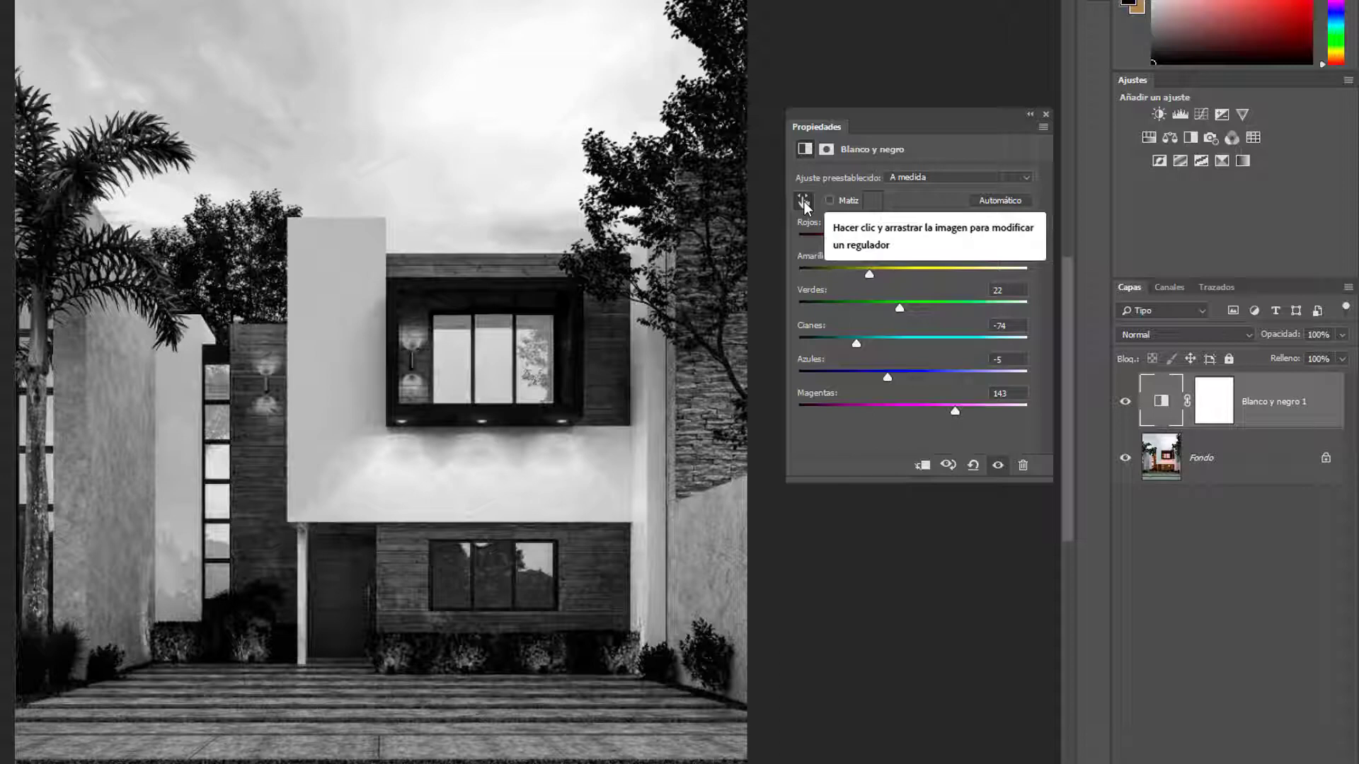
Rebalance with the on-image hand to Rojos 96, Amarillos -89, Verdes 46, and zoom out.
{"action": "left_click", "coordinate": [804, 203]}
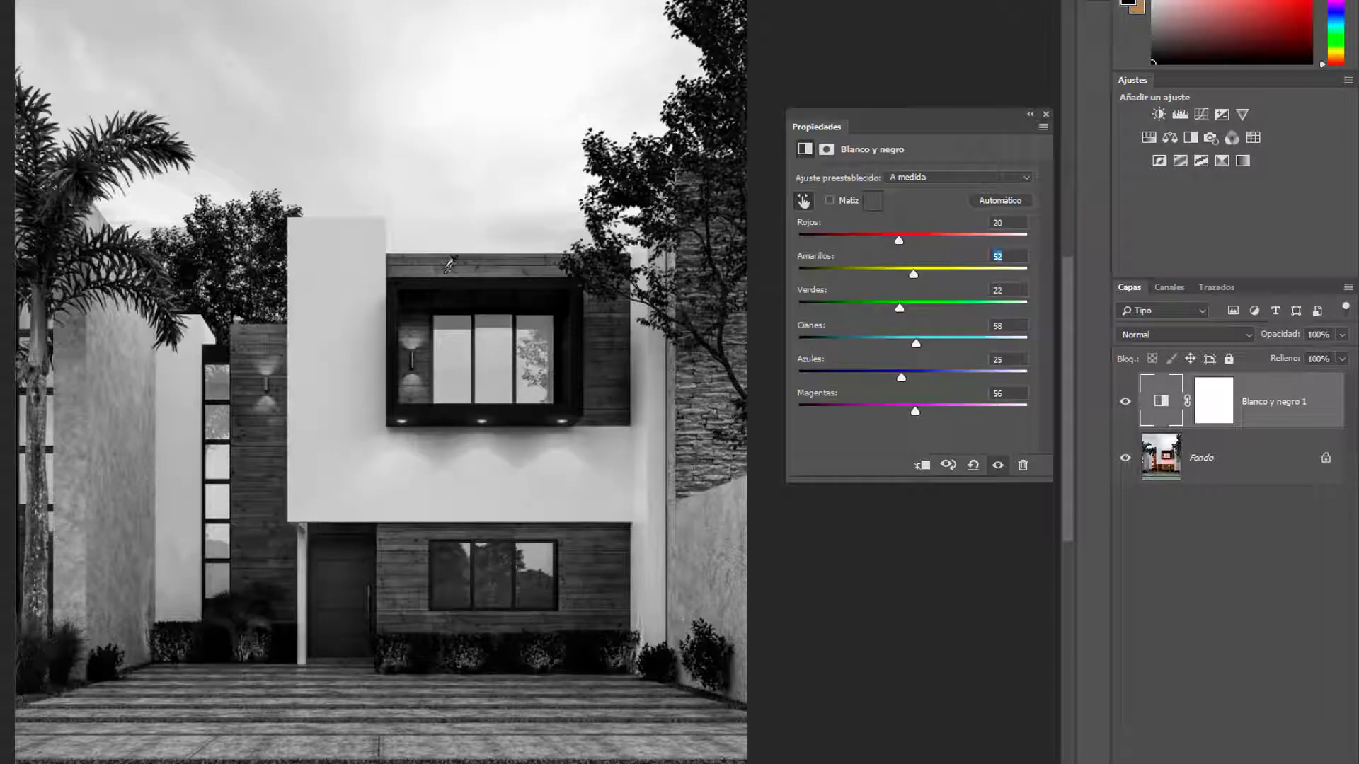
{"action": "left_click_drag", "start_coordinate": [448, 264], "coordinate": [474, 267]}
{"action": "mouse_move", "coordinate": [503, 266]}
{"action": "left_mouse_down"}
{"action": "mouse_move", "coordinate": [521, 268]}
{"action": "mouse_move", "coordinate": [347, 274]}
{"action": "left_mouse_up"}
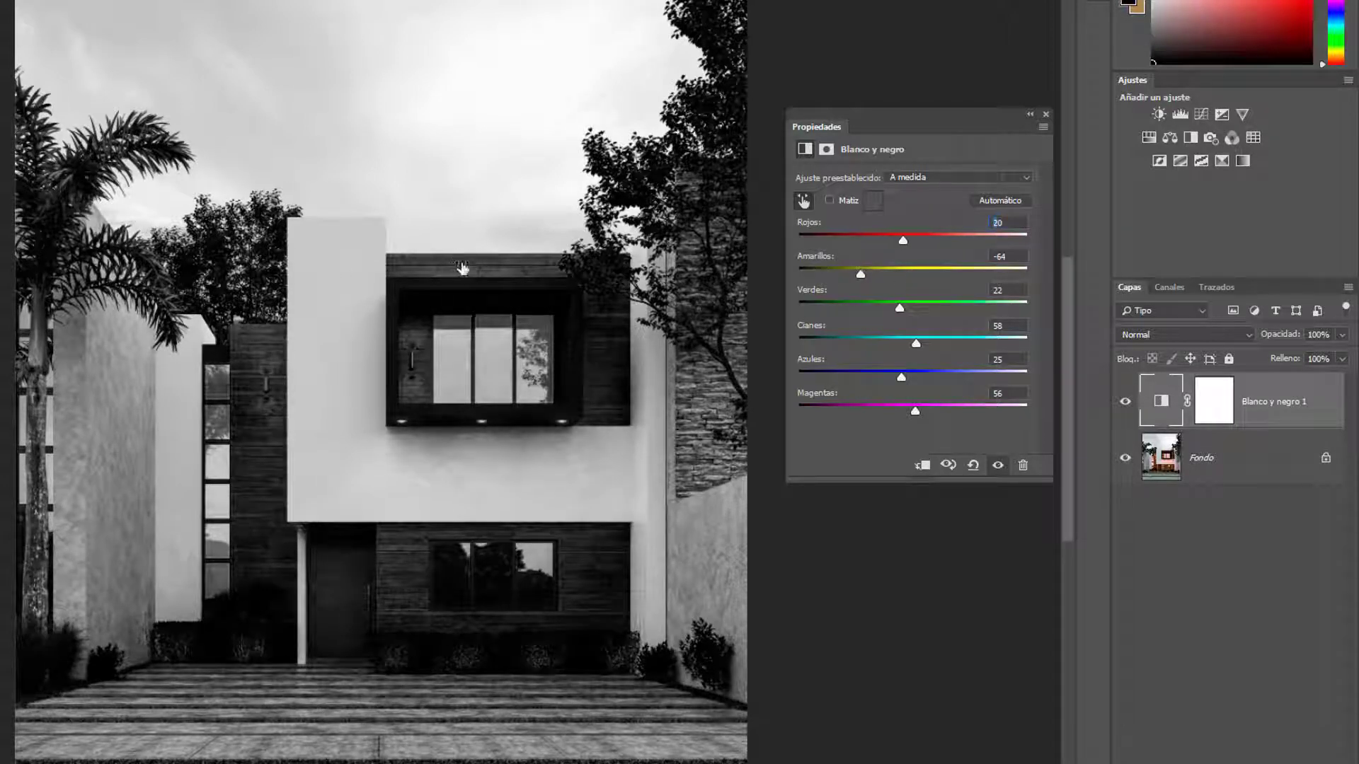
{"action": "mouse_move", "coordinate": [461, 269]}
{"action": "left_mouse_down"}
{"action": "mouse_move", "coordinate": [540, 264]}
{"action": "mouse_move", "coordinate": [471, 268]}
{"action": "left_mouse_up"}
{"action": "mouse_move", "coordinate": [576, 307]}
{"action": "left_mouse_down"}
{"action": "mouse_move", "coordinate": [486, 306]}
{"action": "mouse_move", "coordinate": [600, 296]}
{"action": "left_mouse_up"}
{"action": "mouse_move", "coordinate": [503, 284]}
{"action": "left_mouse_down"}
{"action": "mouse_move", "coordinate": [546, 293]}
{"action": "mouse_move", "coordinate": [463, 273]}
{"action": "left_mouse_up"}
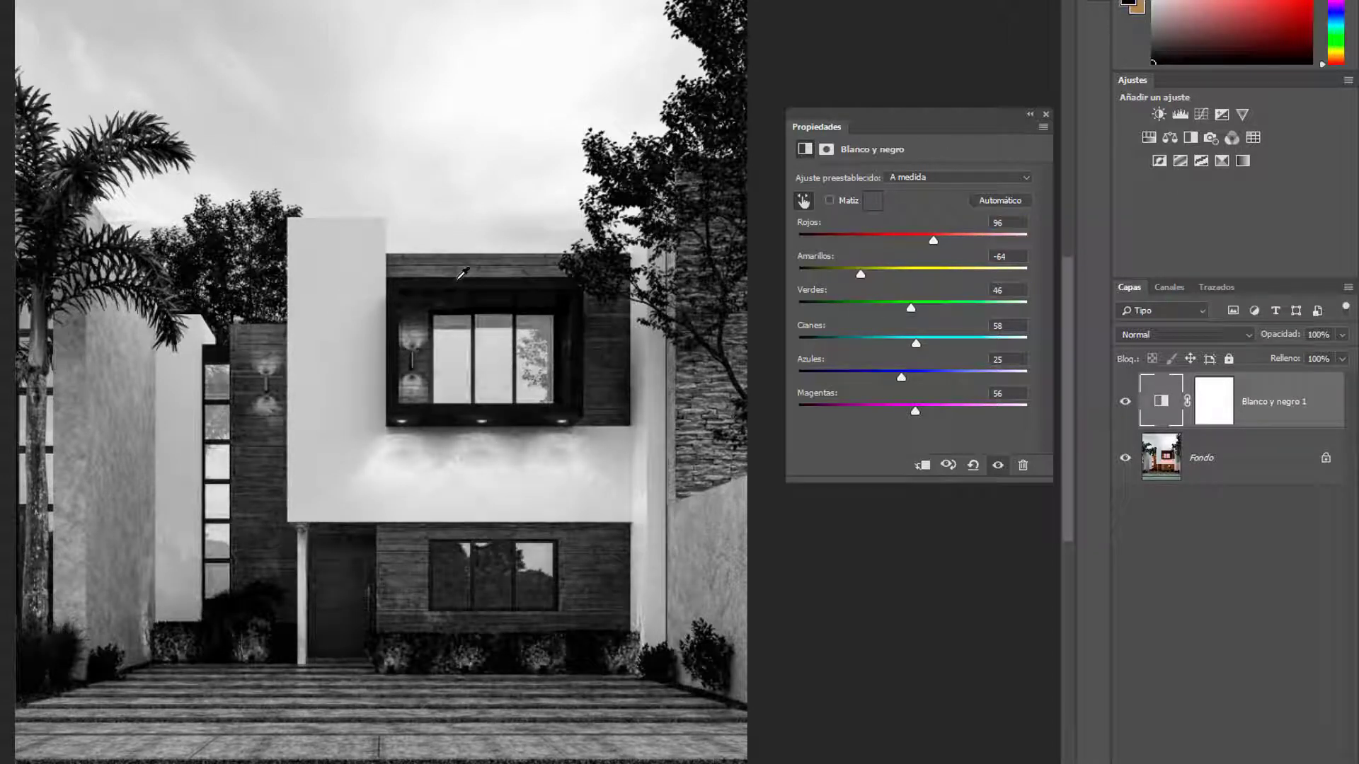
{"action": "left_click_drag", "start_coordinate": [255, 236], "coordinate": [246, 252]}
{"action": "key", "text": "ctrl+minus"}
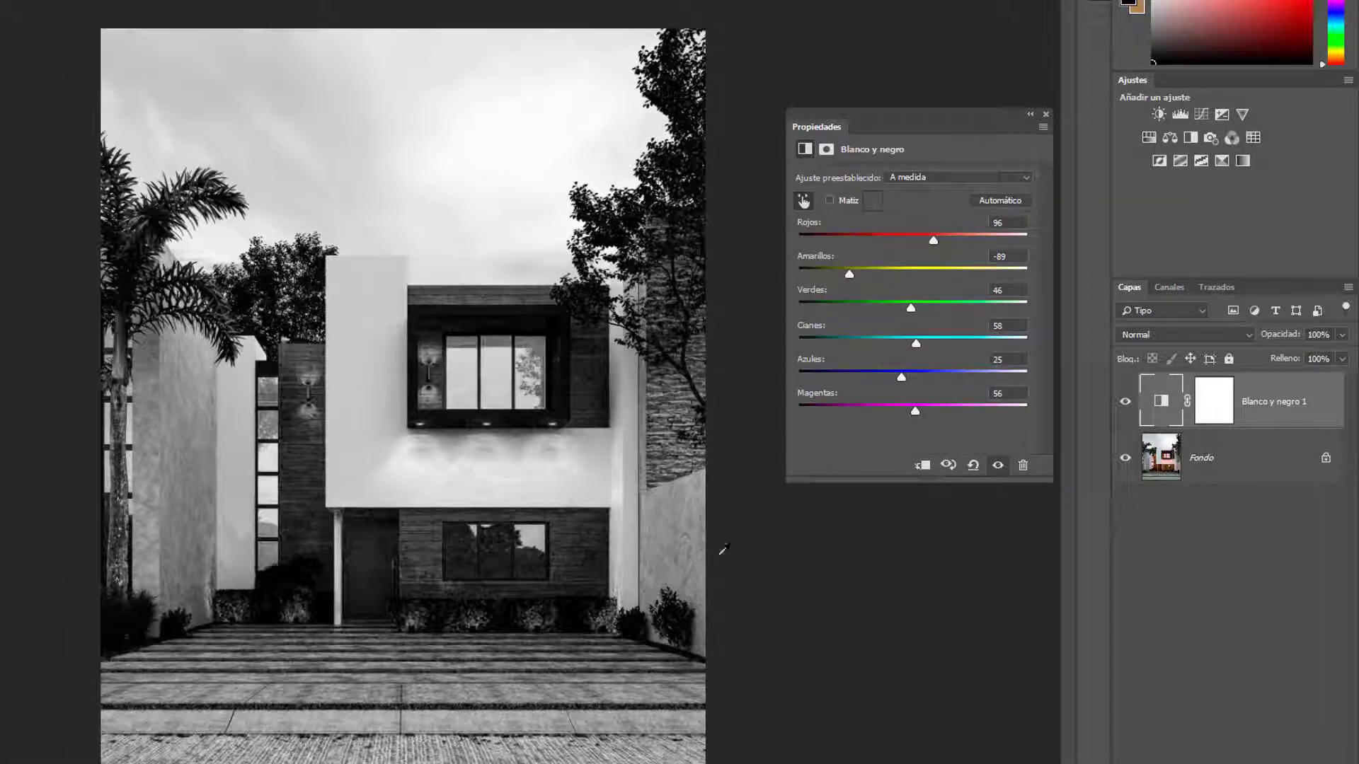
{"action": "key", "text": "ctrl+minus"}
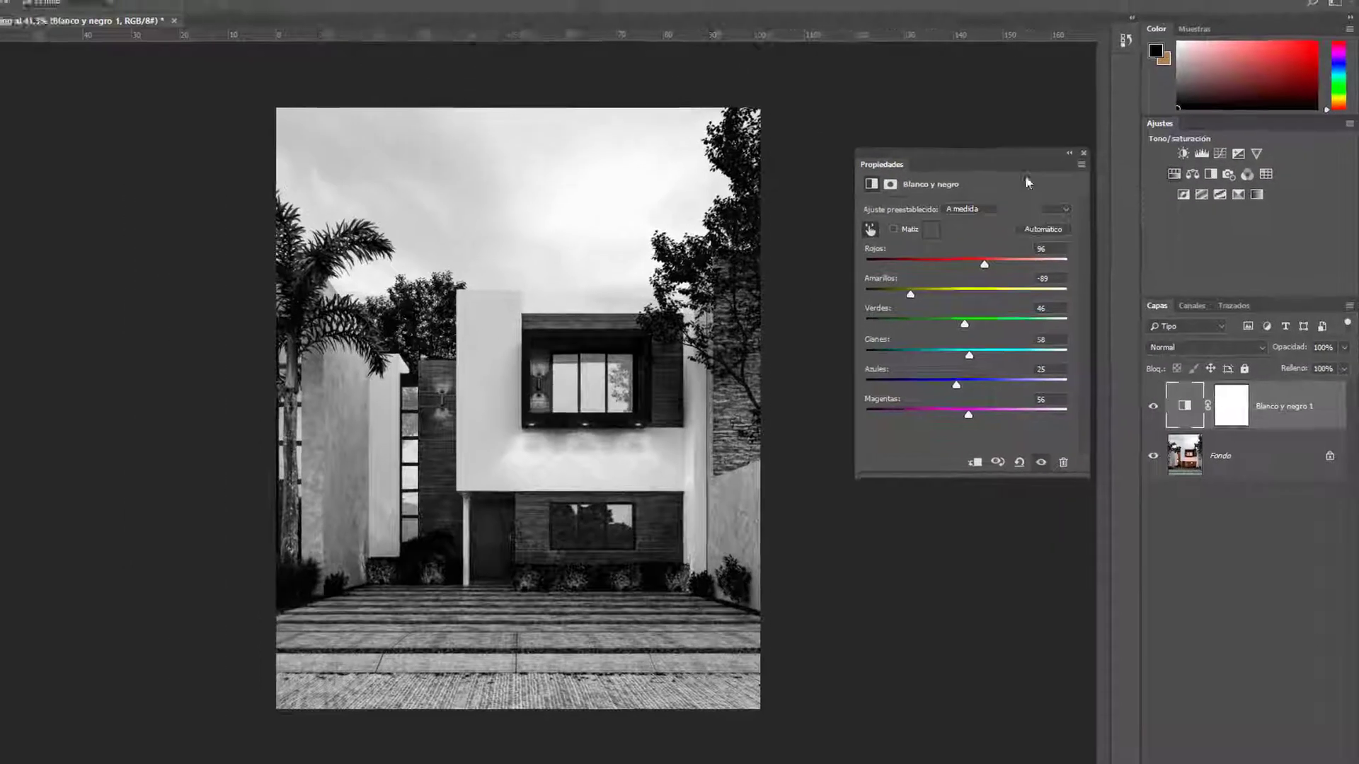
{"action": "left_click", "coordinate": [122, 8]}
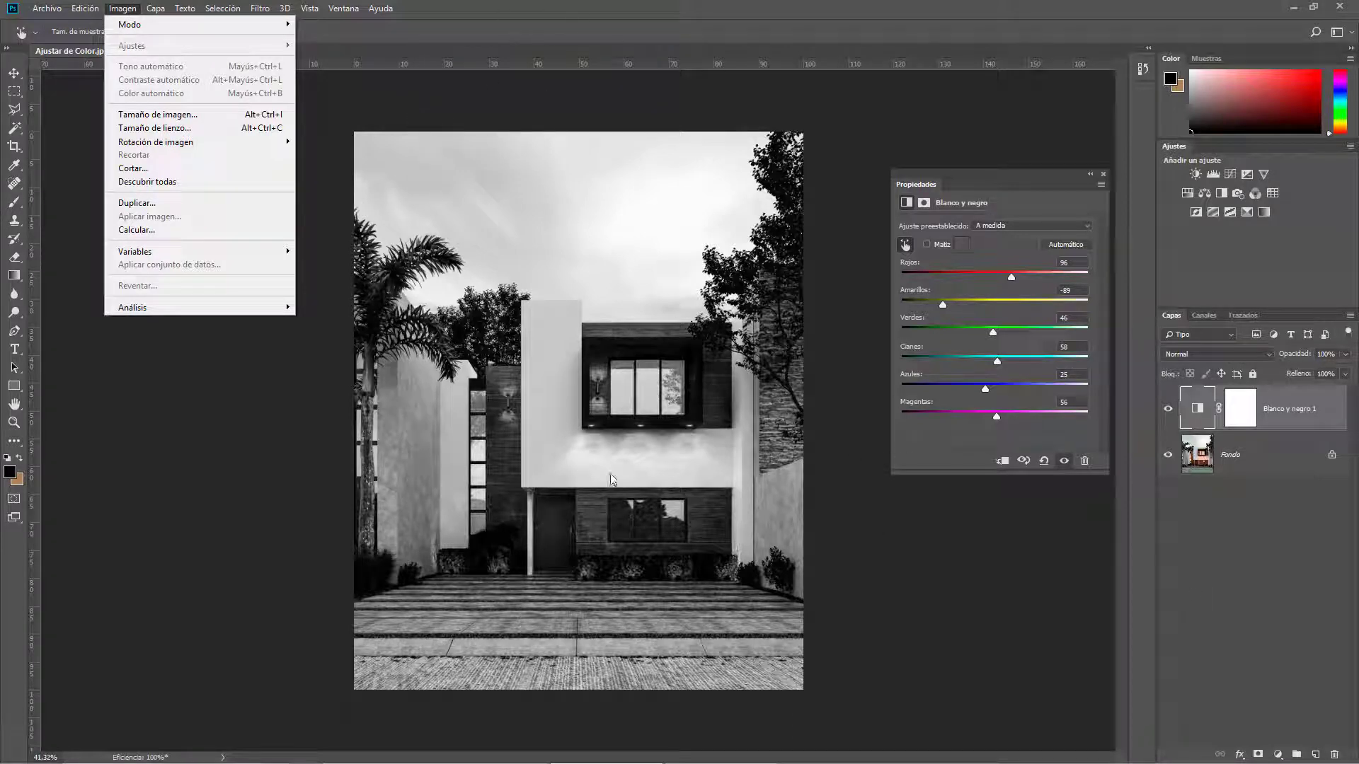
{"action": "left_click", "coordinate": [1207, 549]}
{"action": "key", "text": "m"}
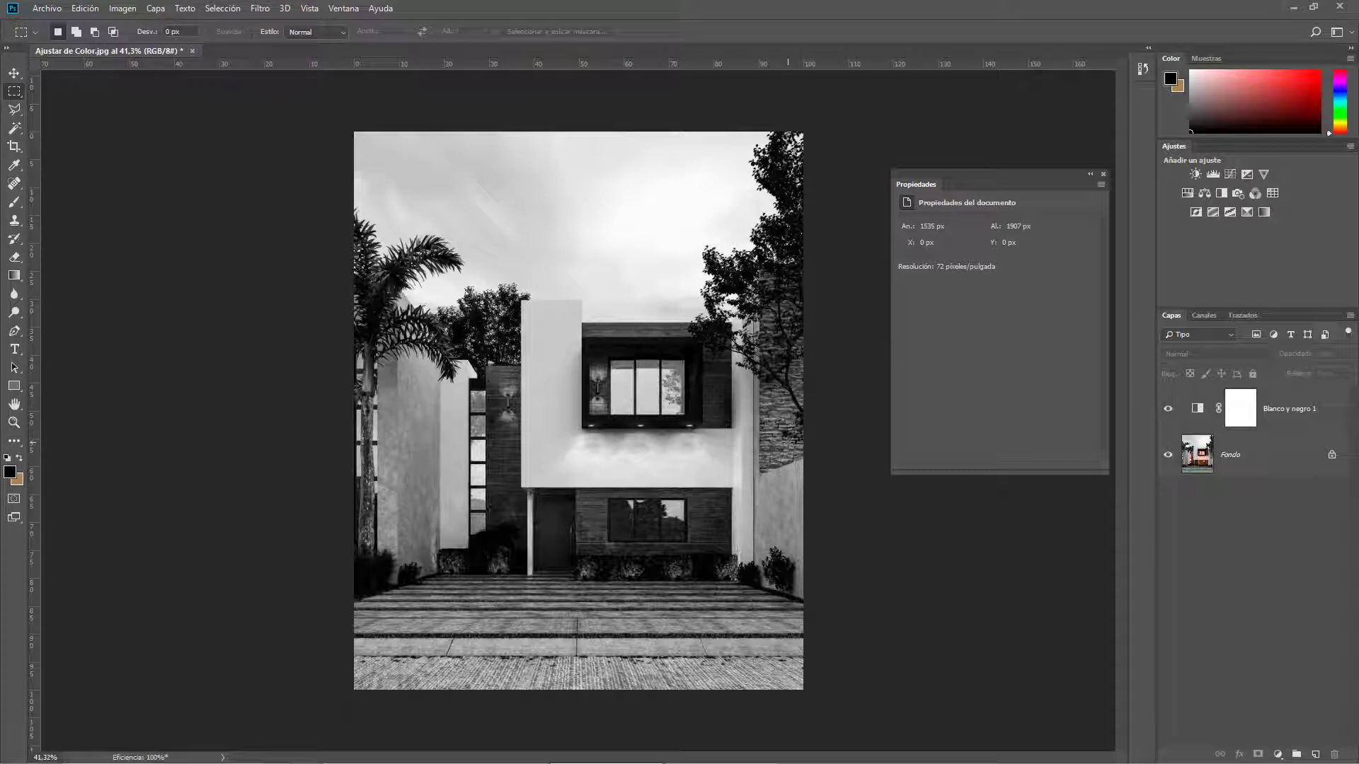
{"action": "left_click", "coordinate": [1288, 409]}
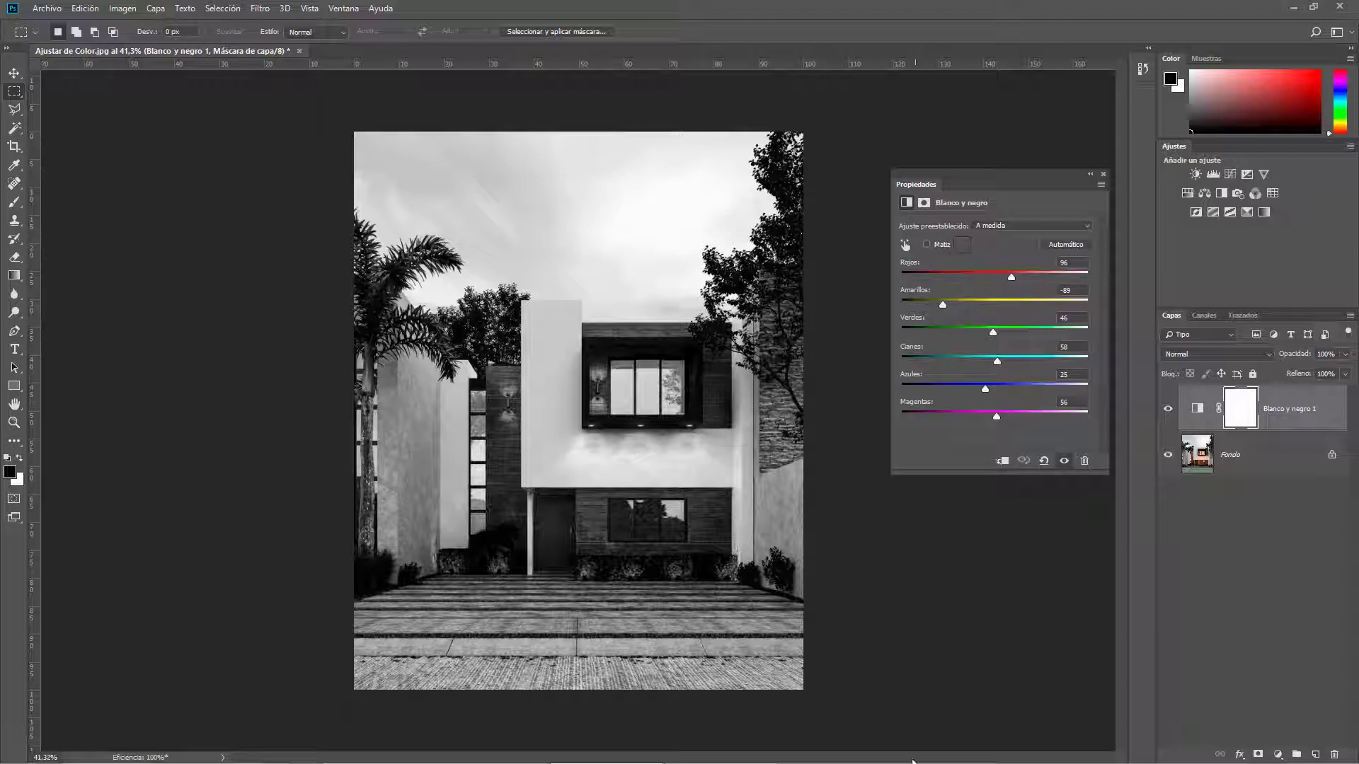
{"action": "left_click", "coordinate": [927, 244]}
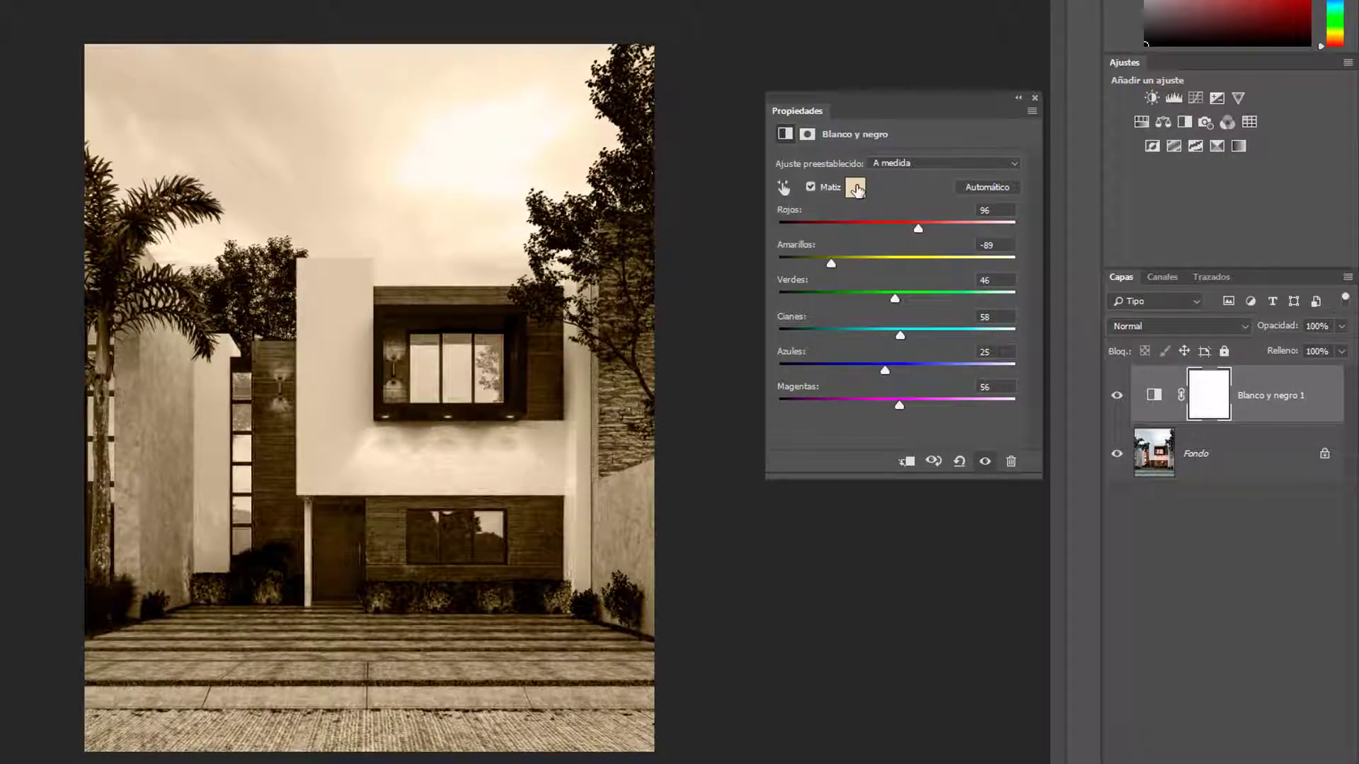
{"action": "left_click", "coordinate": [856, 188]}
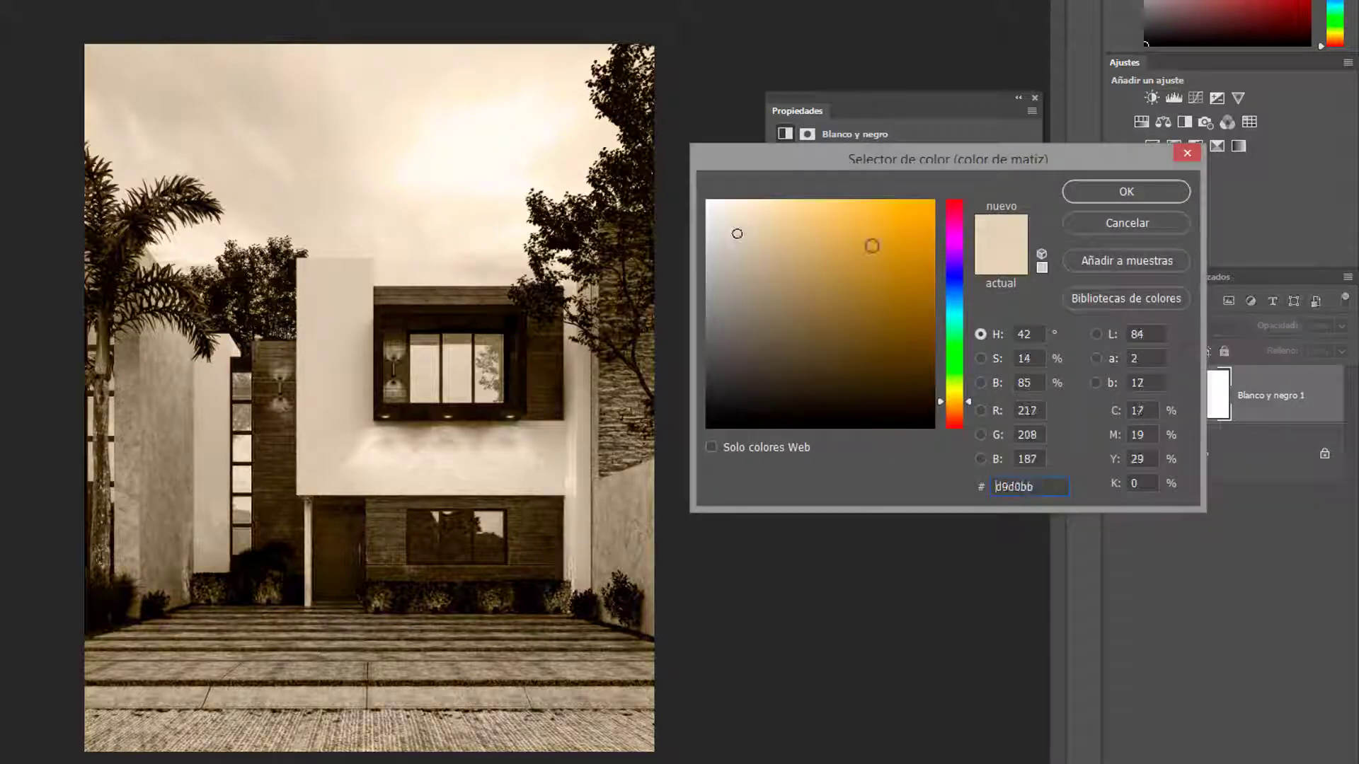
{"action": "left_click", "coordinate": [955, 281]}
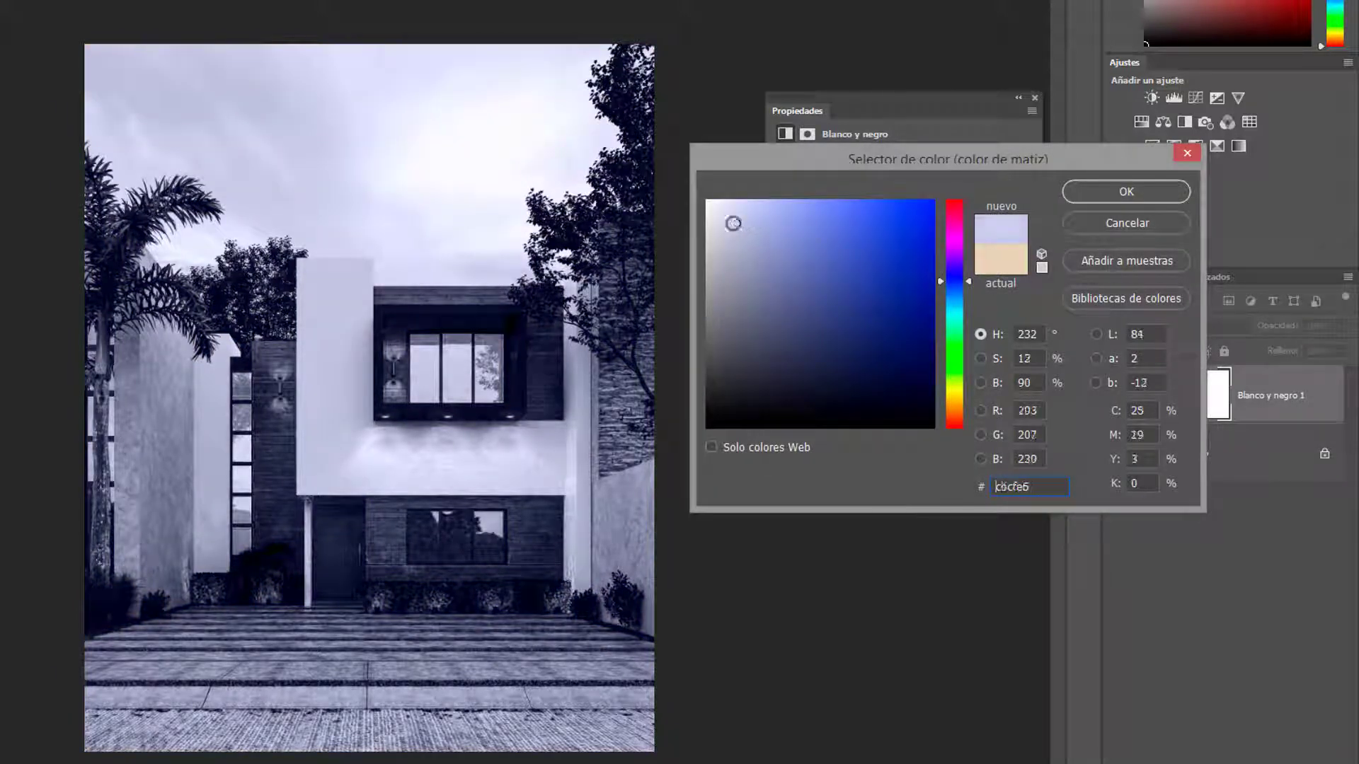
{"action": "left_click_drag", "start_coordinate": [734, 233], "coordinate": [714, 261]}
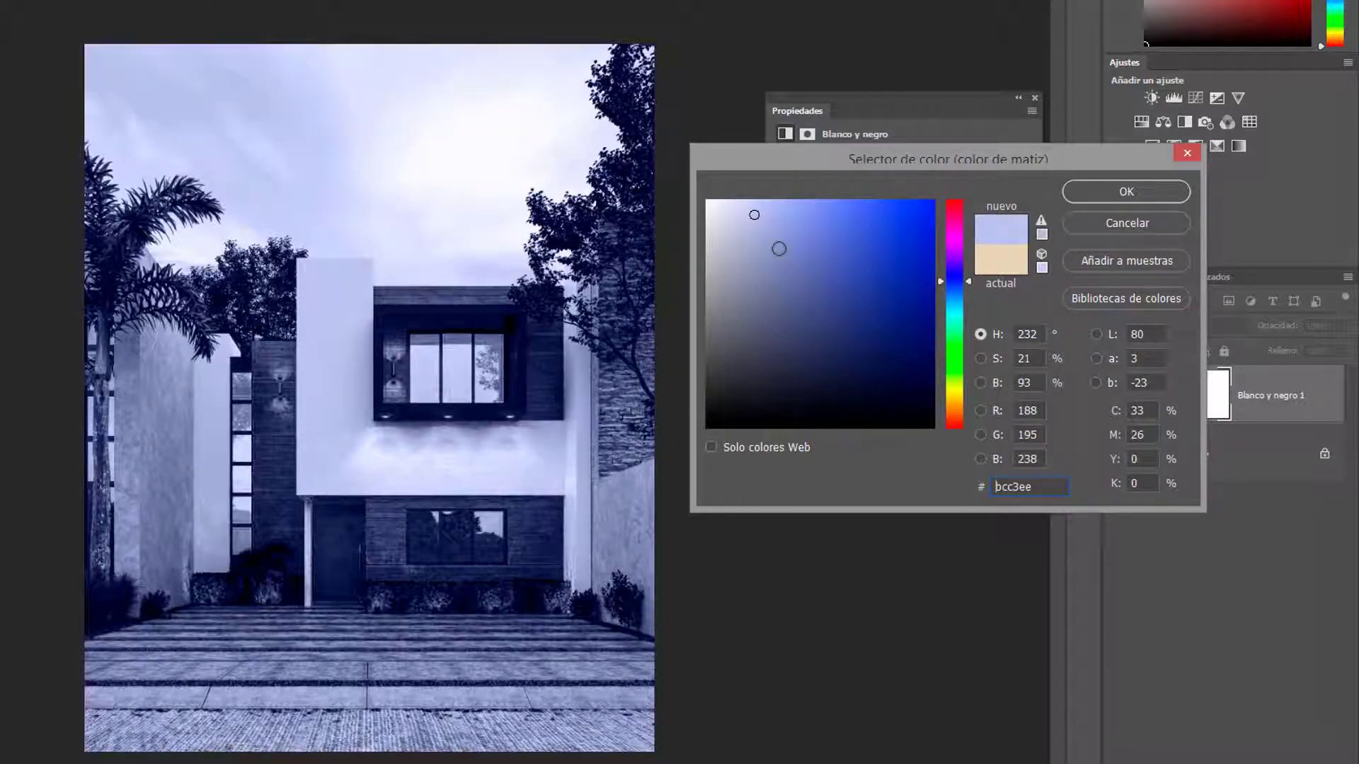
{"action": "left_click_drag", "start_coordinate": [780, 249], "coordinate": [719, 245]}
{"action": "left_click", "coordinate": [956, 389]}
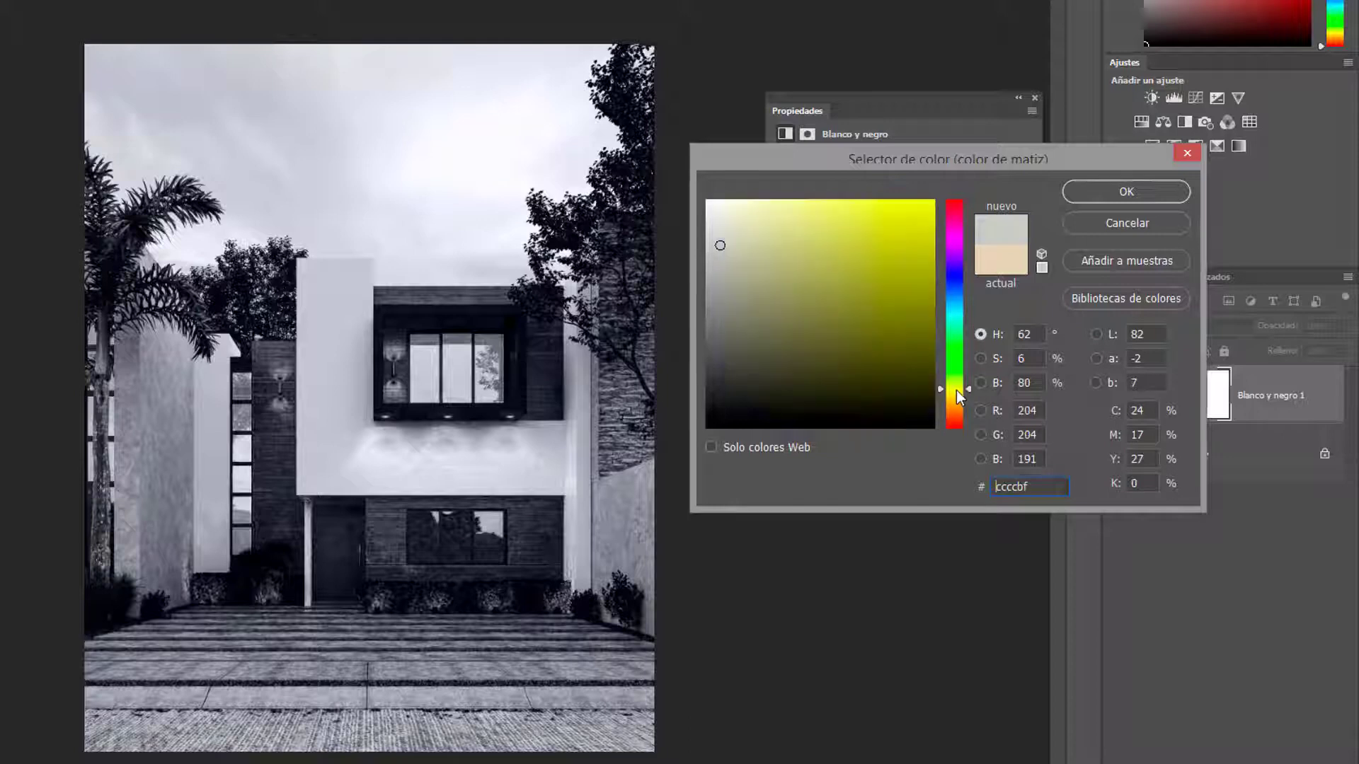
{"action": "left_click_drag", "start_coordinate": [954, 389], "coordinate": [957, 397]}
{"action": "left_click", "coordinate": [730, 261]}
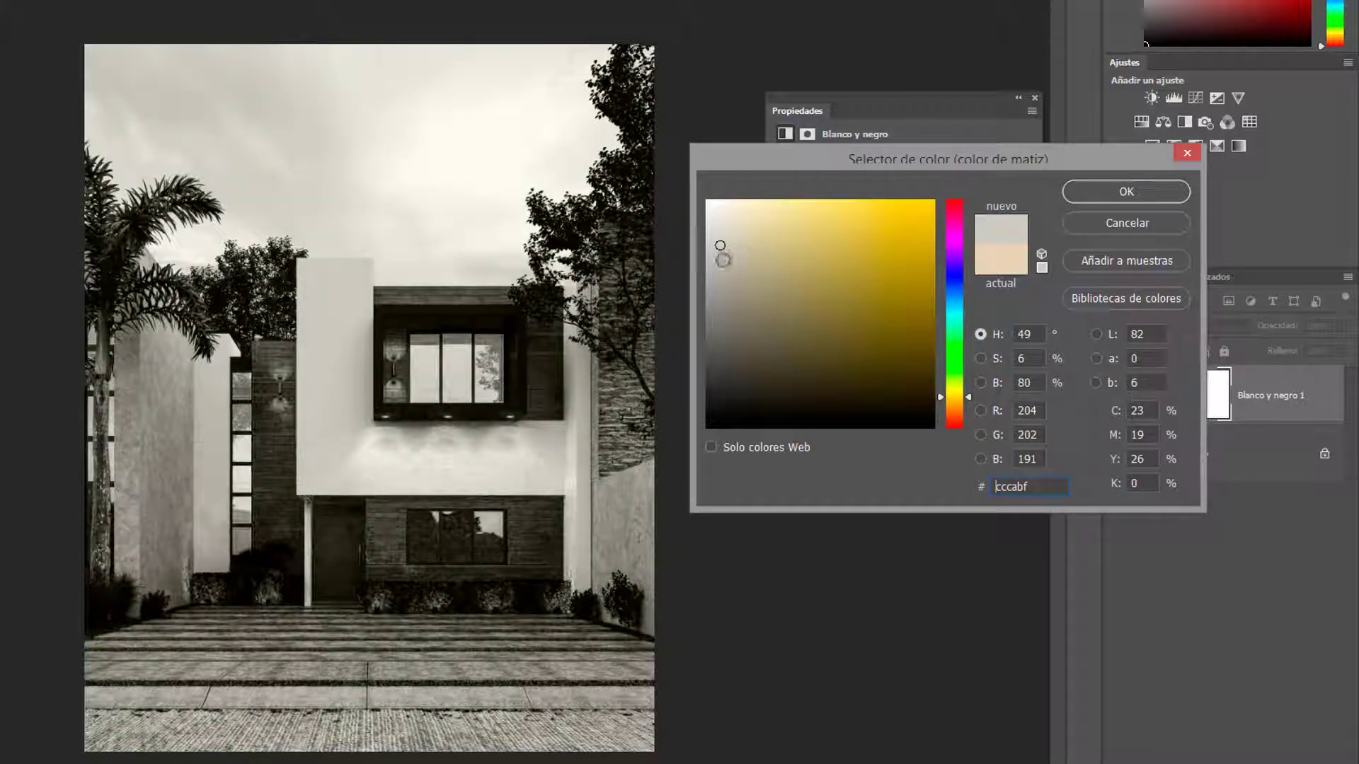
{"action": "left_click_drag", "start_coordinate": [729, 262], "coordinate": [735, 220]}
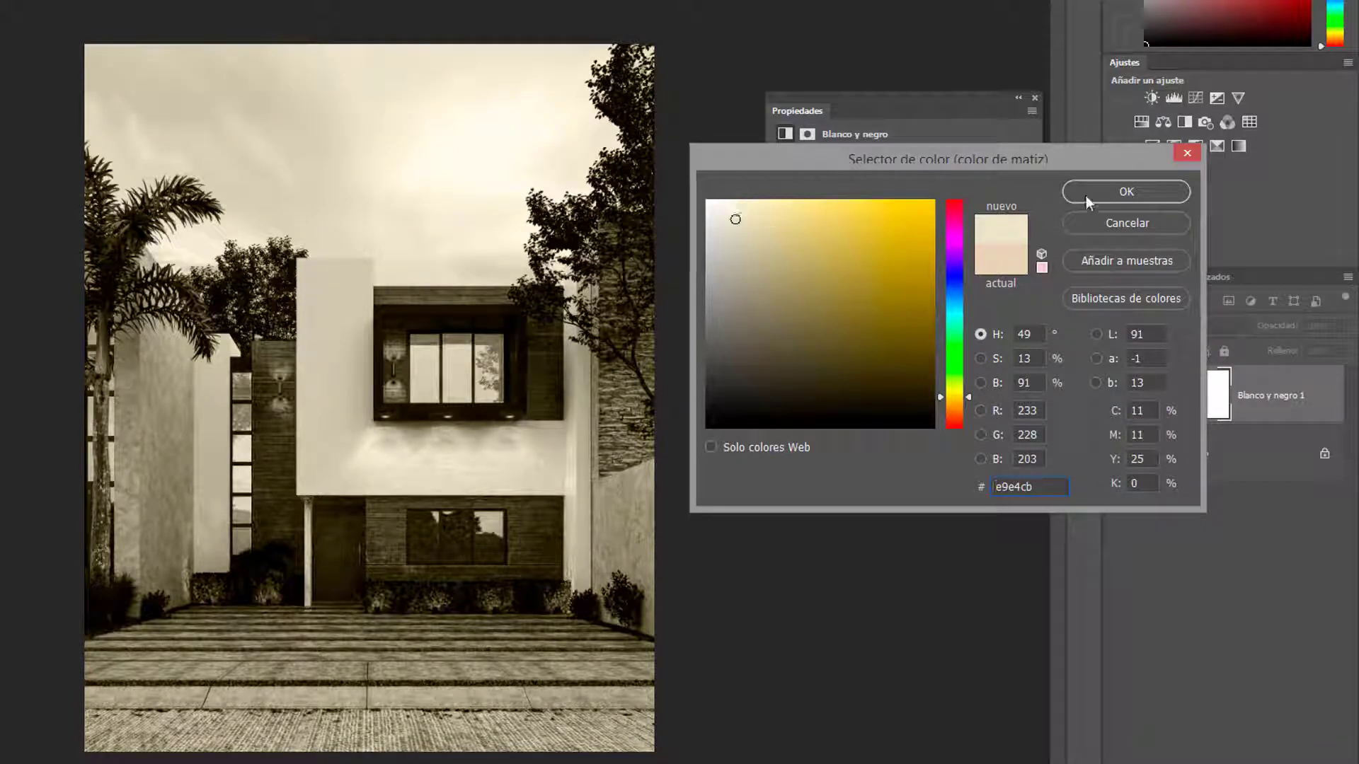
{"action": "left_click", "coordinate": [1100, 181]}
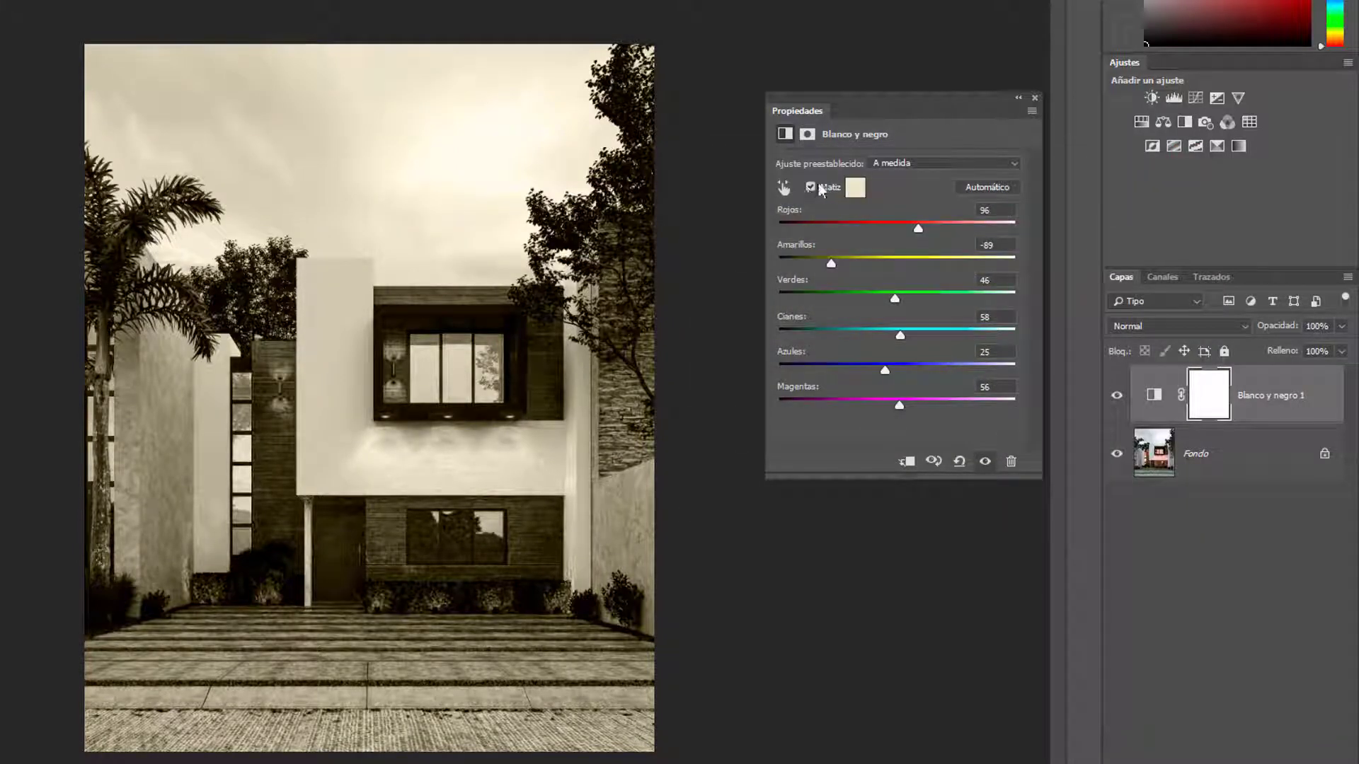
{"action": "left_click", "coordinate": [812, 186]}
{"action": "left_click", "coordinate": [810, 186]}
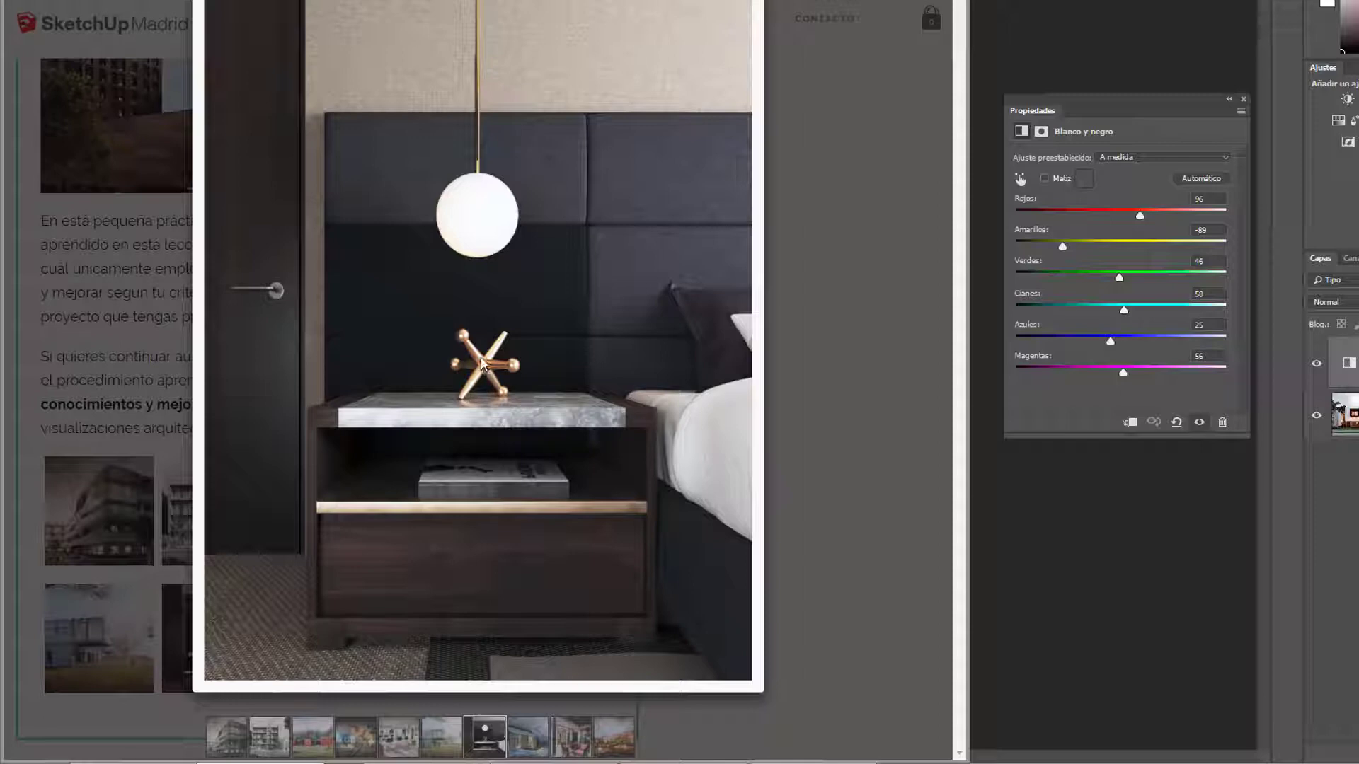
Copy the bedroom nightstand render image from the browser lightbox.
{"action": "right_click", "coordinate": [516, 306]}
{"action": "left_click", "coordinate": [566, 350]}
Paste the copied bedroom render into a new clipboard-sized document, Sin título-2.
{"action": "left_click", "coordinate": [1074, 554]}
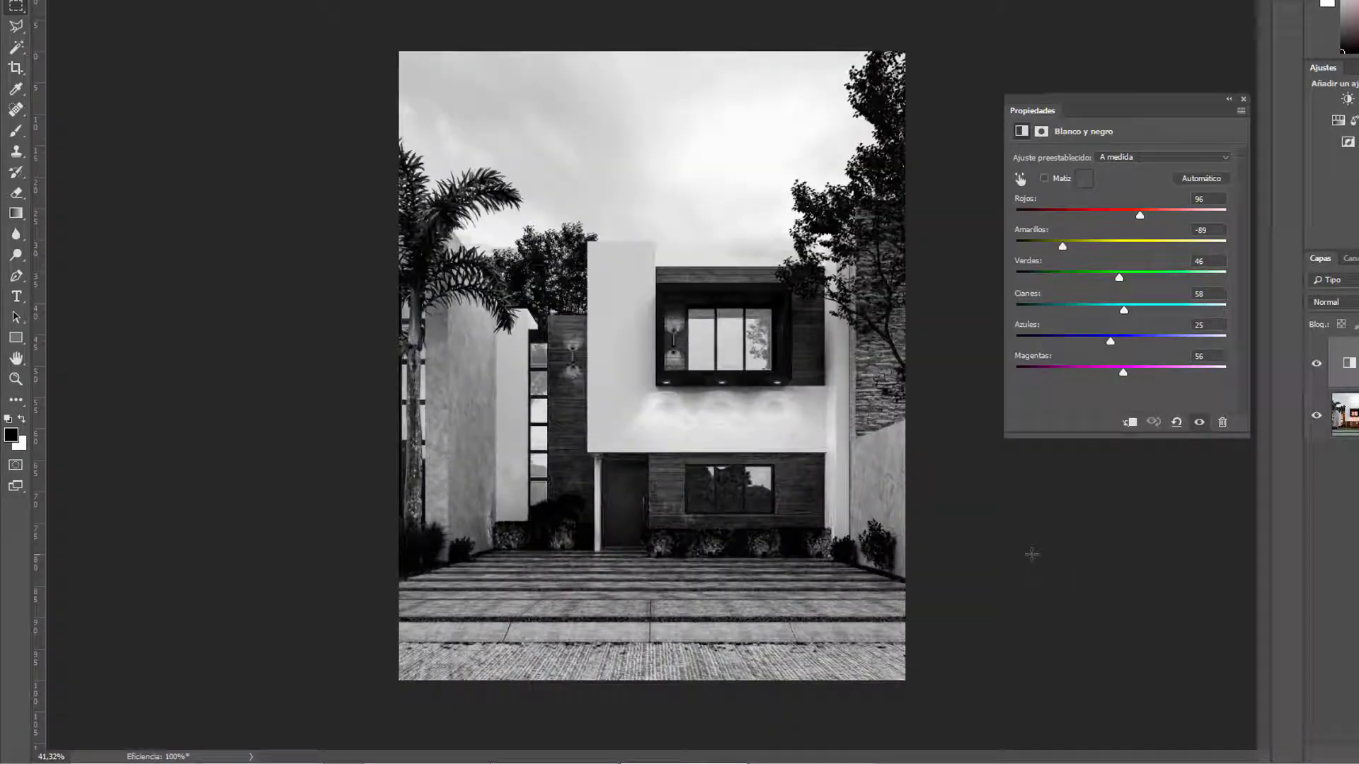
{"action": "key", "text": "ctrl+n"}
{"action": "key", "text": "Return"}
{"action": "key", "text": "ctrl+v"}
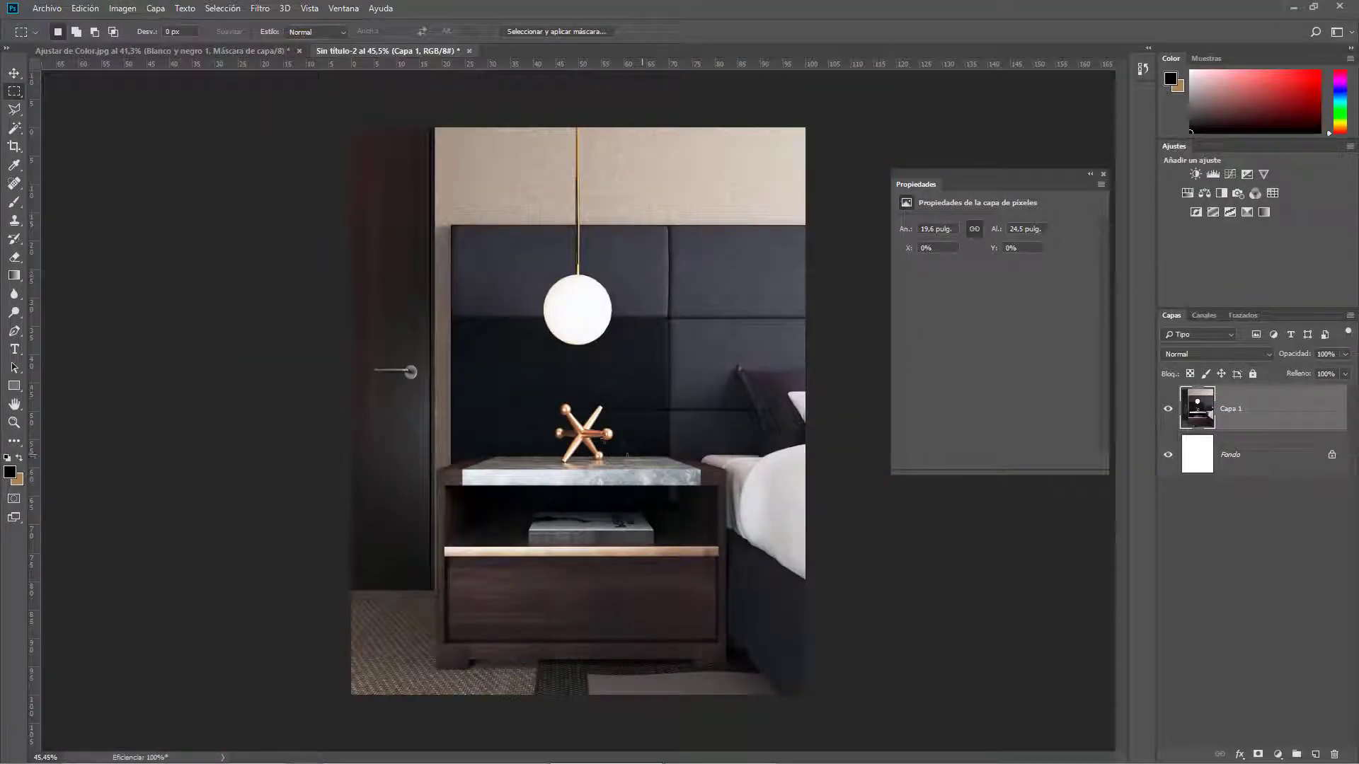
{"action": "scroll", "coordinate": [587, 439], "scroll_direction": "up", "scroll_amount": 1}
{"action": "scroll", "coordinate": [588, 440], "scroll_direction": "up", "scroll_amount": 1}
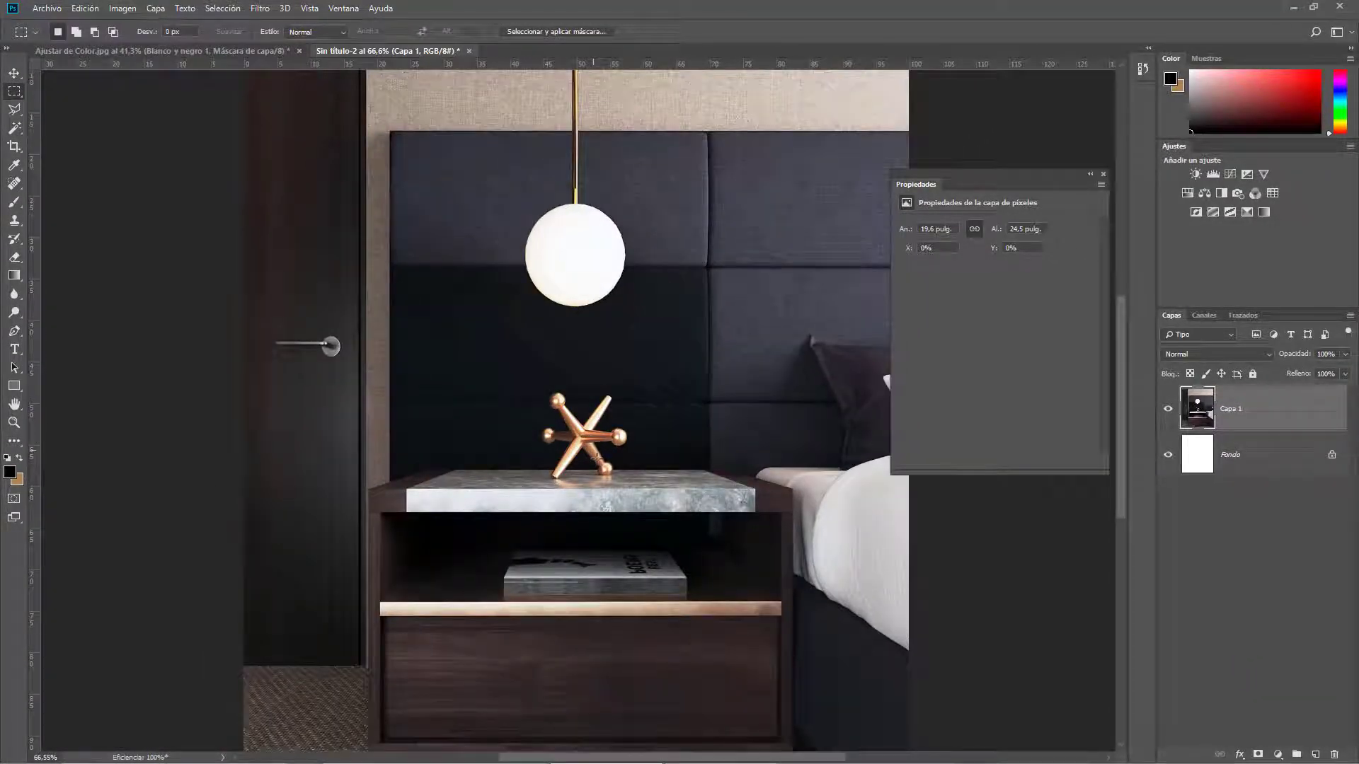
{"action": "scroll", "coordinate": [545, 404], "scroll_direction": "down", "scroll_amount": 1}
{"action": "scroll", "coordinate": [566, 439], "scroll_direction": "down", "scroll_amount": 1}
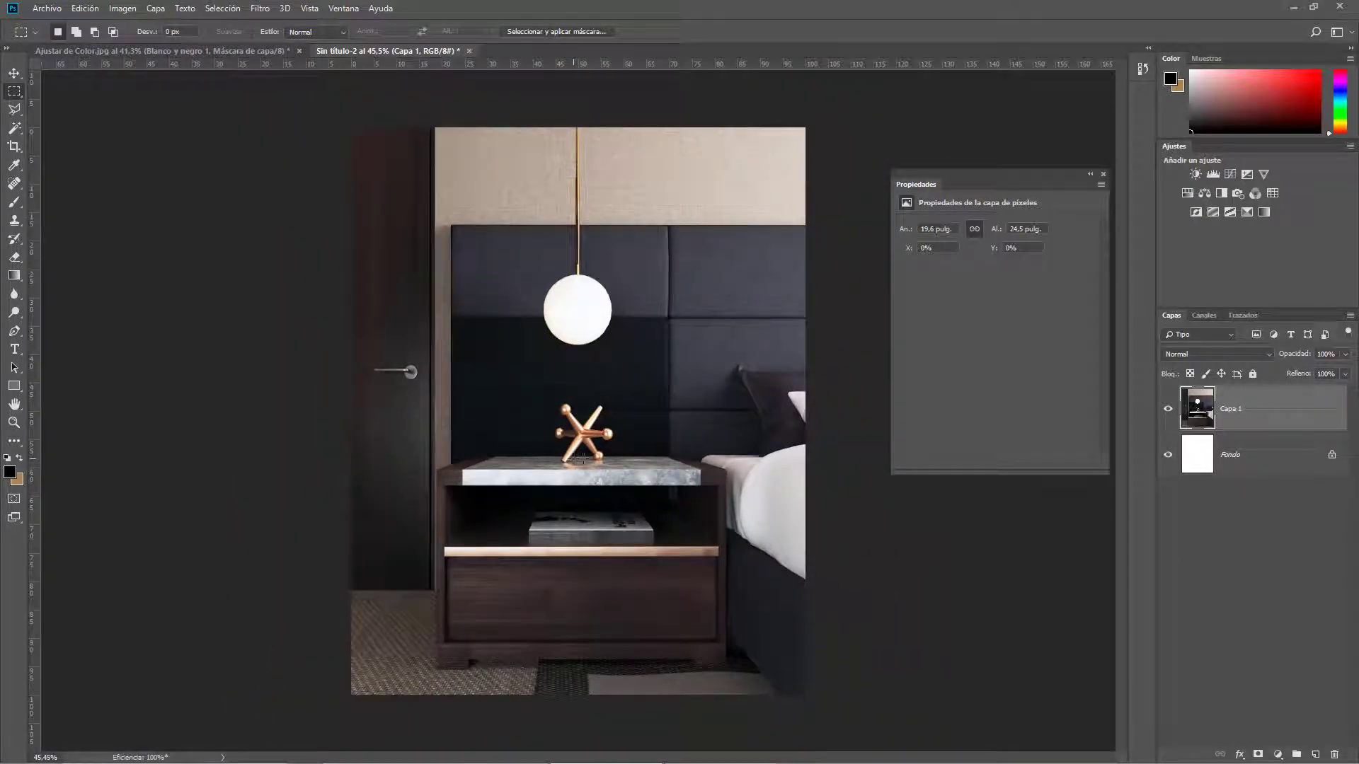
{"action": "scroll", "coordinate": [579, 458], "scroll_direction": "up", "scroll_amount": 1}
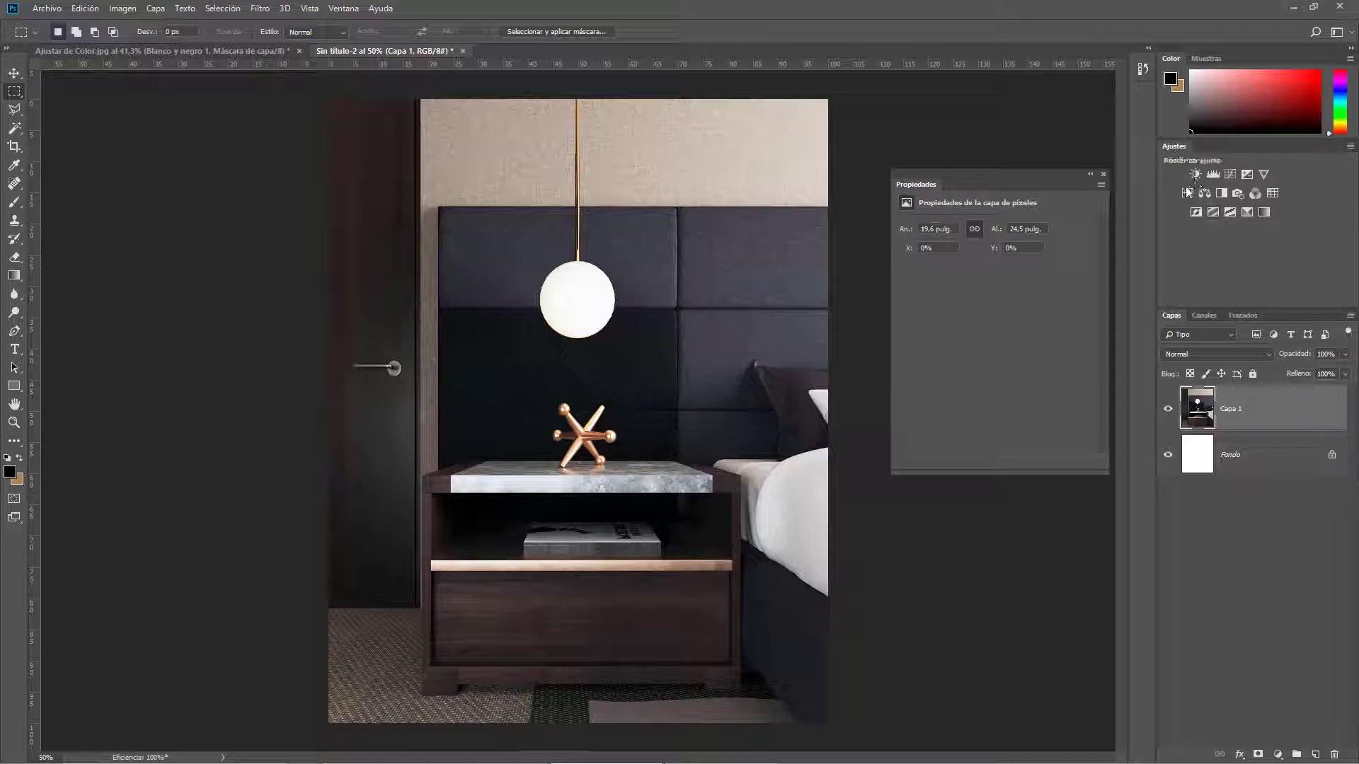
Add a Black & White adjustment tuned to Rojos 2, Amarillos 31, Cianes 84, Azules -145.
{"action": "left_click", "coordinate": [1224, 192]}
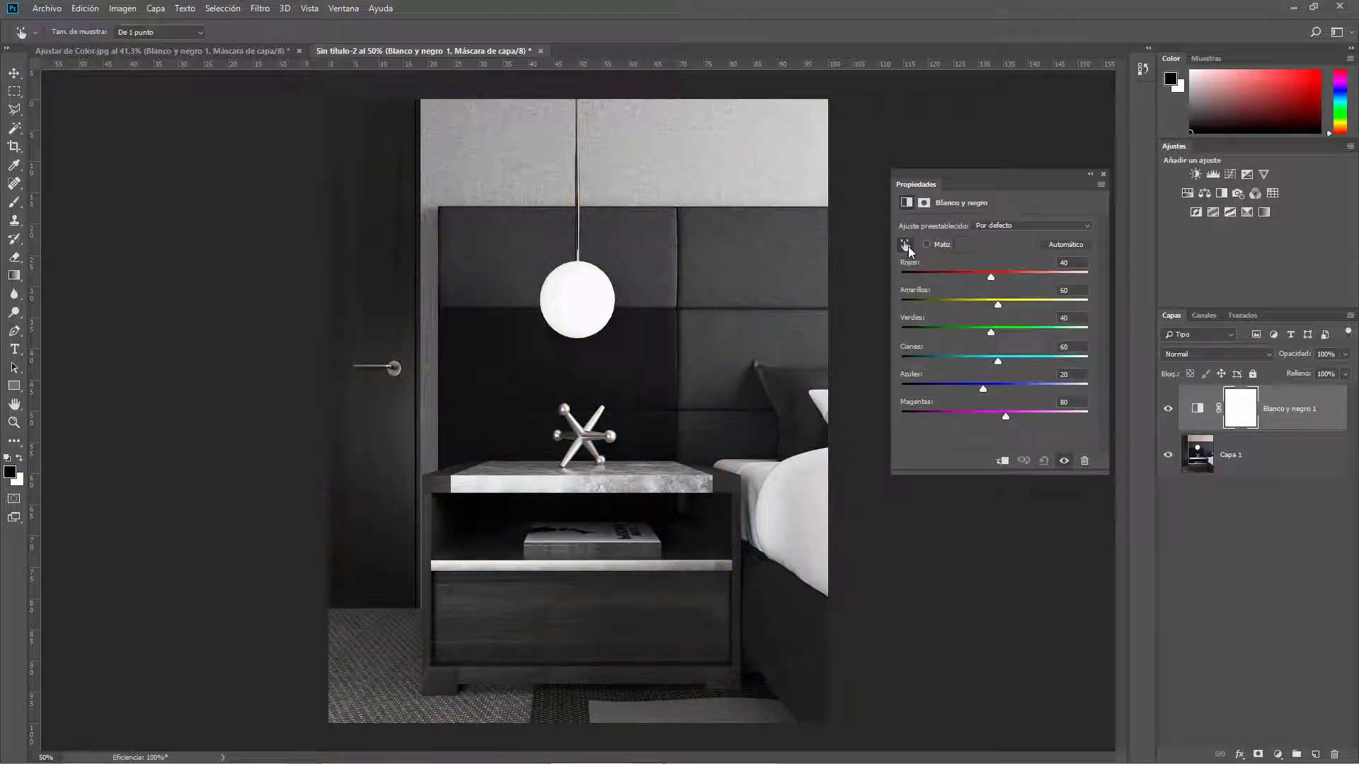
{"action": "left_click_drag", "start_coordinate": [795, 263], "coordinate": [778, 266]}
{"action": "left_click_drag", "start_coordinate": [658, 357], "coordinate": [633, 360]}
{"action": "left_click_drag", "start_coordinate": [479, 386], "coordinate": [493, 381]}
{"action": "mouse_move", "coordinate": [486, 551]}
{"action": "left_mouse_down"}
{"action": "mouse_move", "coordinate": [481, 521]}
{"action": "mouse_move", "coordinate": [448, 518]}
{"action": "left_mouse_up"}
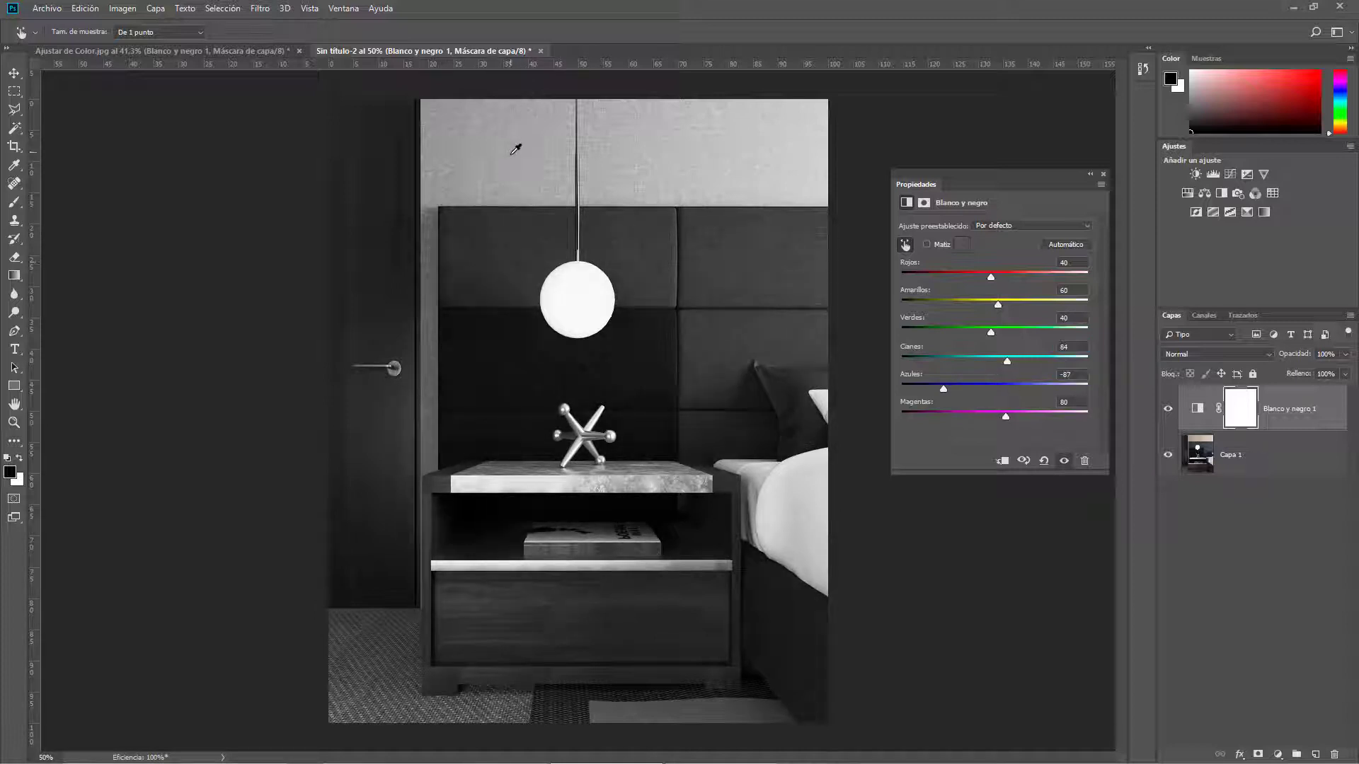
{"action": "left_click_drag", "start_coordinate": [515, 149], "coordinate": [371, 192]}
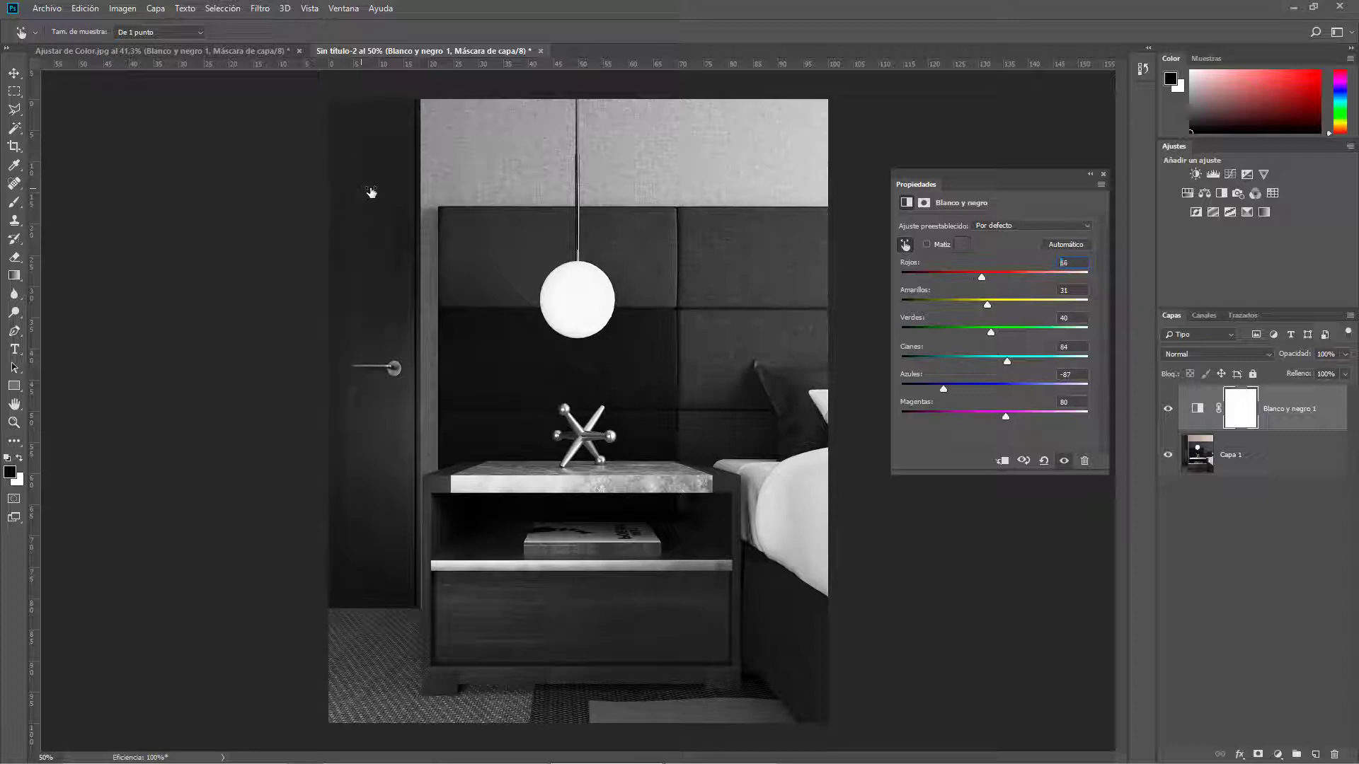
{"action": "left_click_drag", "start_coordinate": [813, 625], "coordinate": [784, 625]}
{"action": "left_click_drag", "start_coordinate": [682, 686], "coordinate": [658, 698]}
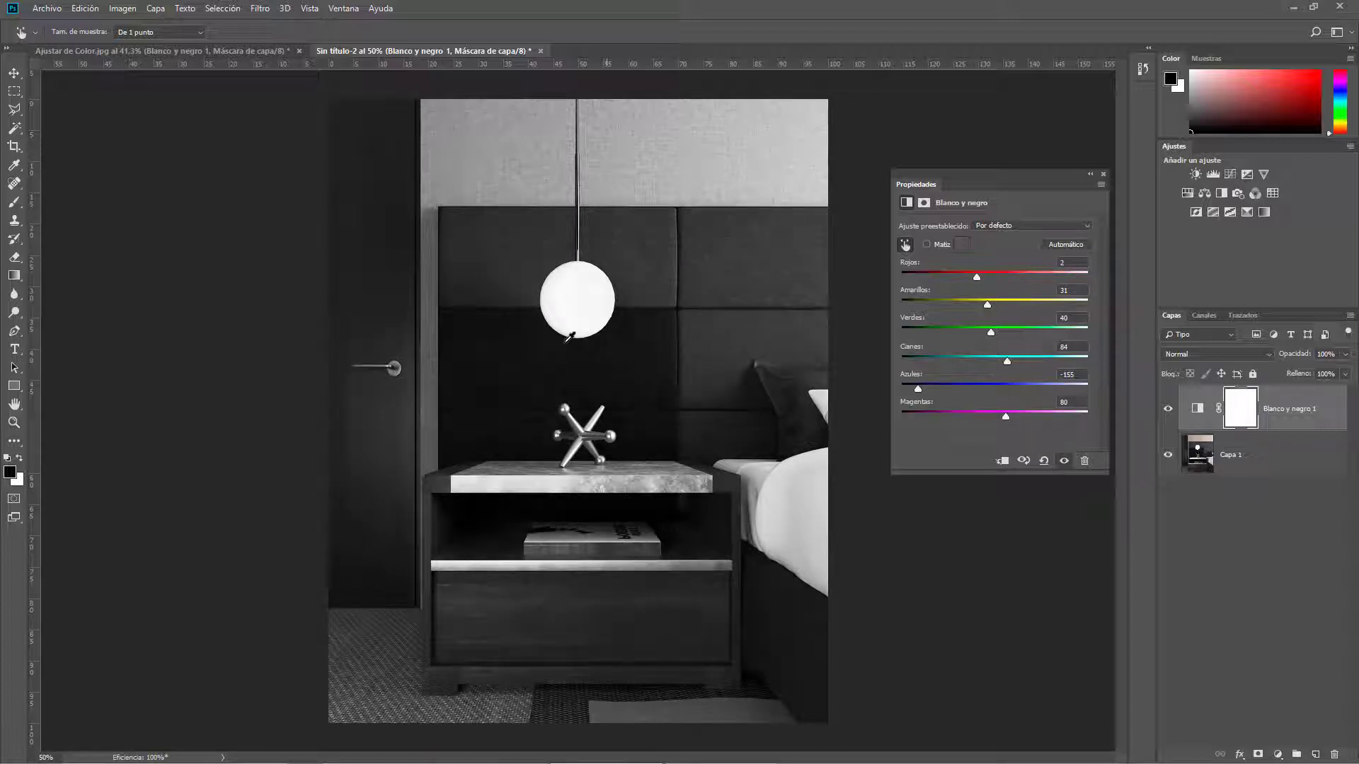
{"action": "left_click_drag", "start_coordinate": [577, 286], "coordinate": [600, 296]}
{"action": "scroll", "coordinate": [603, 461], "scroll_direction": "up", "scroll_amount": 1}
Target the Blanco y negro 1 mask and set up a brush of about 32 px.
{"action": "scroll", "coordinate": [604, 461], "scroll_direction": "up", "scroll_amount": 2}
{"action": "scroll", "coordinate": [608, 456], "scroll_direction": "up", "scroll_amount": 2}
{"action": "scroll", "coordinate": [611, 452], "scroll_direction": "up", "scroll_amount": 2}
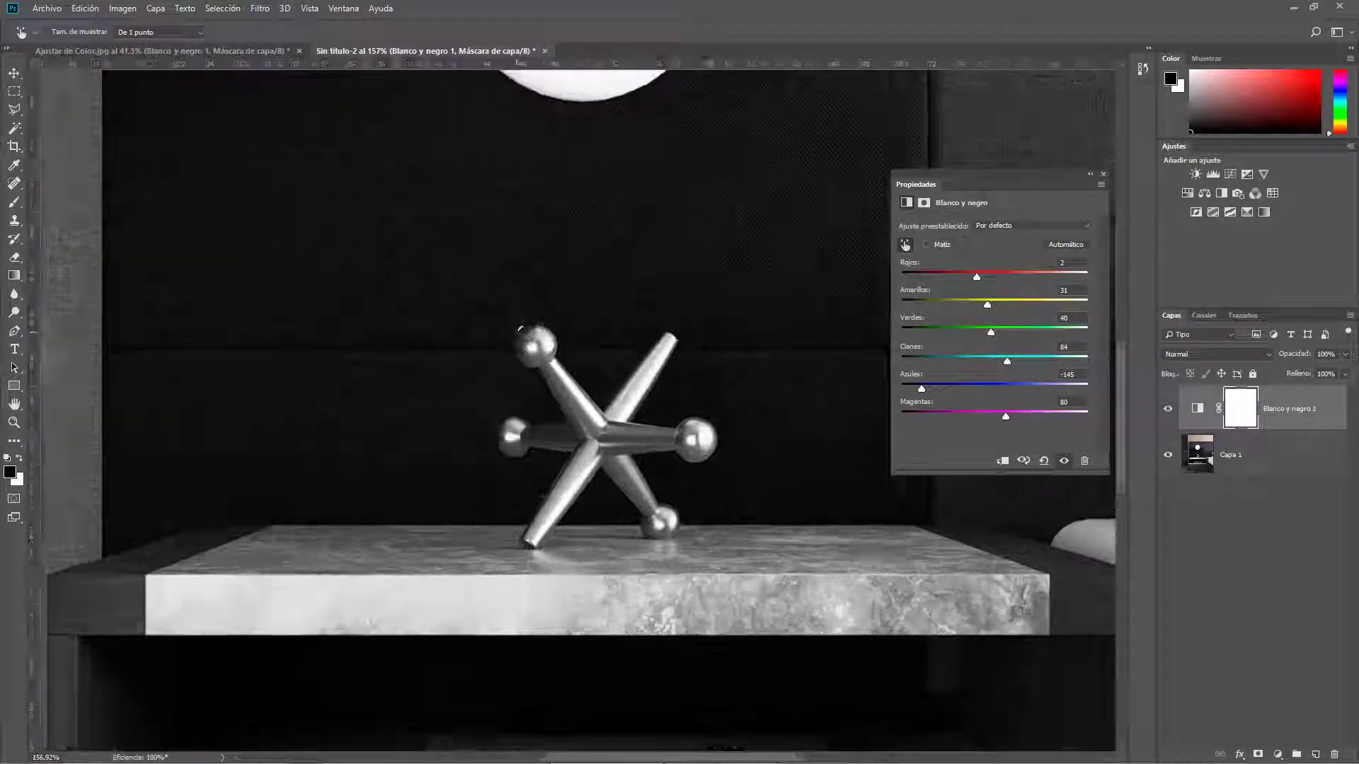
{"action": "scroll", "coordinate": [614, 447], "scroll_direction": "up", "scroll_amount": 1}
{"action": "scroll", "coordinate": [615, 448], "scroll_direction": "up", "scroll_amount": 2}
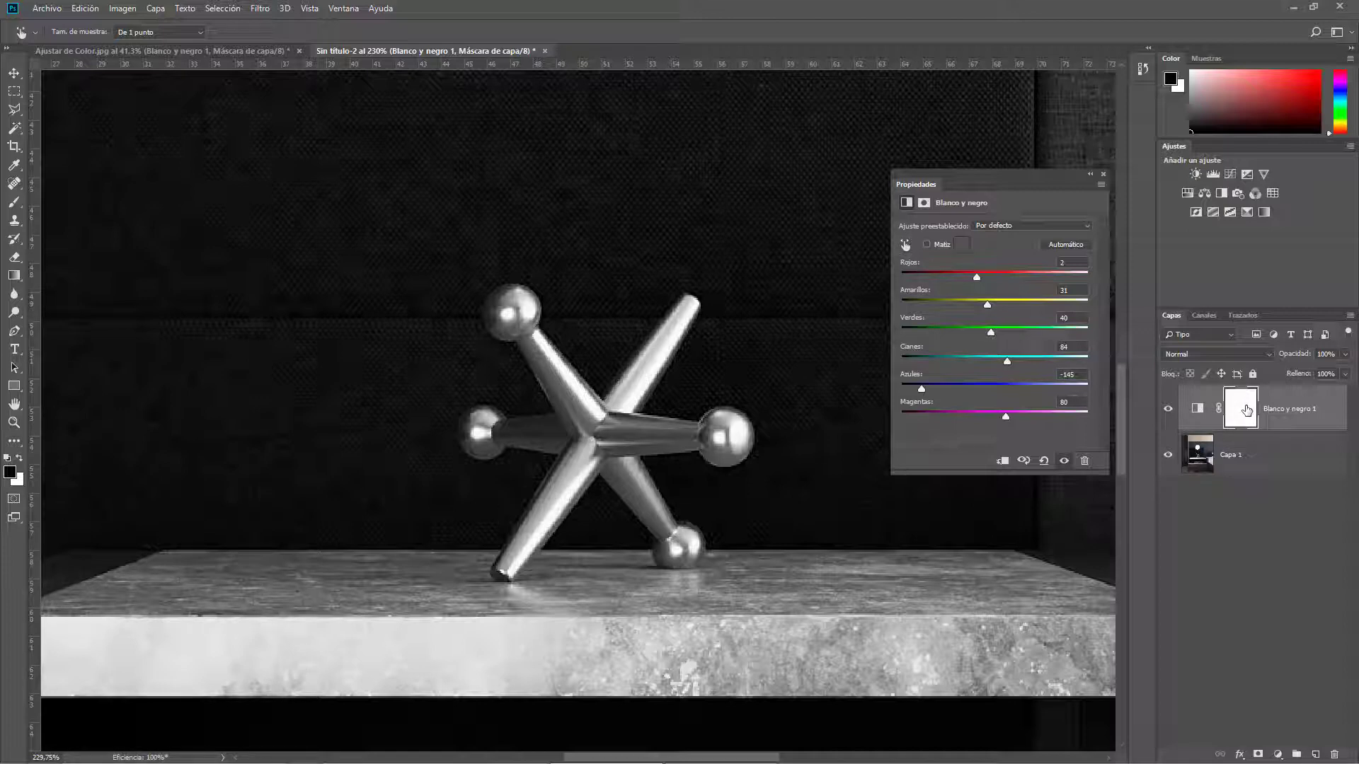
{"action": "left_click", "coordinate": [1246, 410]}
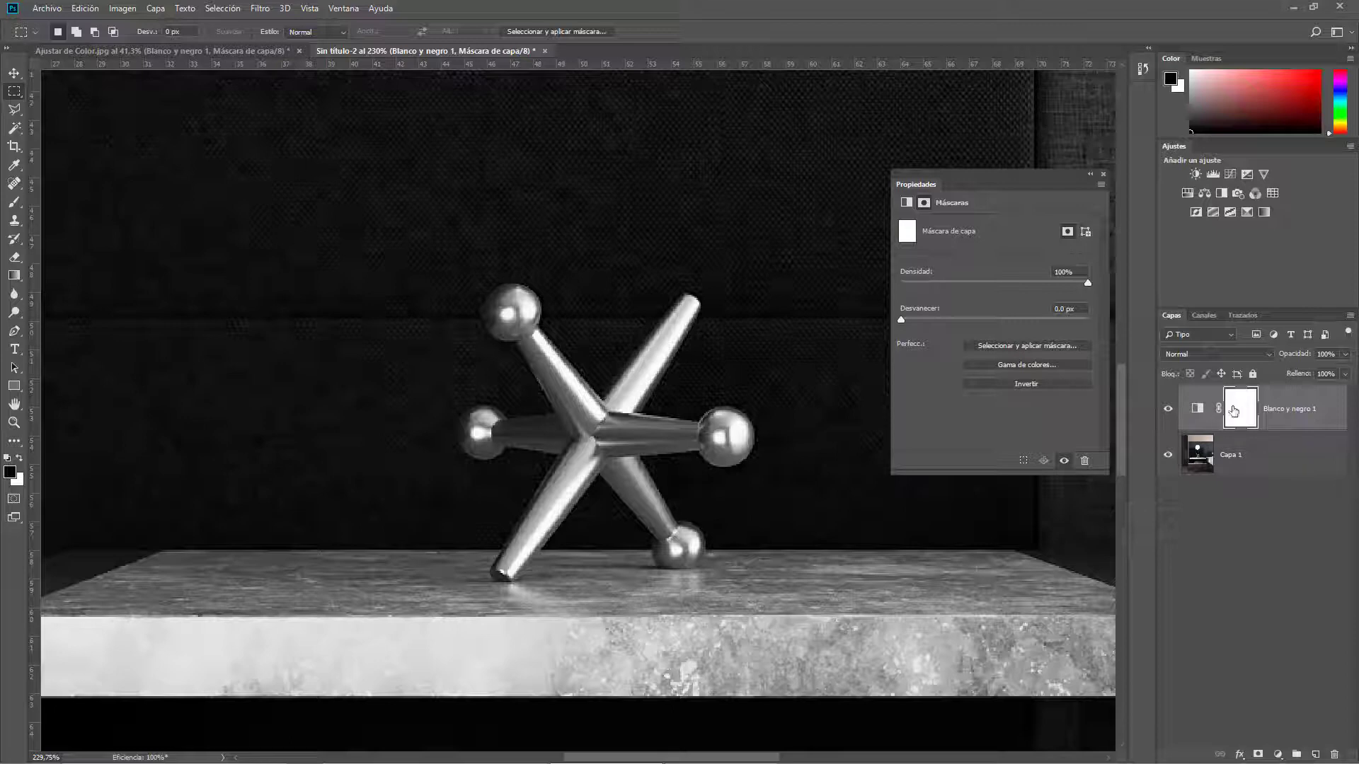
{"action": "key", "text": "b"}
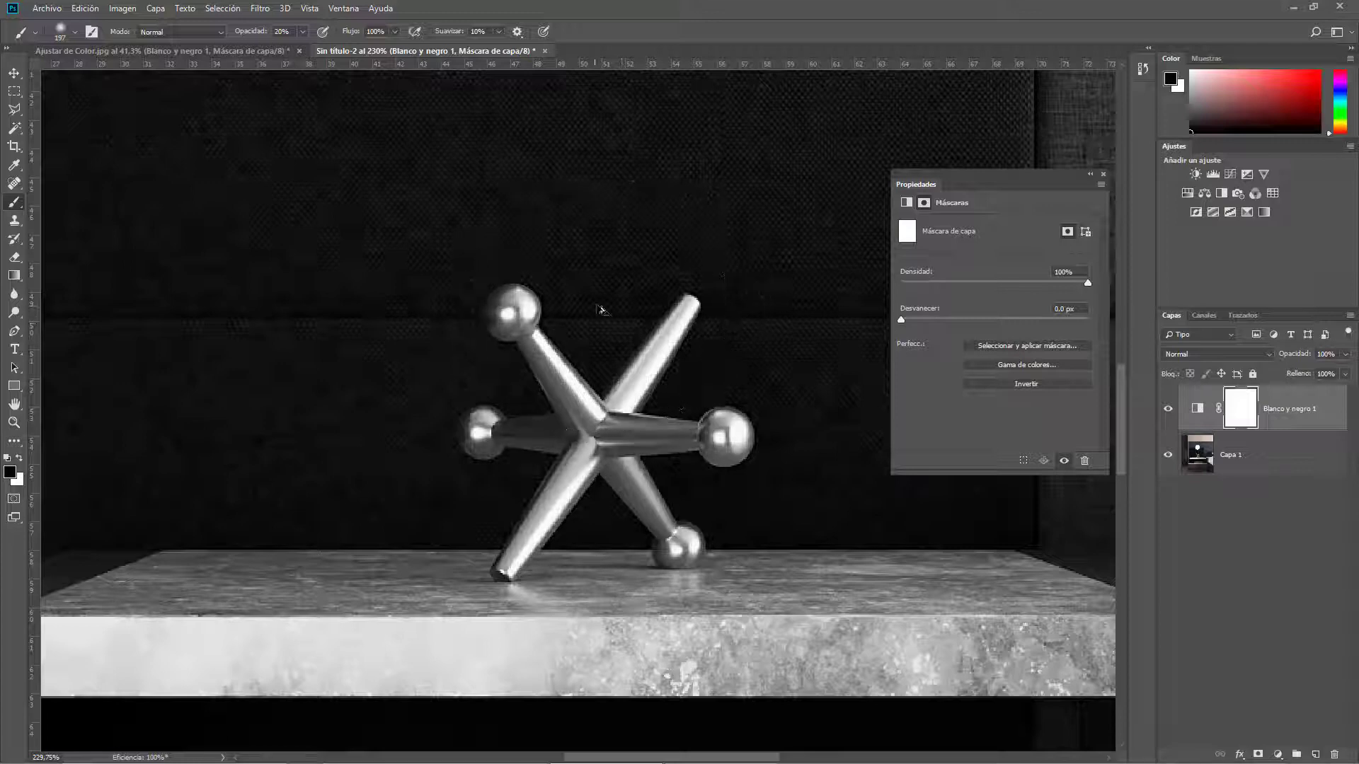
{"action": "left_click_drag", "start_coordinate": [648, 300], "coordinate": [521, 293]}
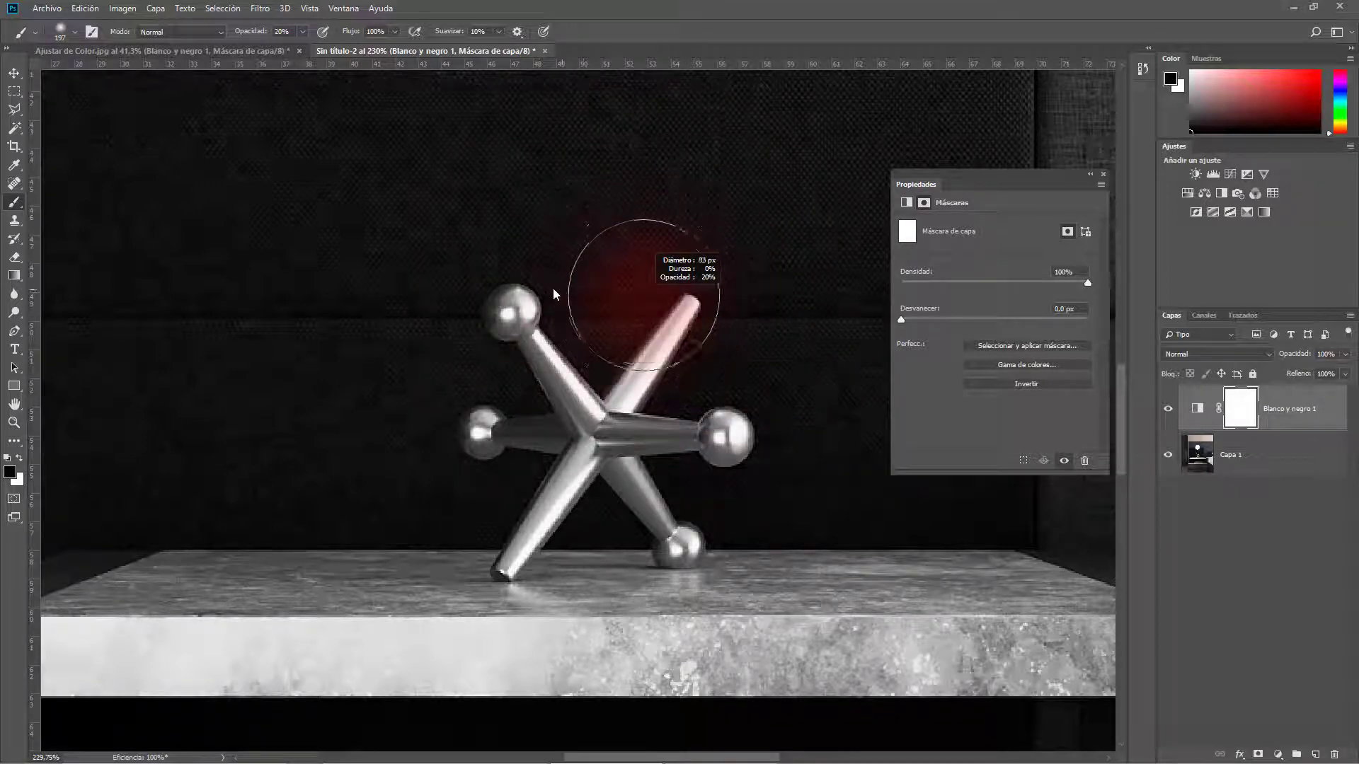
{"action": "mouse_move", "coordinate": [521, 292]}
{"action": "left_mouse_down"}
{"action": "mouse_move", "coordinate": [508, 310]}
{"action": "mouse_move", "coordinate": [523, 315]}
{"action": "left_mouse_up"}
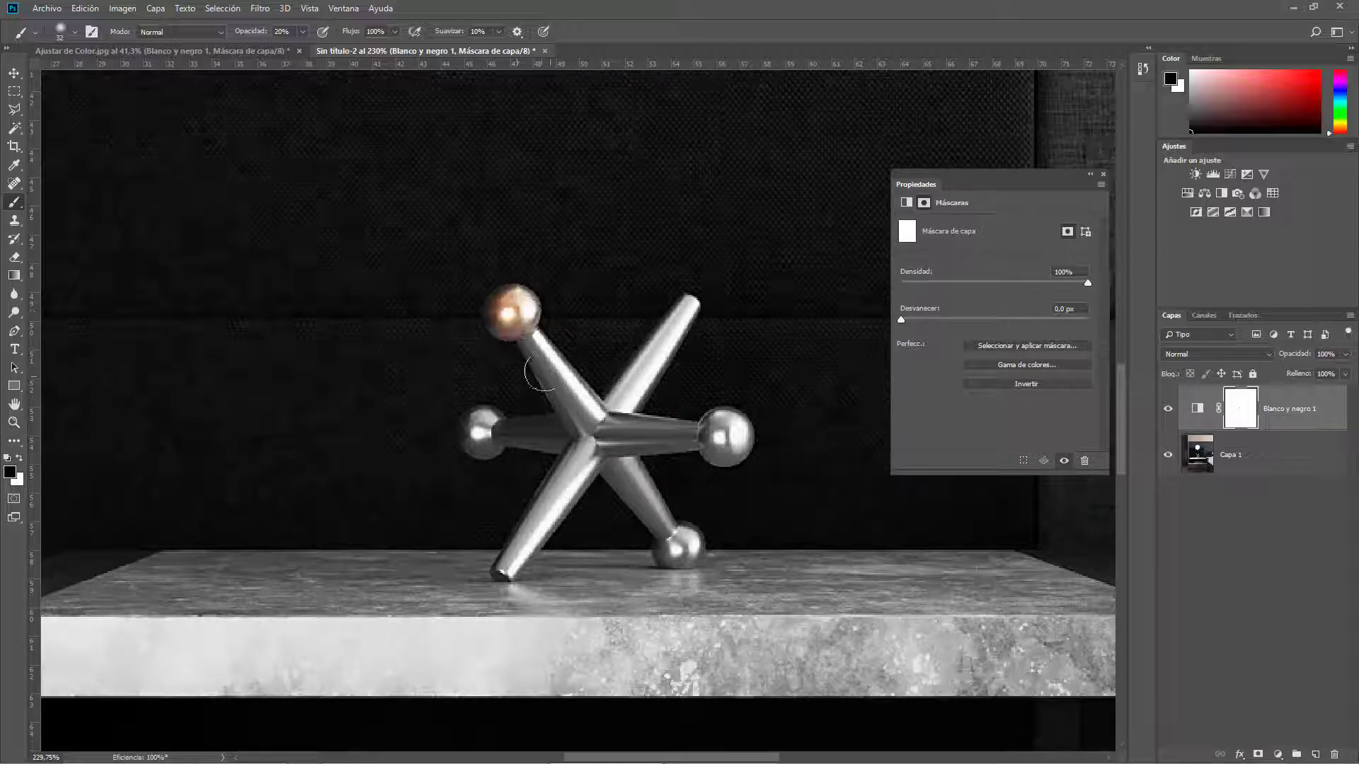
Paint the jack's centre and lower-left arm on the mask, then check the mask alone.
{"action": "left_click_drag", "start_coordinate": [580, 411], "coordinate": [598, 437]}
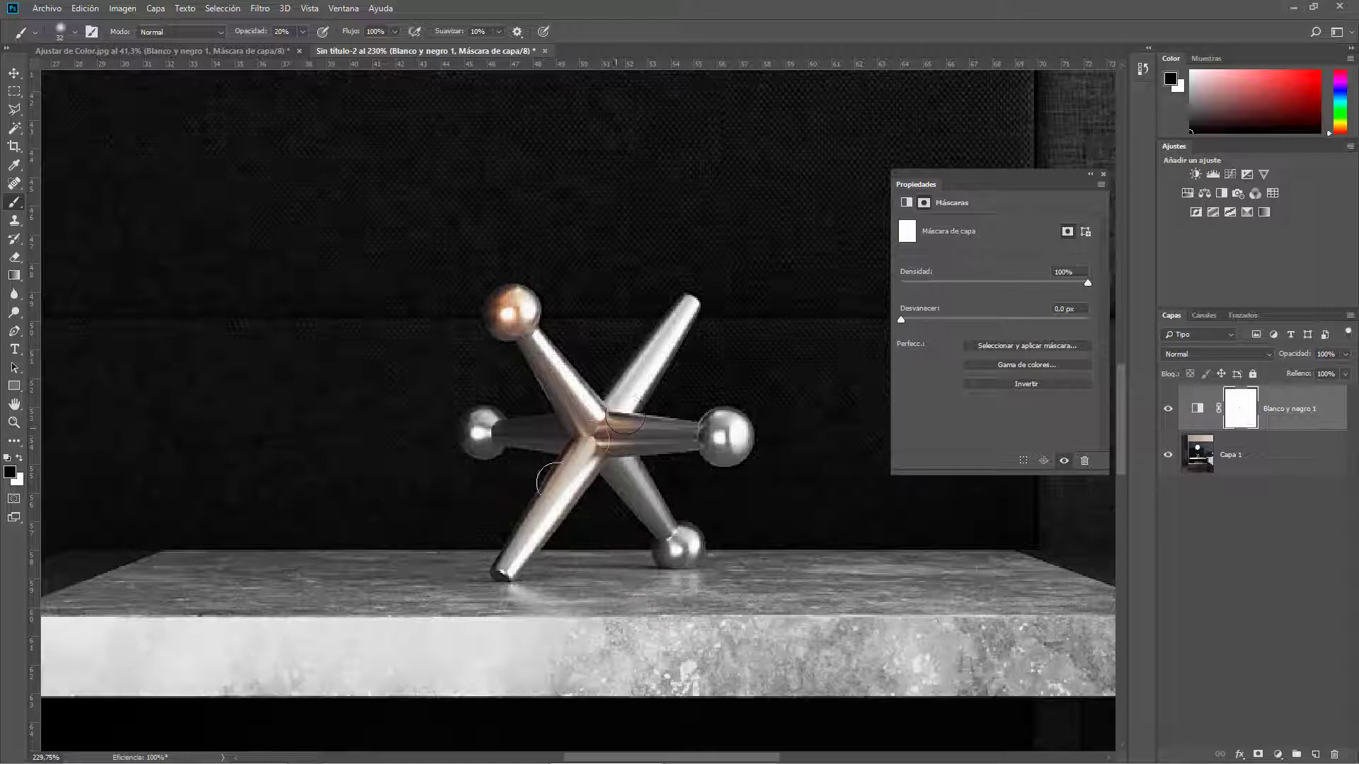
{"action": "key", "text": "bracketleft"}
{"action": "key", "text": "bracketleft"}
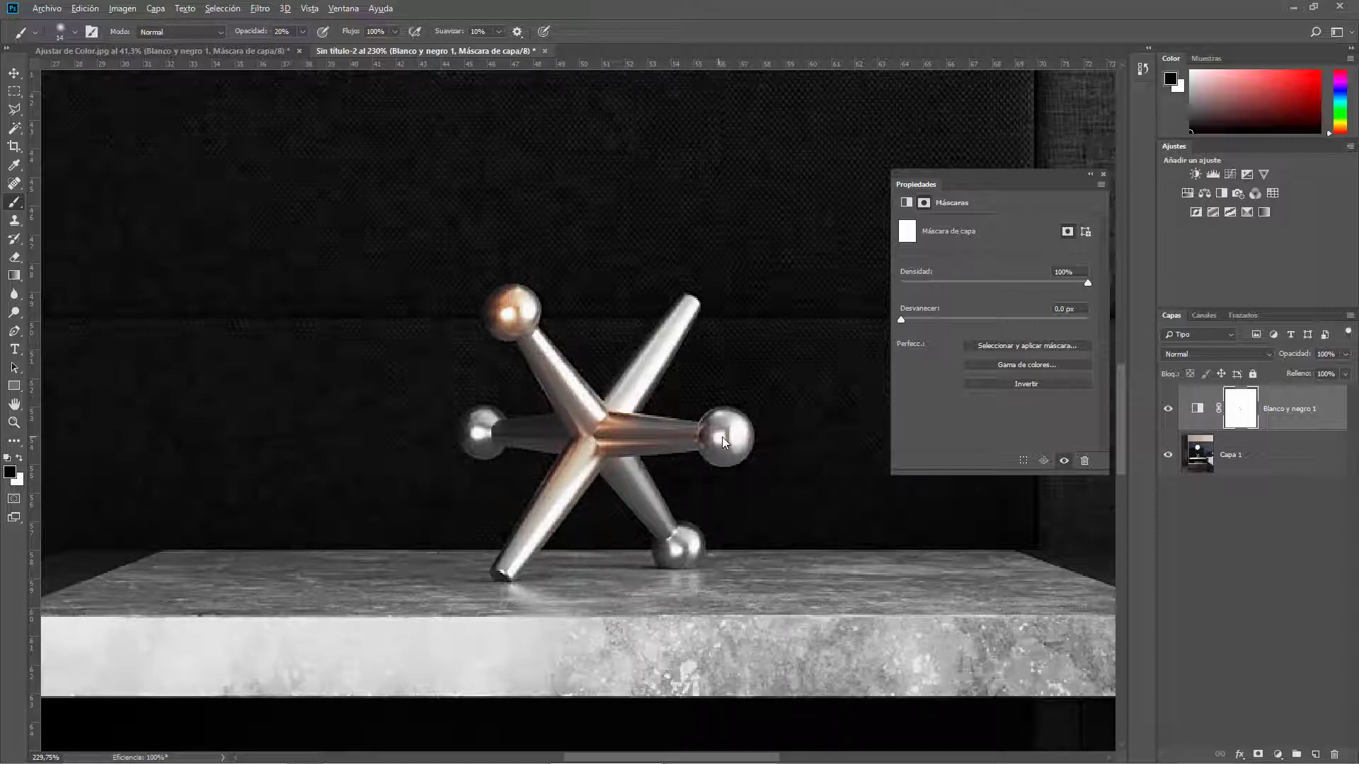
{"action": "scroll", "coordinate": [723, 443], "scroll_direction": "up", "scroll_amount": 3, "text": "alt"}
{"action": "key", "text": "bracketright"}
{"action": "key", "text": "bracketright"}
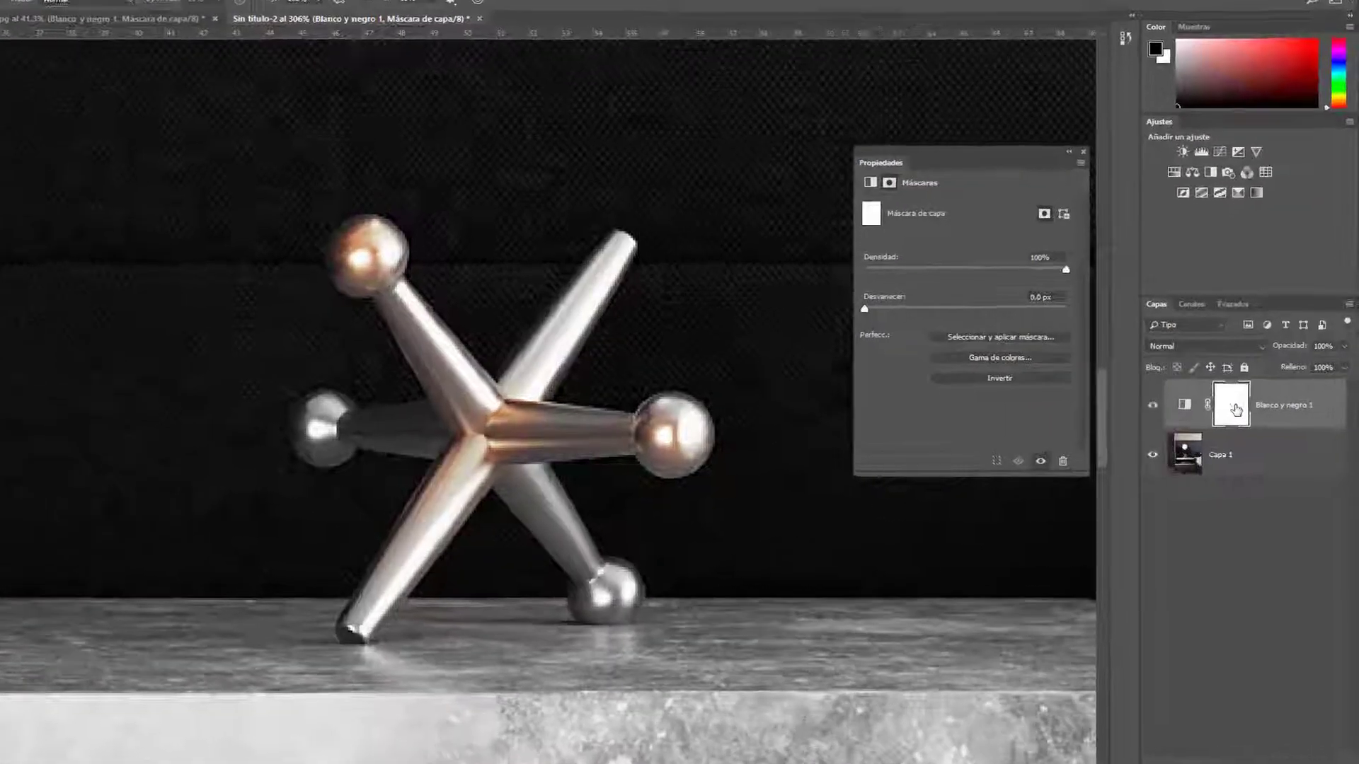
{"action": "left_click", "coordinate": [1235, 411], "text": "alt"}
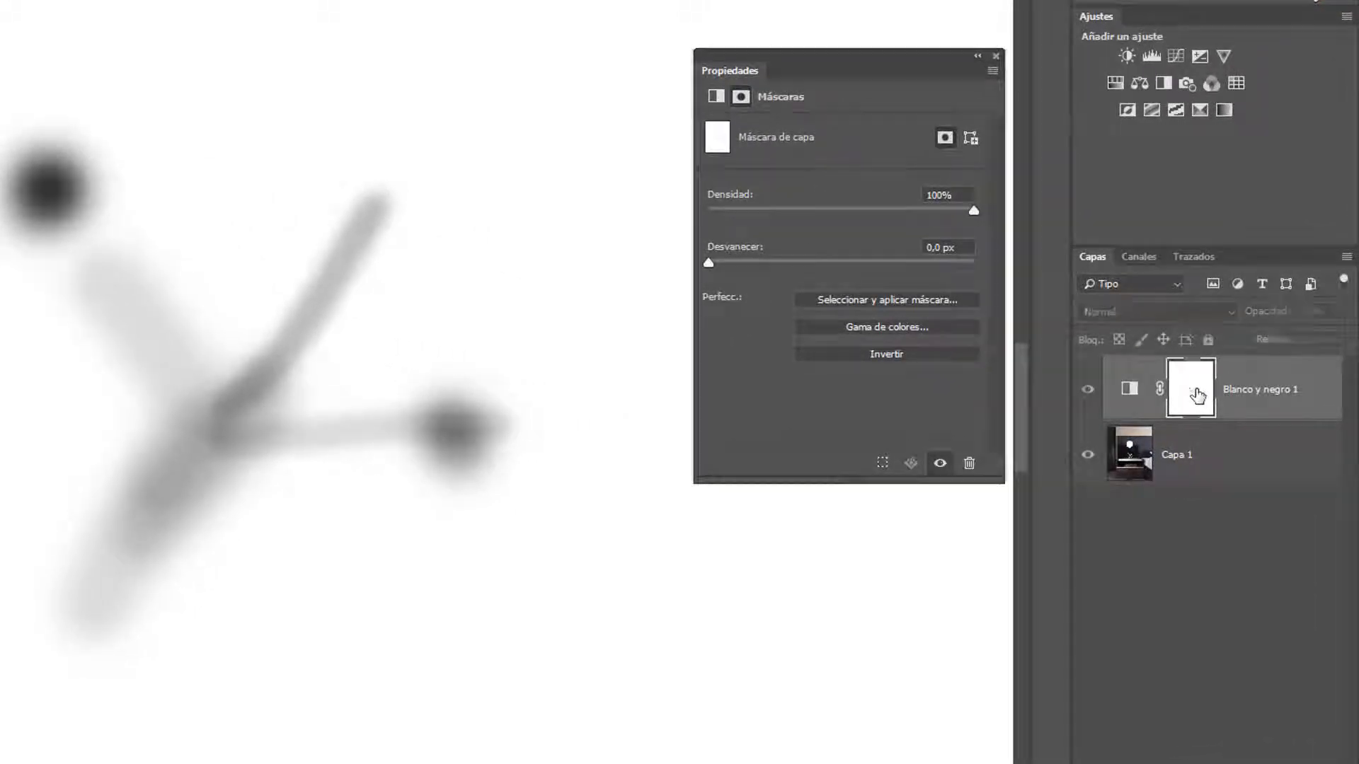
{"action": "left_click", "coordinate": [1198, 395], "text": "alt"}
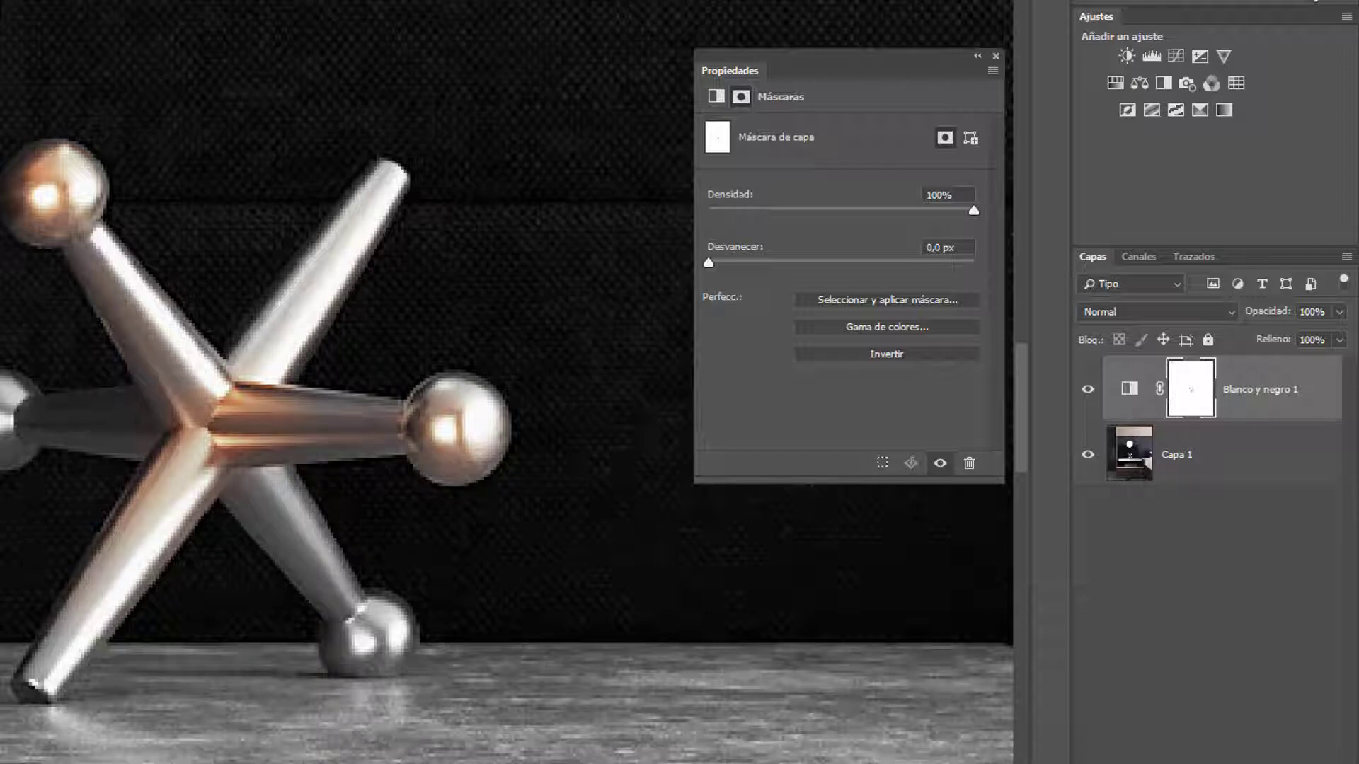
Paint black on the mask to restore copper on the left ball, lower-right leg and ball, and upper-right leg.
{"action": "mouse_move", "coordinate": [14, 397]}
{"action": "left_mouse_down"}
{"action": "mouse_move", "coordinate": [21, 424]}
{"action": "mouse_move", "coordinate": [315, 559]}
{"action": "left_mouse_up"}
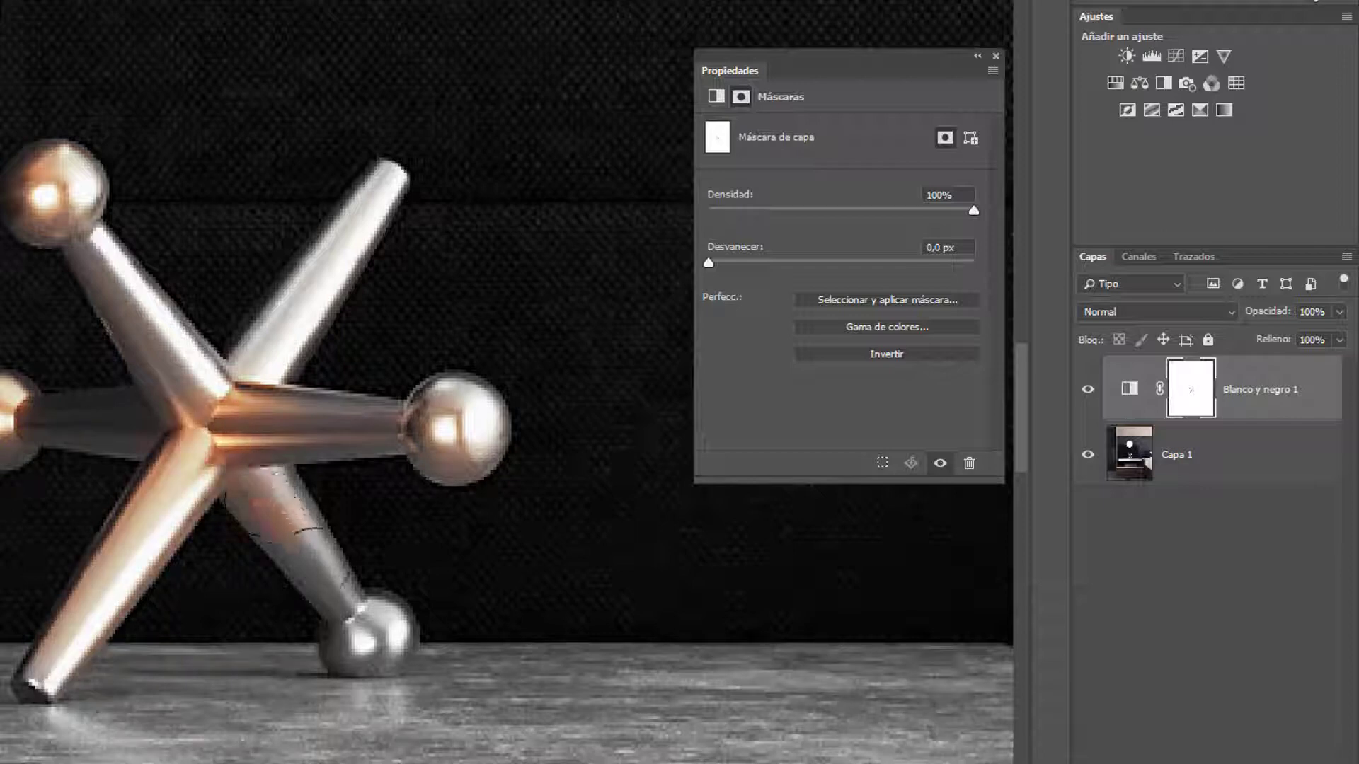
{"action": "left_click_drag", "start_coordinate": [269, 495], "coordinate": [361, 623]}
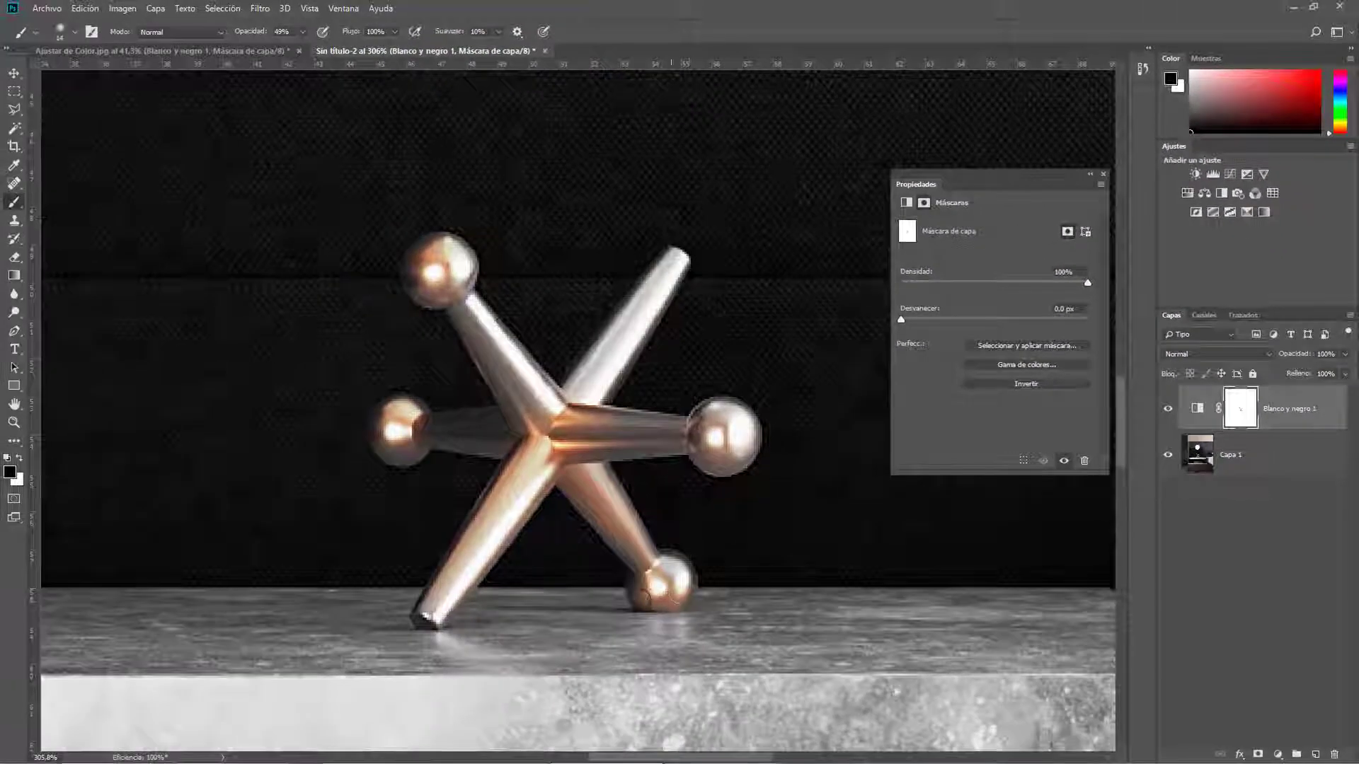
{"action": "left_click_drag", "start_coordinate": [658, 584], "coordinate": [423, 617]}
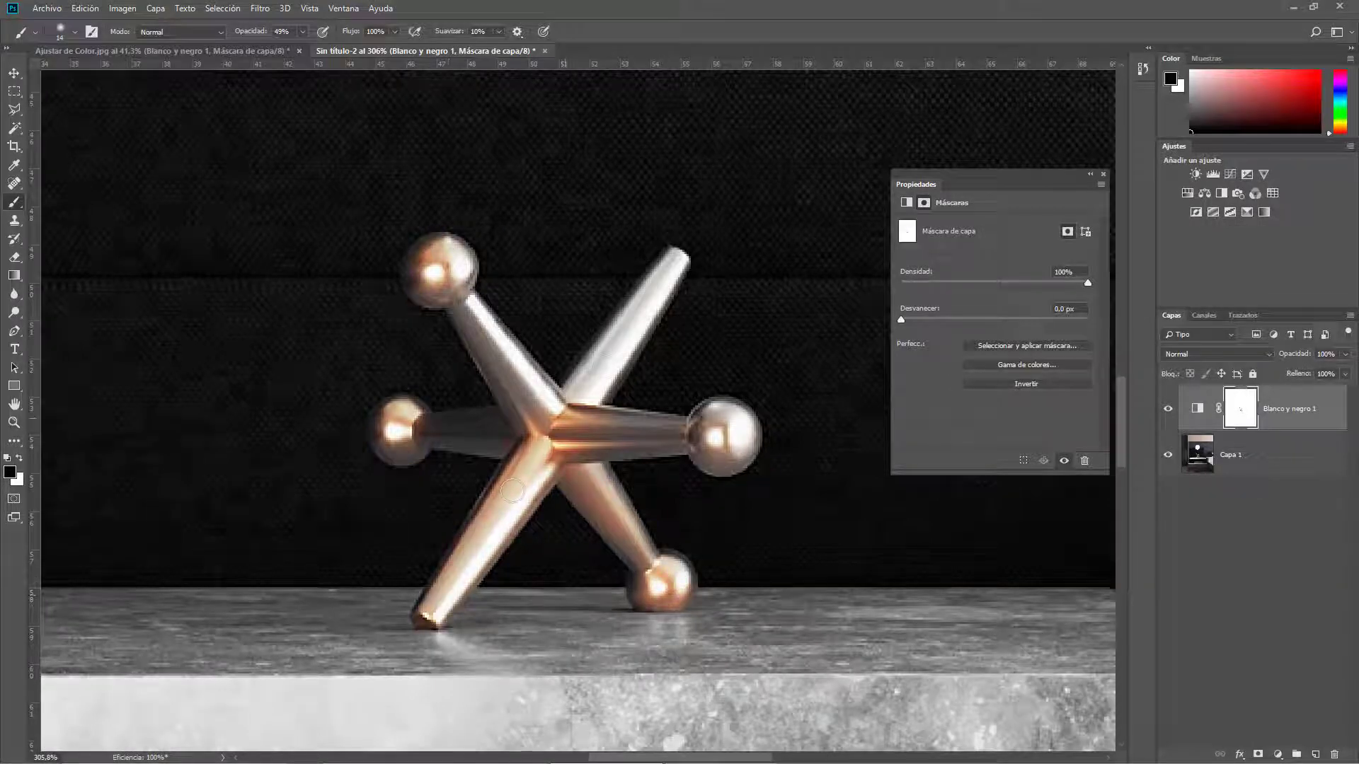
{"action": "left_click_drag", "start_coordinate": [628, 332], "coordinate": [610, 377]}
{"action": "left_click_drag", "start_coordinate": [468, 296], "coordinate": [528, 406]}
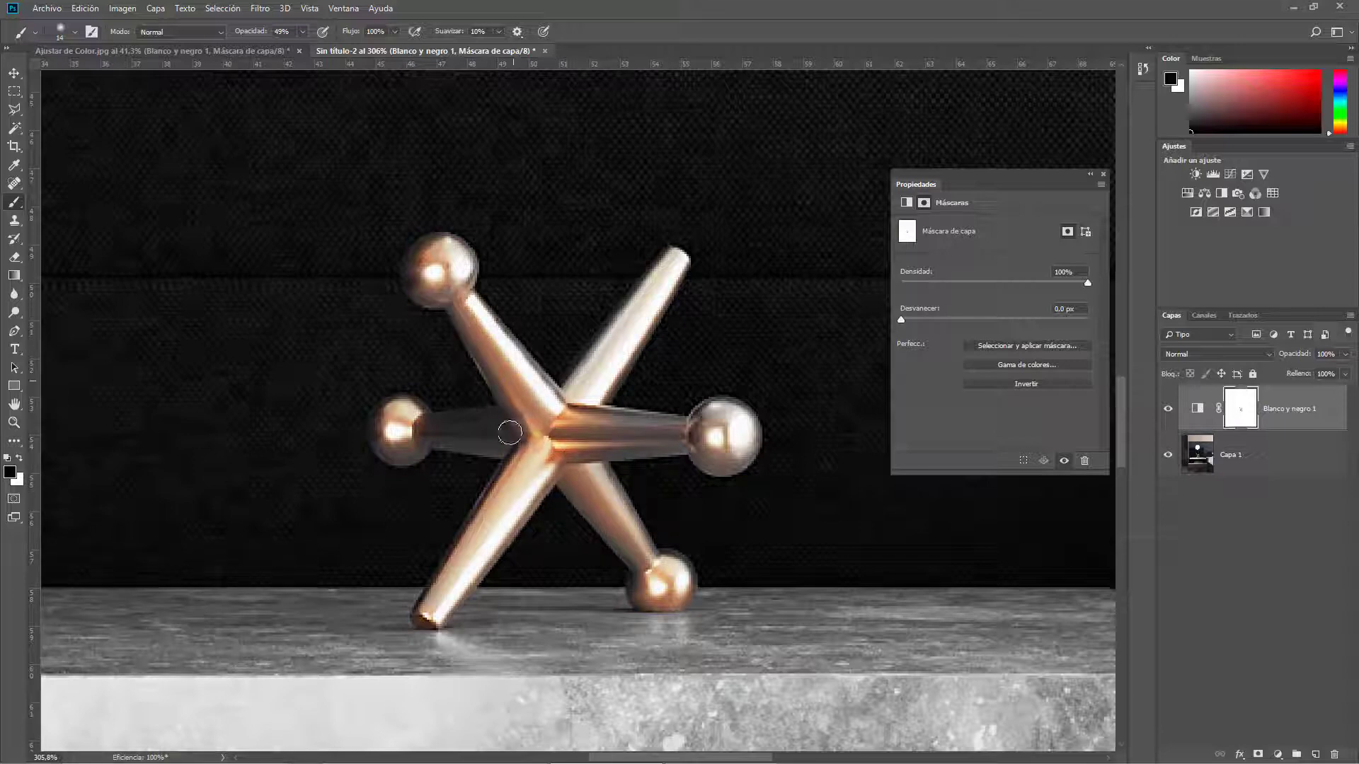
With a 22 px then 20 px brush, restore copper on the left rod, left and top-left balls, and centre.
{"action": "right_click", "coordinate": [437, 434], "text": "alt"}
{"action": "left_click_drag", "start_coordinate": [437, 433], "coordinate": [517, 431]}
{"action": "right_click", "coordinate": [474, 435], "text": "alt"}
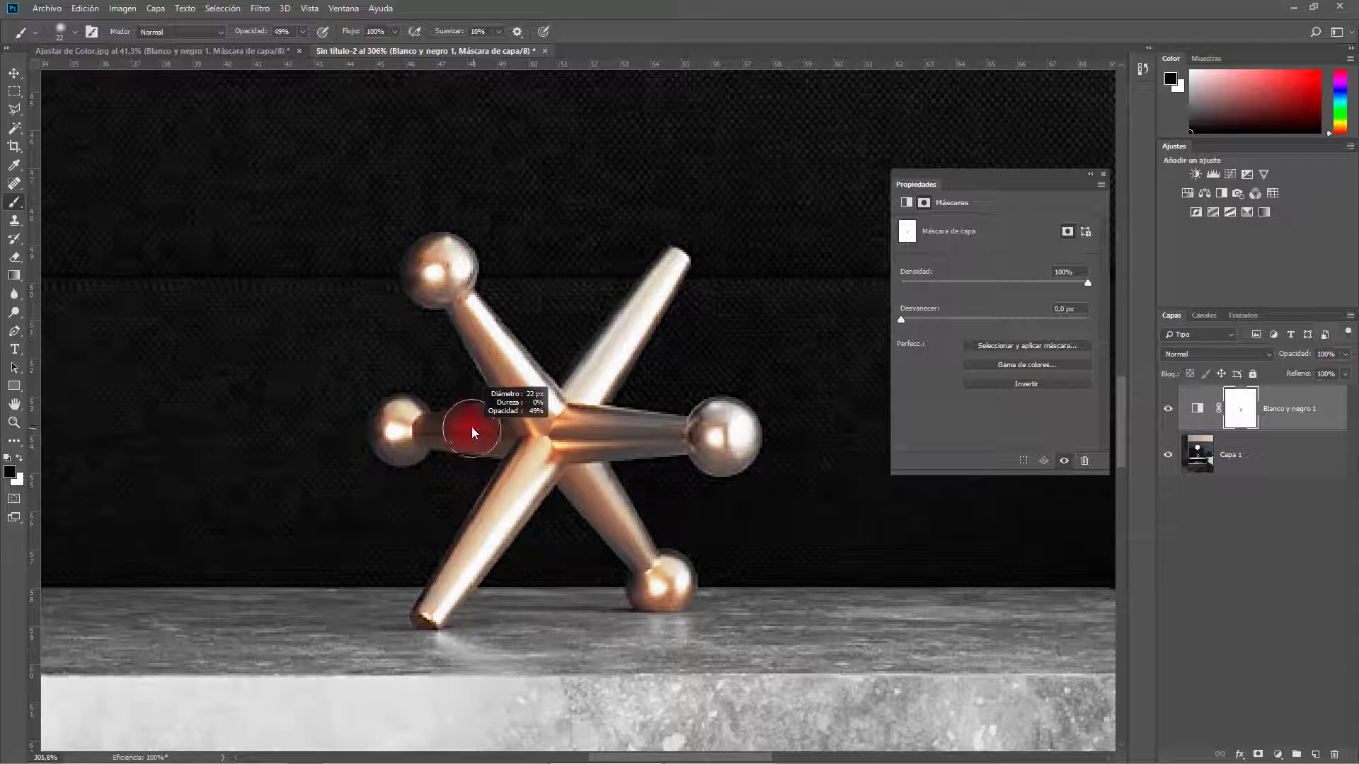
{"action": "left_click_drag", "start_coordinate": [394, 433], "coordinate": [405, 426]}
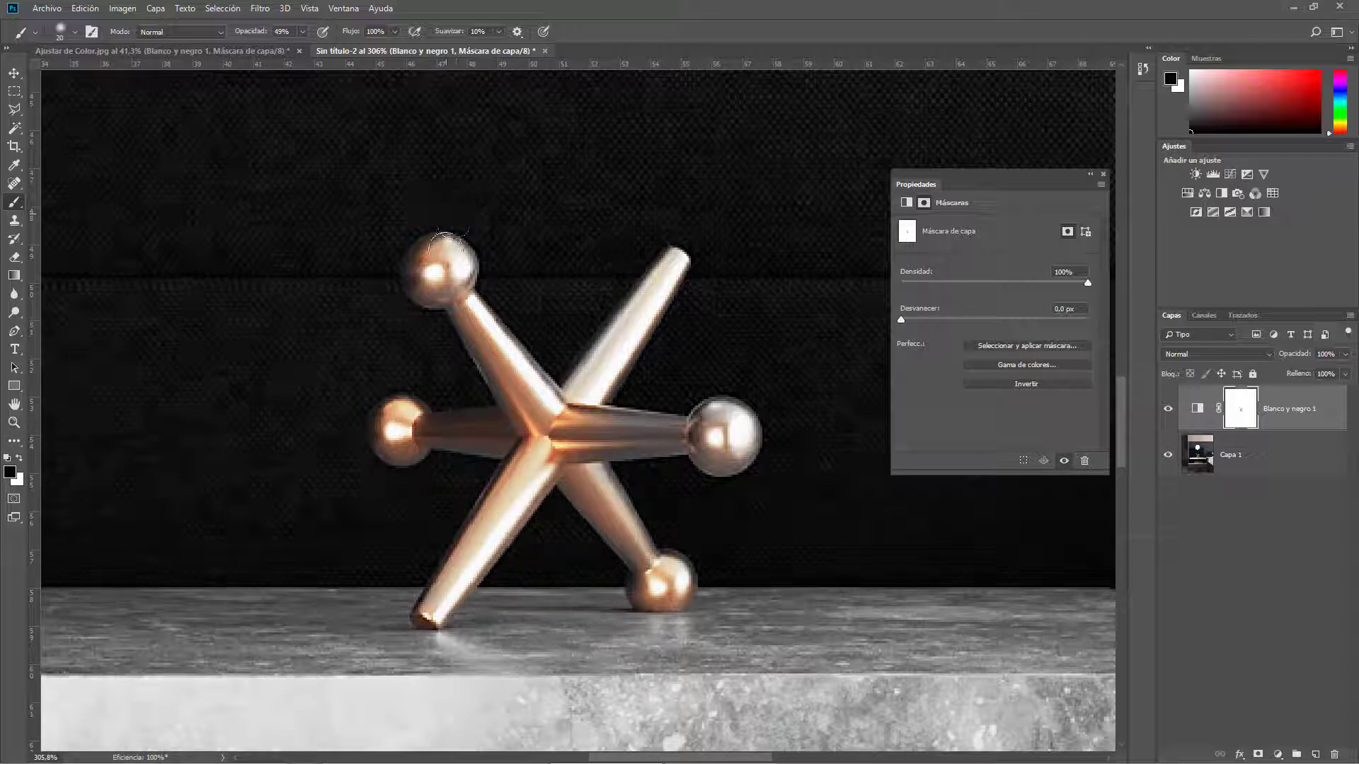
{"action": "mouse_move", "coordinate": [443, 271]}
{"action": "left_mouse_down"}
{"action": "mouse_move", "coordinate": [460, 273]}
{"action": "mouse_move", "coordinate": [436, 269]}
{"action": "left_mouse_up"}
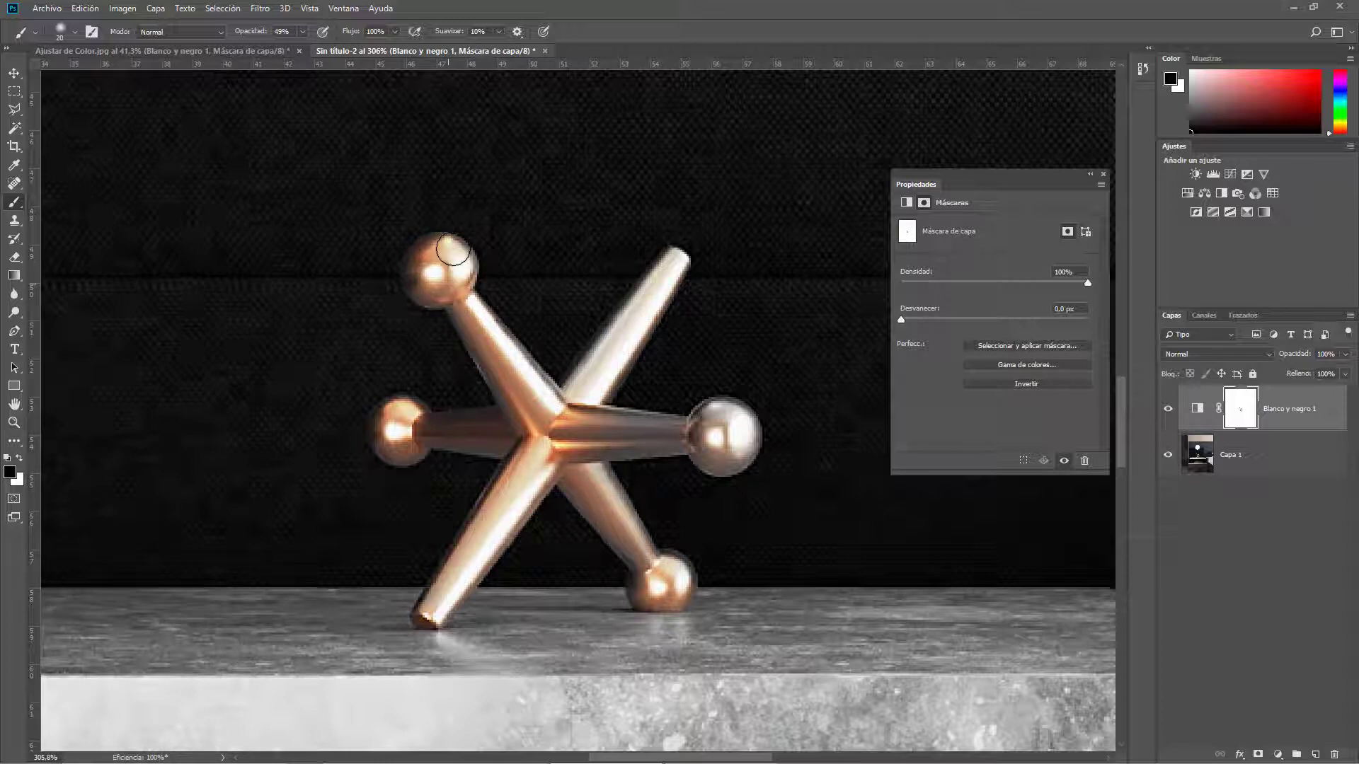
{"action": "mouse_move", "coordinate": [557, 448]}
{"action": "left_mouse_down"}
{"action": "mouse_move", "coordinate": [733, 432]}
{"action": "mouse_move", "coordinate": [590, 425]}
{"action": "left_mouse_up"}
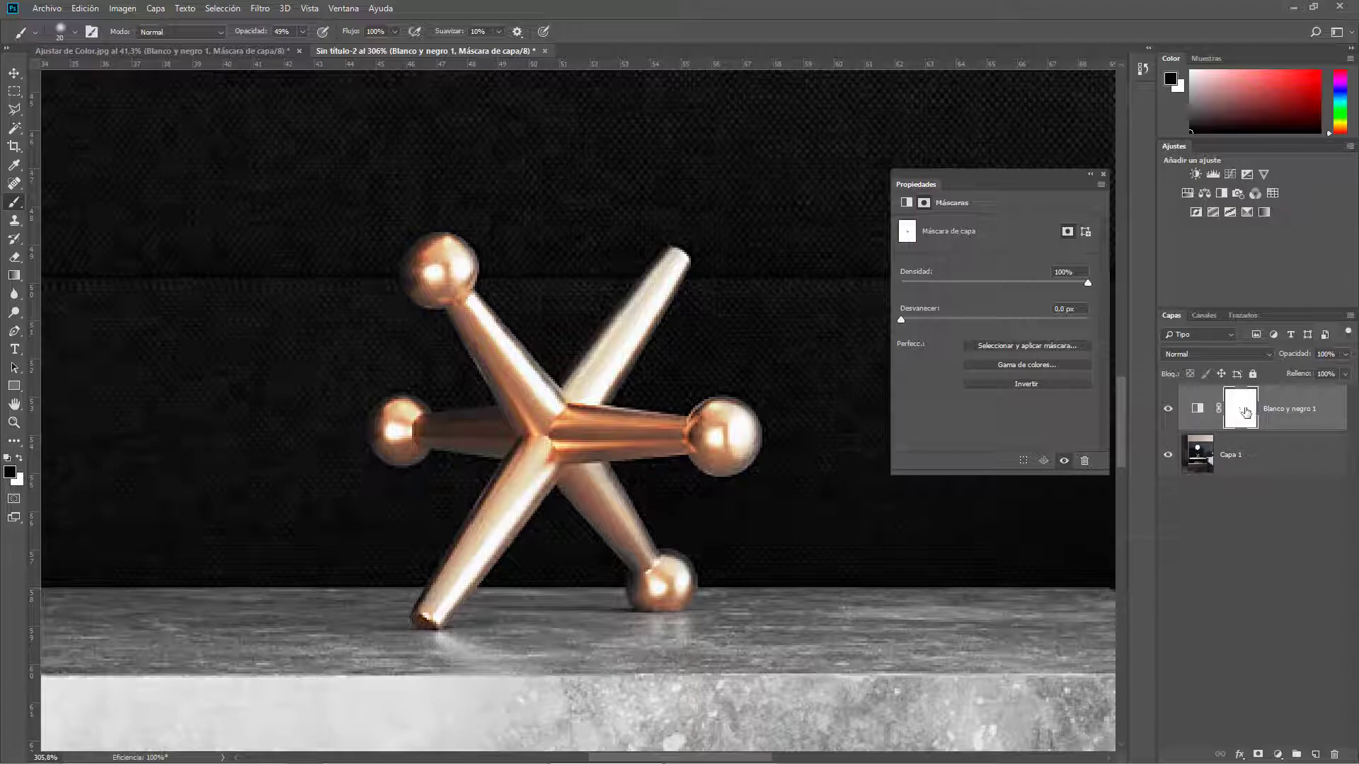
Check the layer mask alone, touch up the upper-right arm, then zoom out to view the whole jack.
{"action": "left_click", "coordinate": [1245, 412], "text": "alt"}
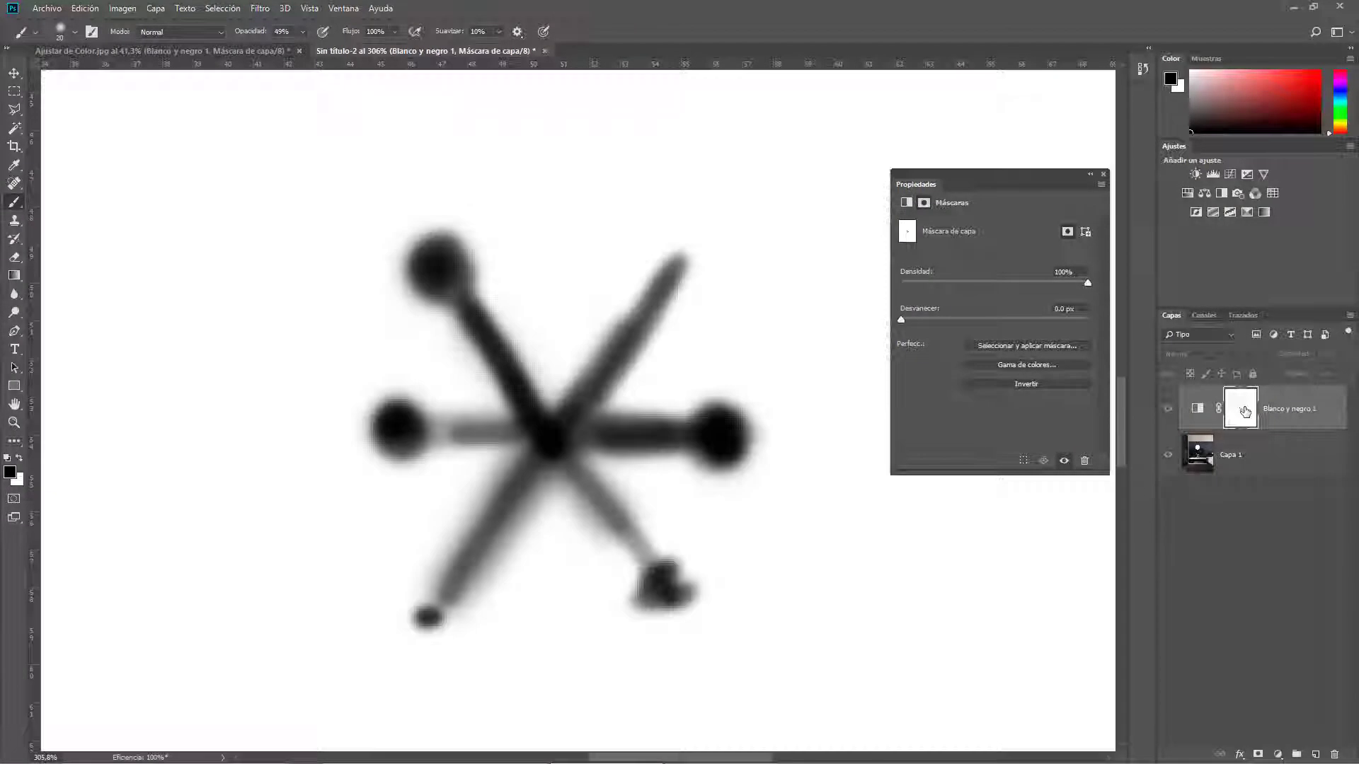
{"action": "left_click", "coordinate": [1245, 412], "text": "alt"}
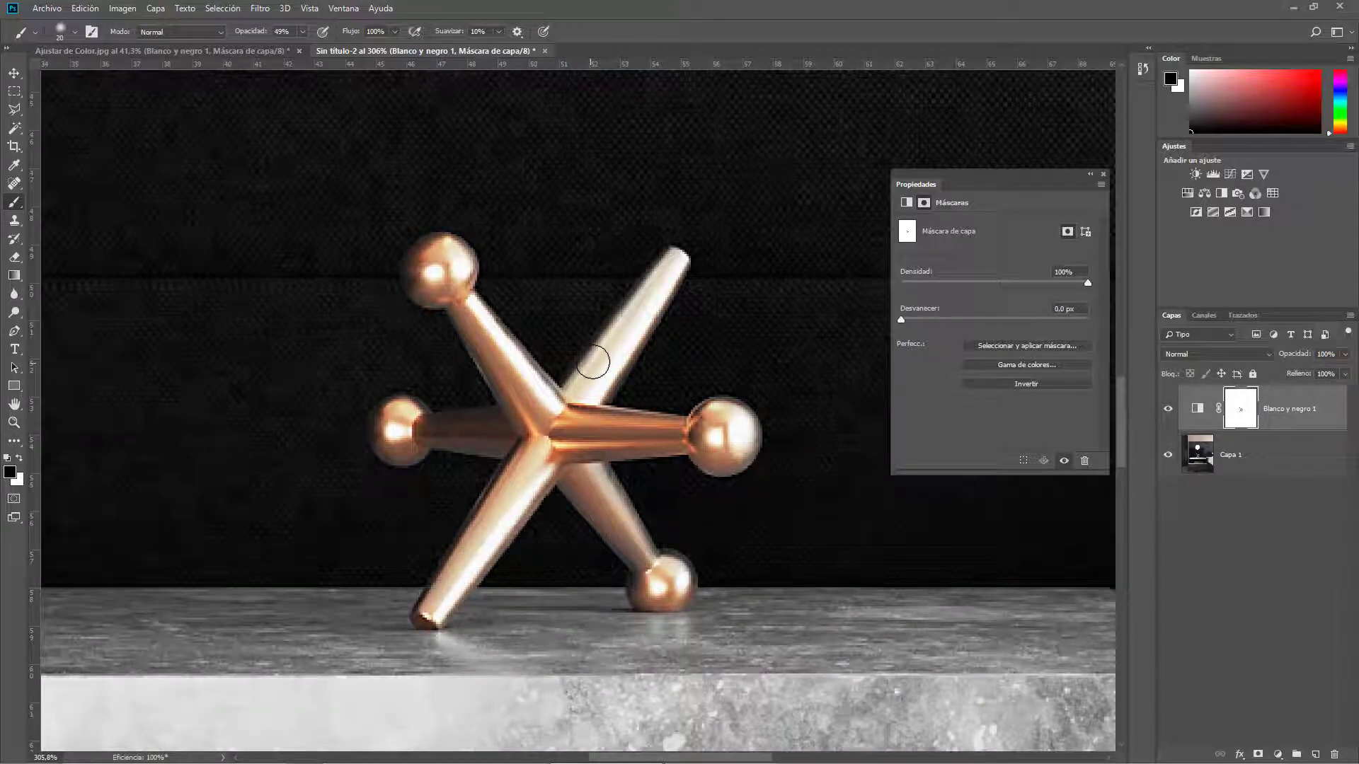
{"action": "mouse_move", "coordinate": [592, 354]}
{"action": "left_mouse_down"}
{"action": "mouse_move", "coordinate": [590, 401]}
{"action": "mouse_move", "coordinate": [657, 575]}
{"action": "left_mouse_up"}
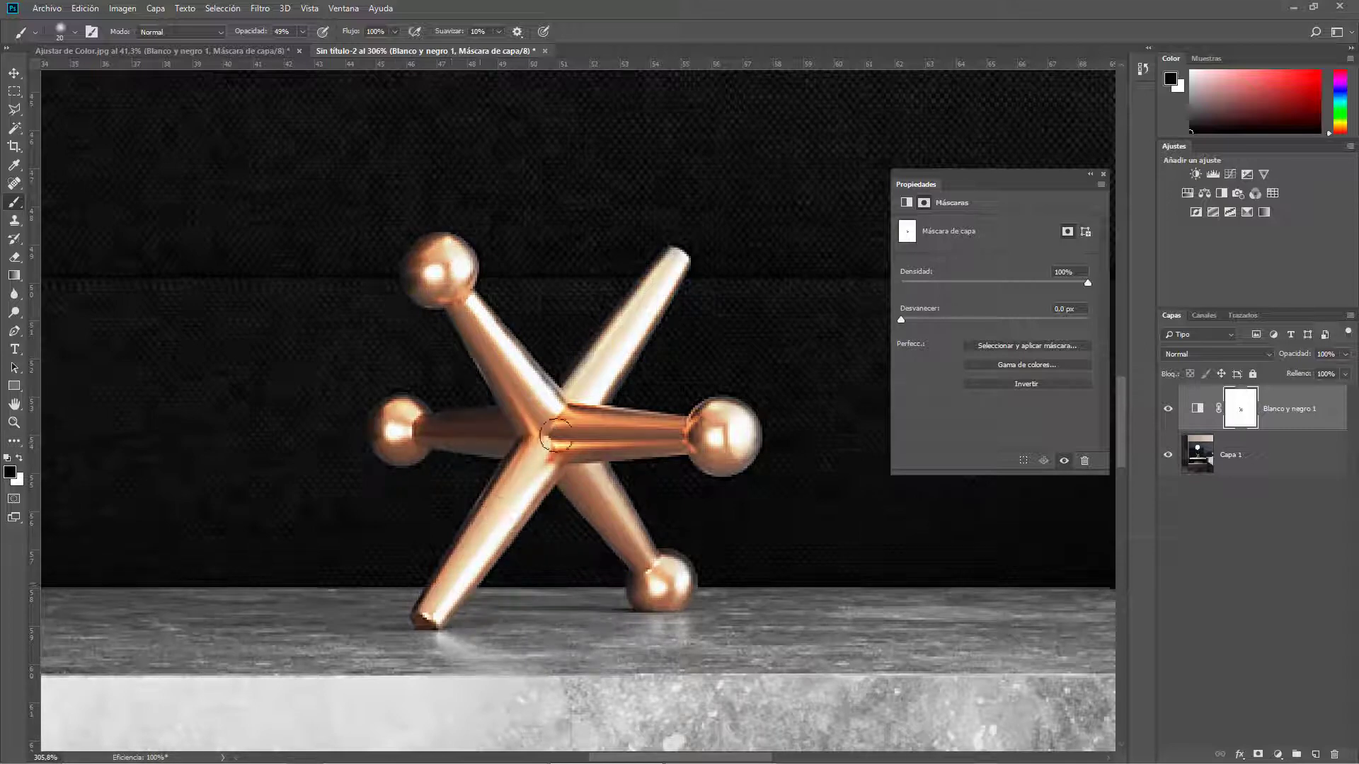
{"action": "scroll", "coordinate": [652, 570], "scroll_direction": "down", "scroll_amount": 3}
{"action": "scroll", "coordinate": [609, 524], "scroll_direction": "down", "scroll_amount": 3}
{"action": "scroll", "coordinate": [567, 474], "scroll_direction": "down", "scroll_amount": 2}
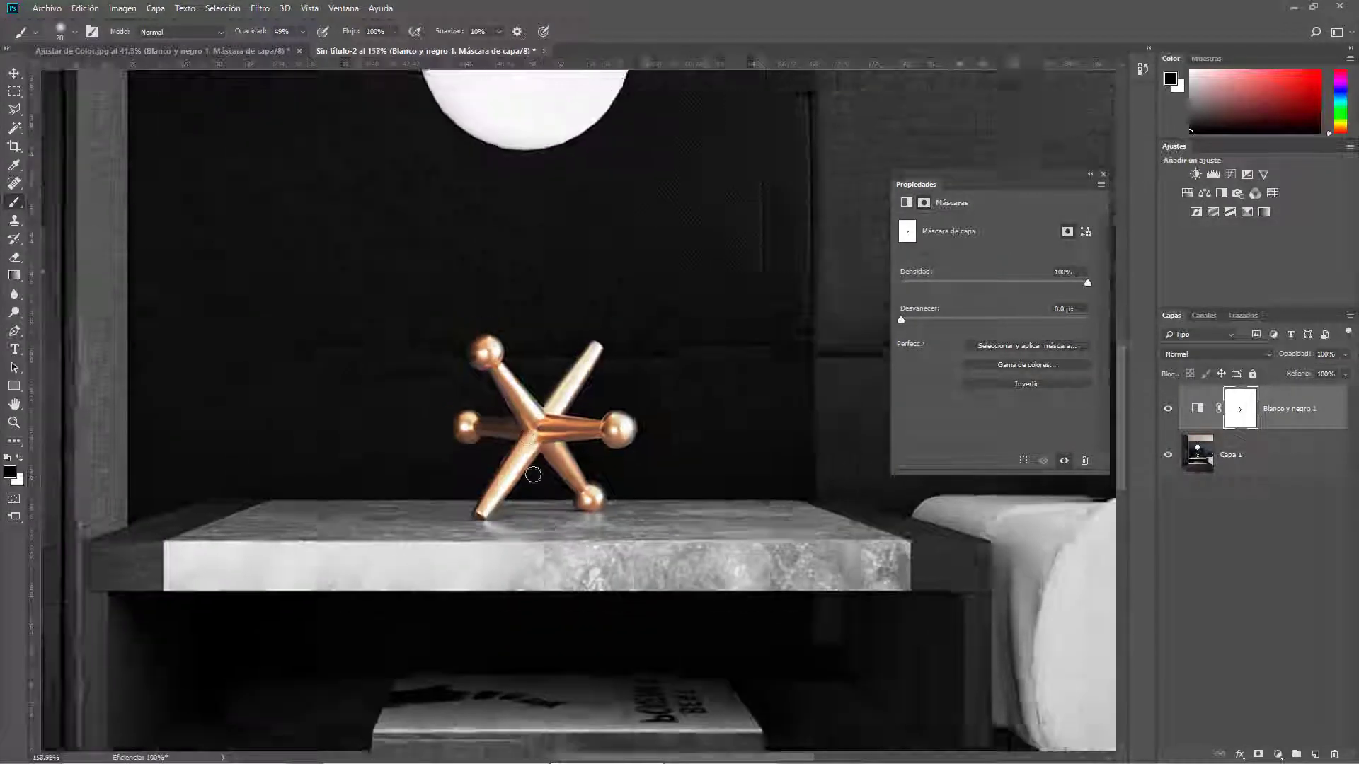
{"action": "scroll", "coordinate": [525, 430], "scroll_direction": "down", "scroll_amount": 2}
{"action": "scroll", "coordinate": [526, 430], "scroll_direction": "down", "scroll_amount": 2}
{"action": "scroll", "coordinate": [481, 422], "scroll_direction": "down", "scroll_amount": 2}
{"action": "scroll", "coordinate": [396, 407], "scroll_direction": "up", "scroll_amount": 2}
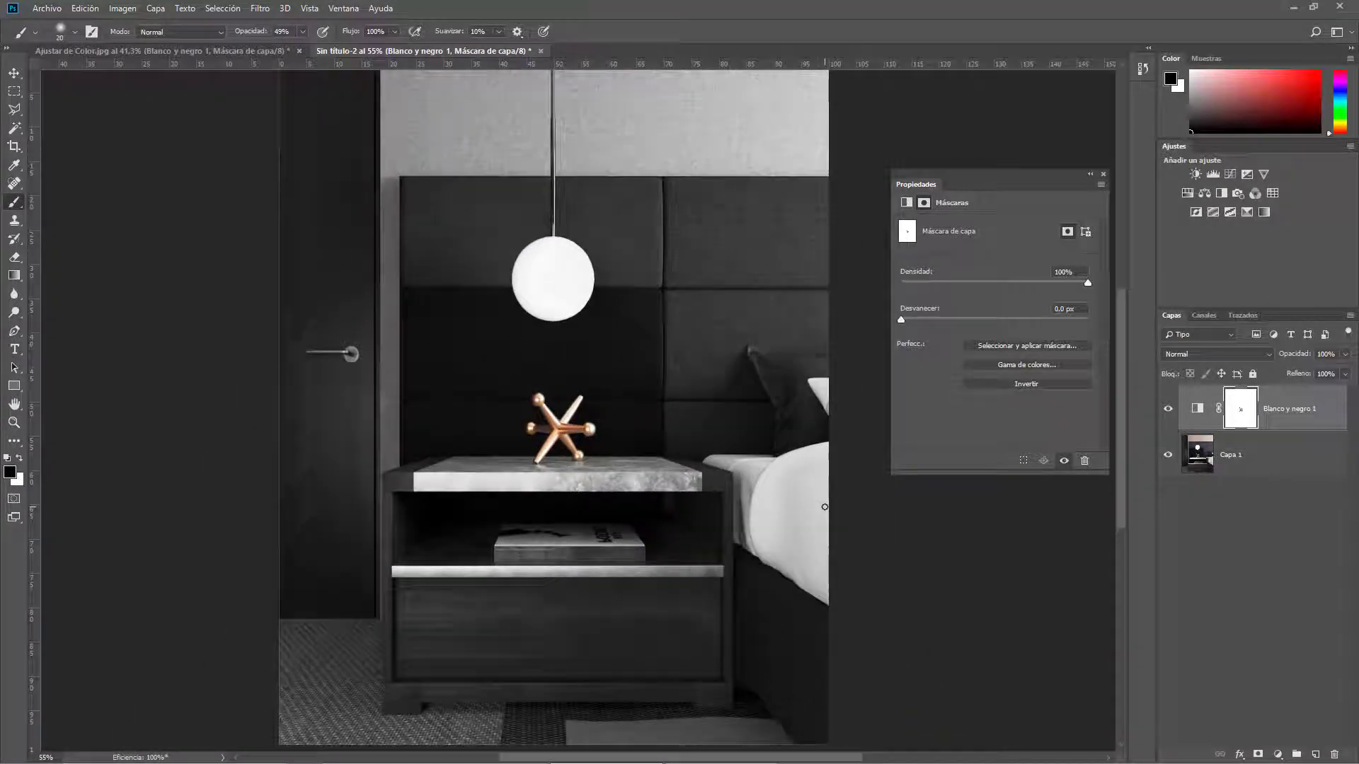
Use the Blanco y negro targeted-adjustment hand to set Azules to -200 and Rojos to -166.
{"action": "left_click", "coordinate": [1197, 408]}
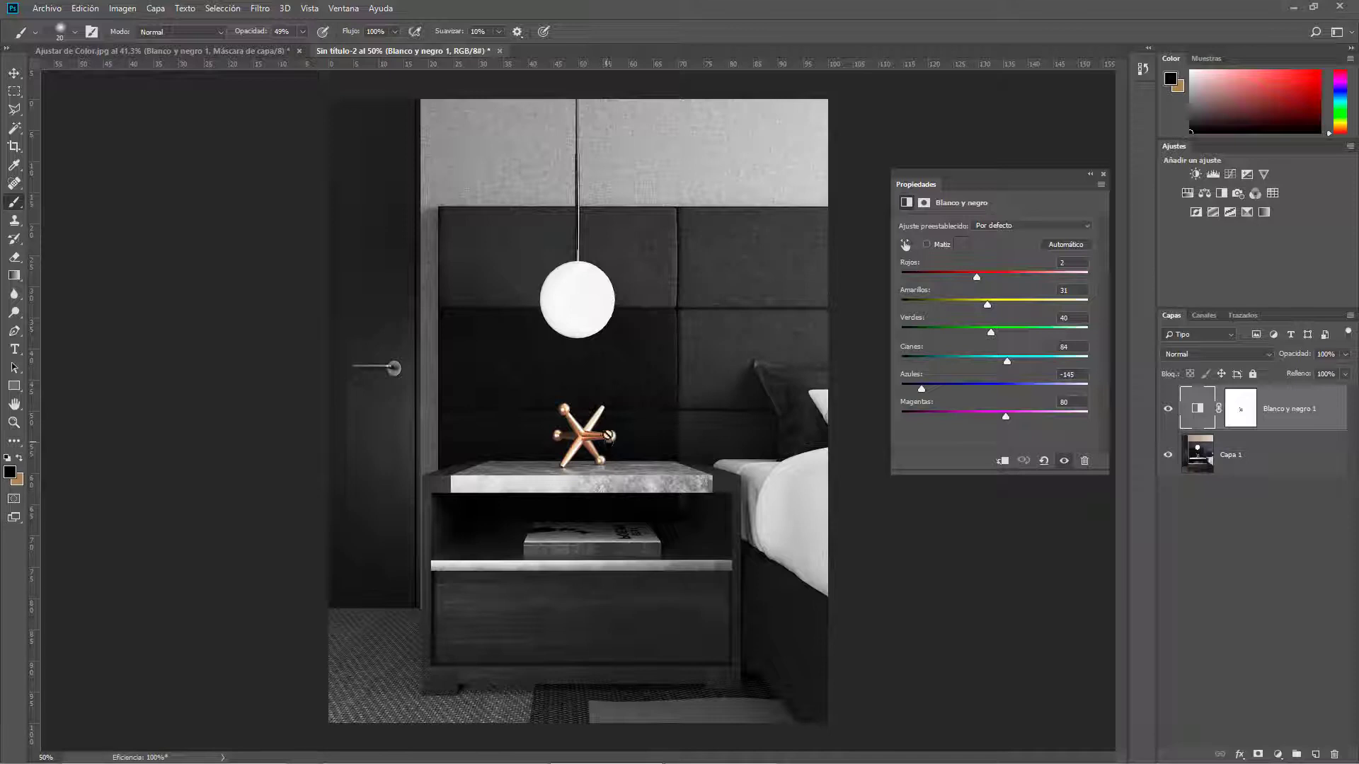
{"action": "left_click", "coordinate": [905, 244]}
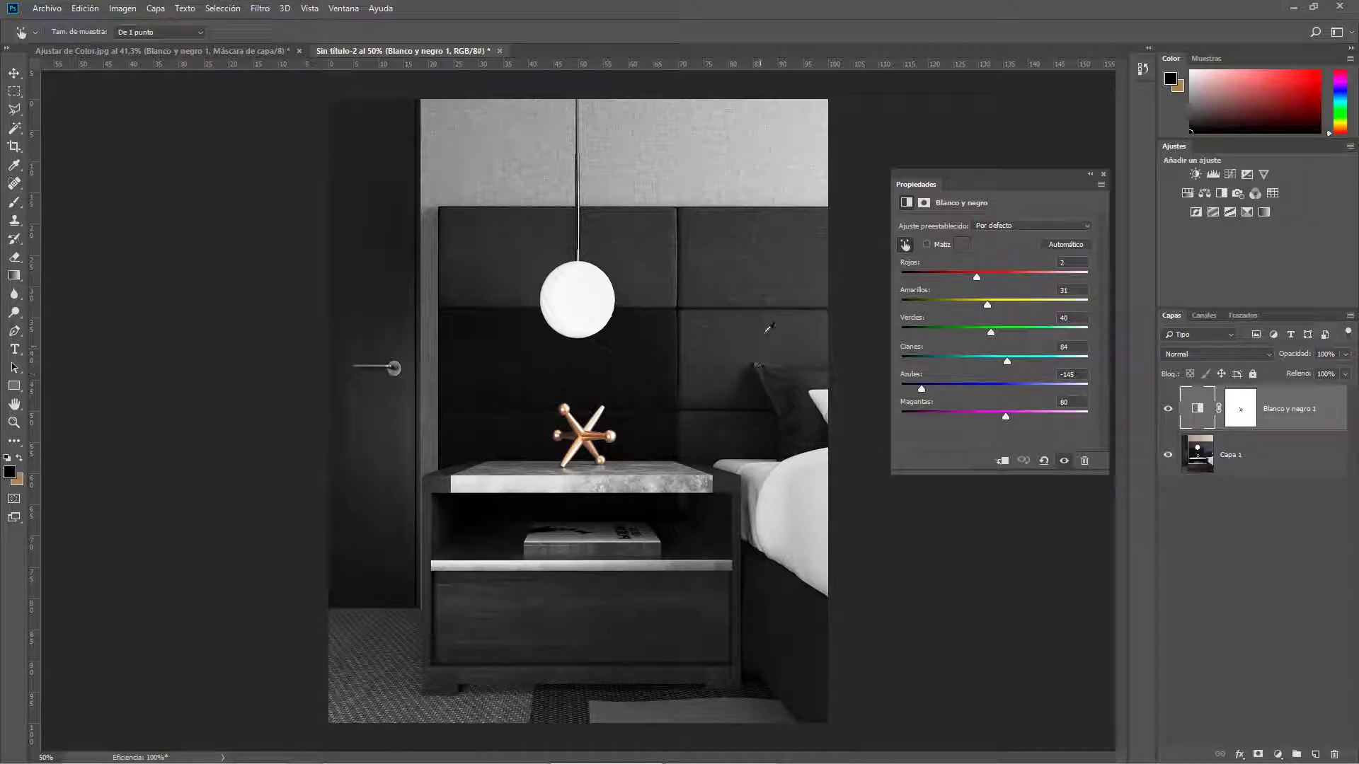
{"action": "left_click_drag", "start_coordinate": [772, 326], "coordinate": [712, 333]}
{"action": "left_click_drag", "start_coordinate": [752, 145], "coordinate": [713, 159]}
{"action": "left_click_drag", "start_coordinate": [386, 160], "coordinate": [369, 161]}
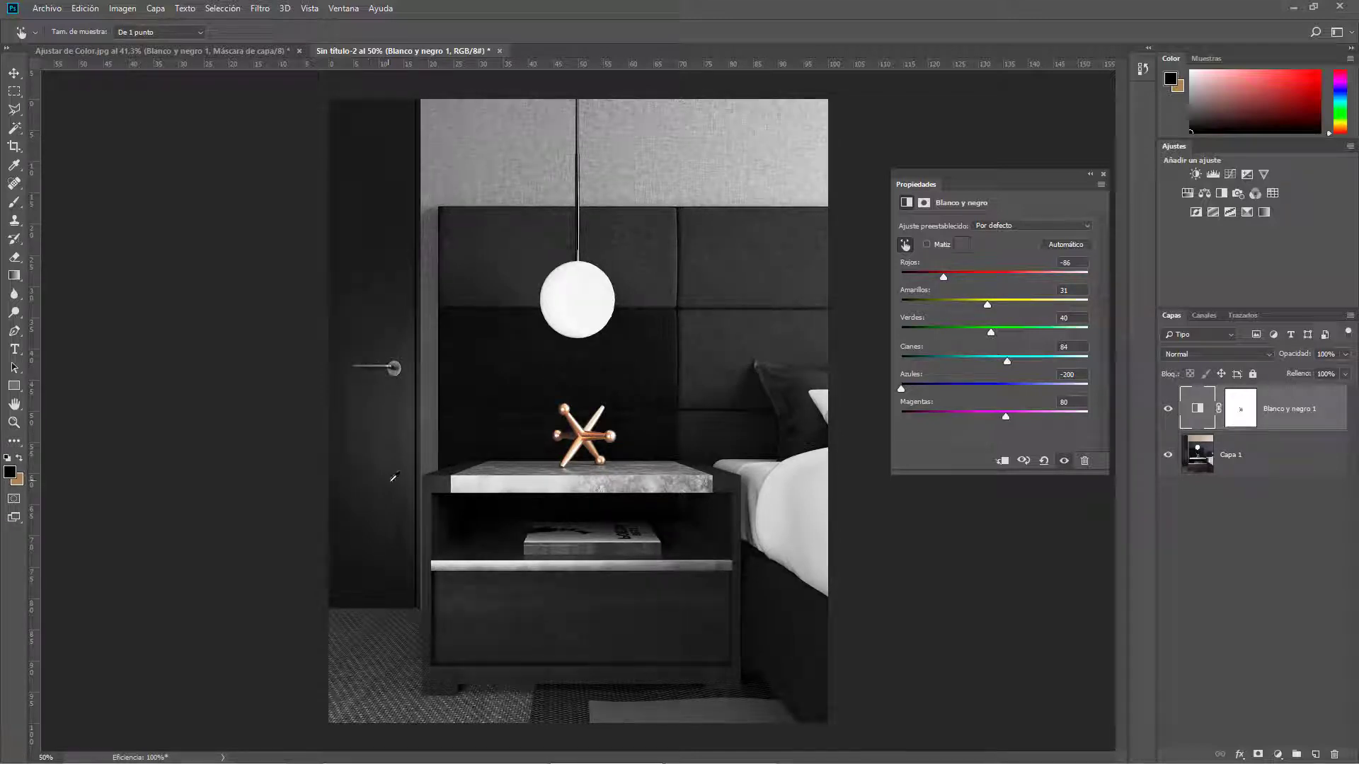
{"action": "left_click_drag", "start_coordinate": [401, 664], "coordinate": [369, 680]}
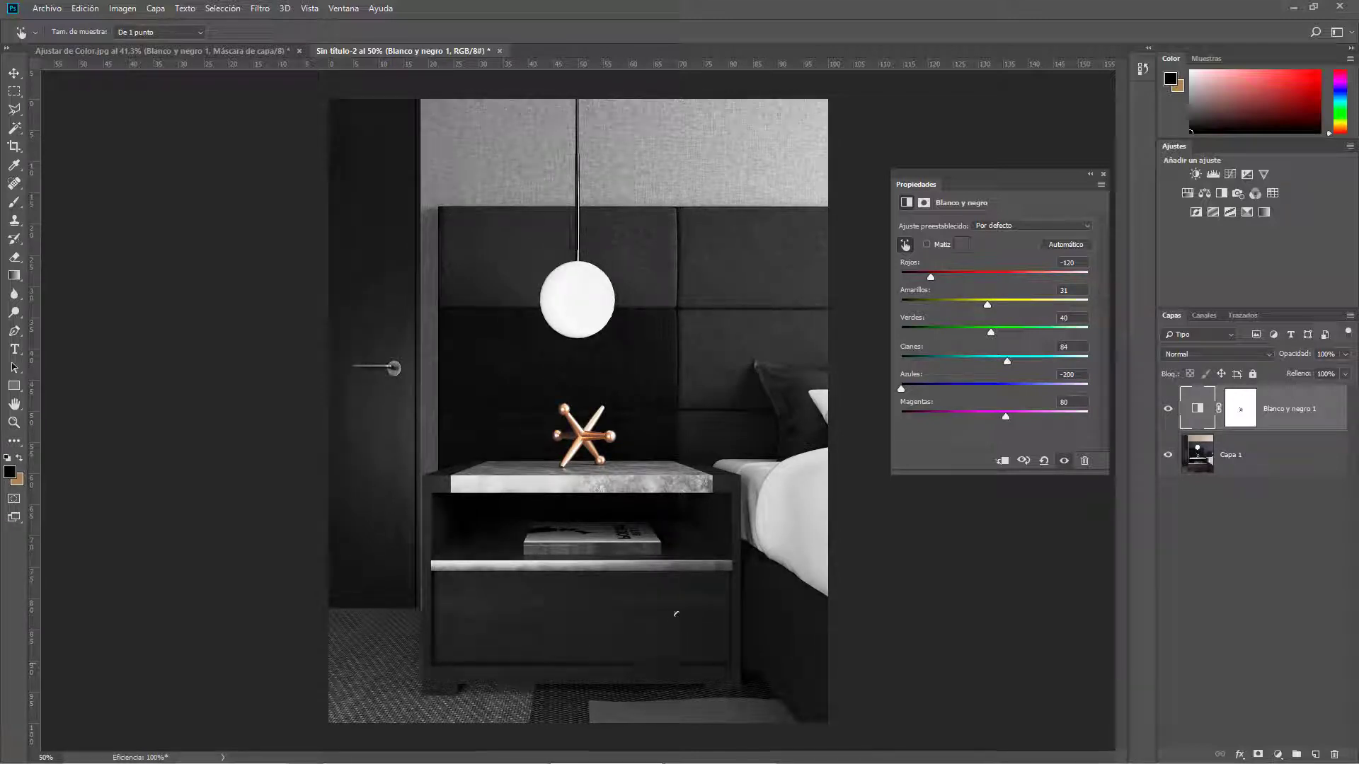
{"action": "left_click_drag", "start_coordinate": [658, 627], "coordinate": [633, 628]}
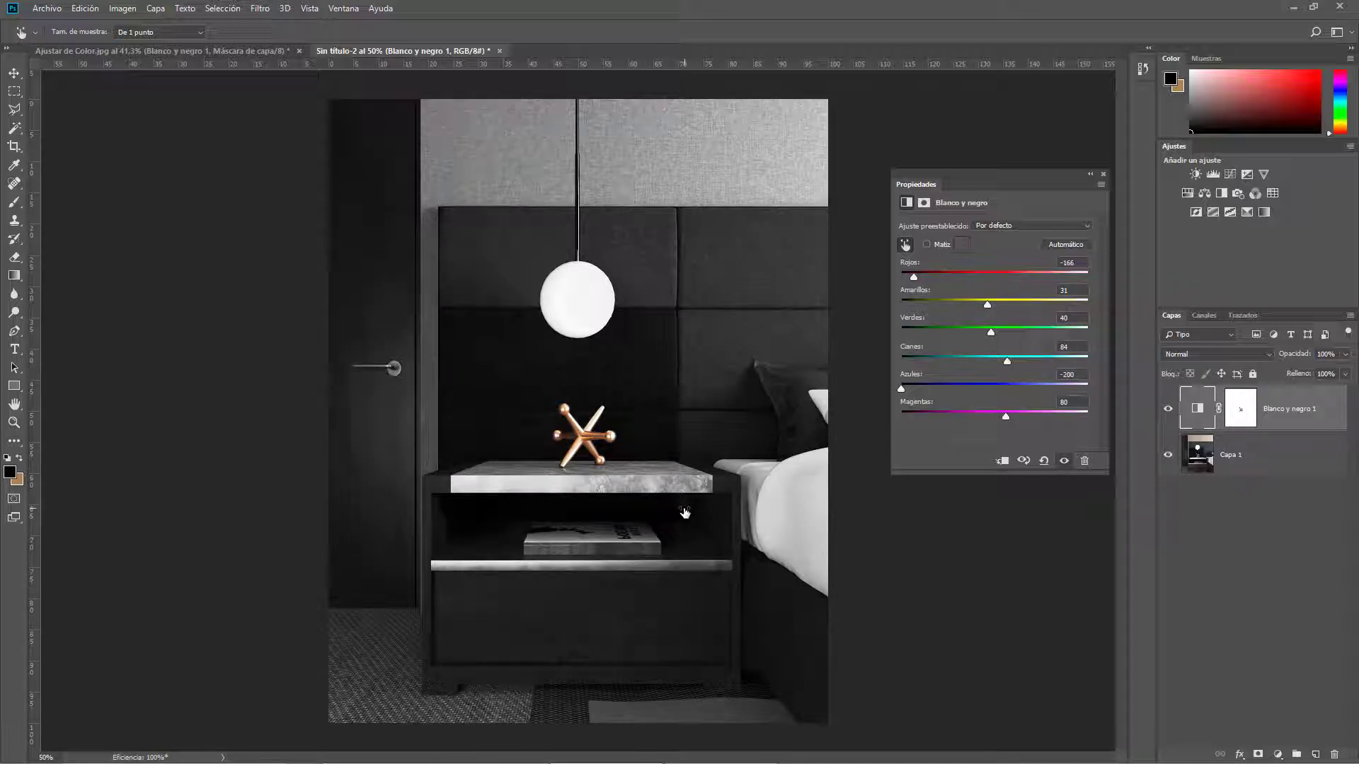
Set Cianes to 53 by dragging on the nightstand's tones.
{"action": "left_click_drag", "start_coordinate": [685, 512], "coordinate": [541, 508]}
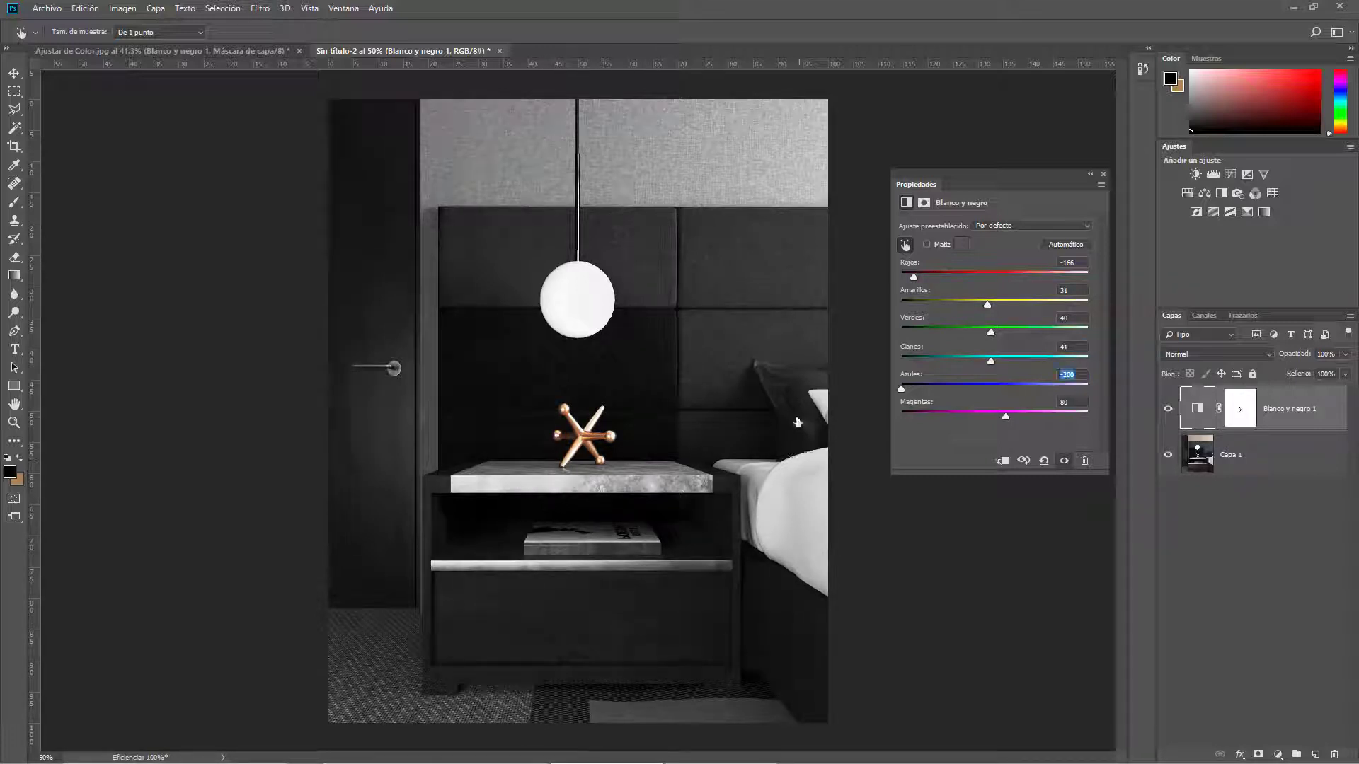
{"action": "left_click", "coordinate": [750, 405]}
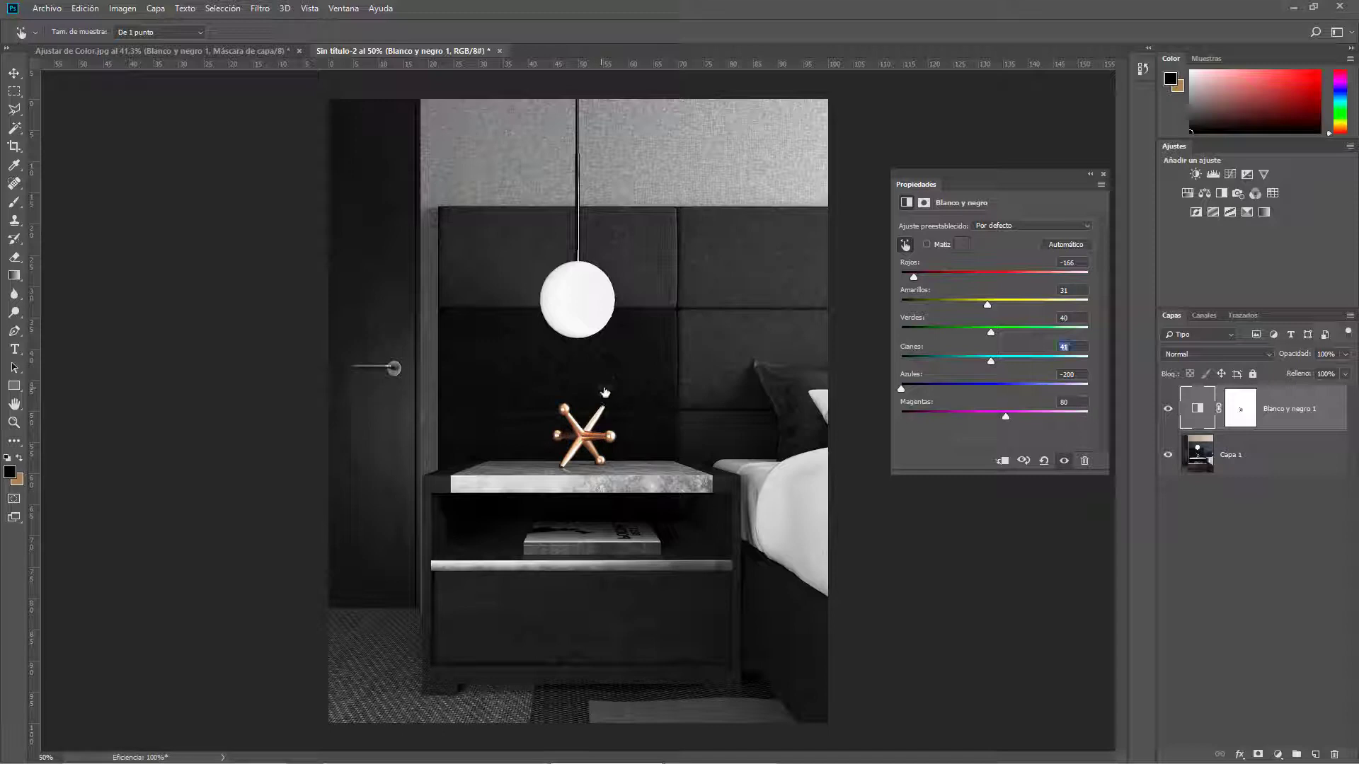
{"action": "left_click_drag", "start_coordinate": [604, 392], "coordinate": [580, 425]}
{"action": "scroll", "coordinate": [580, 425], "scroll_direction": "down", "scroll_amount": 2}
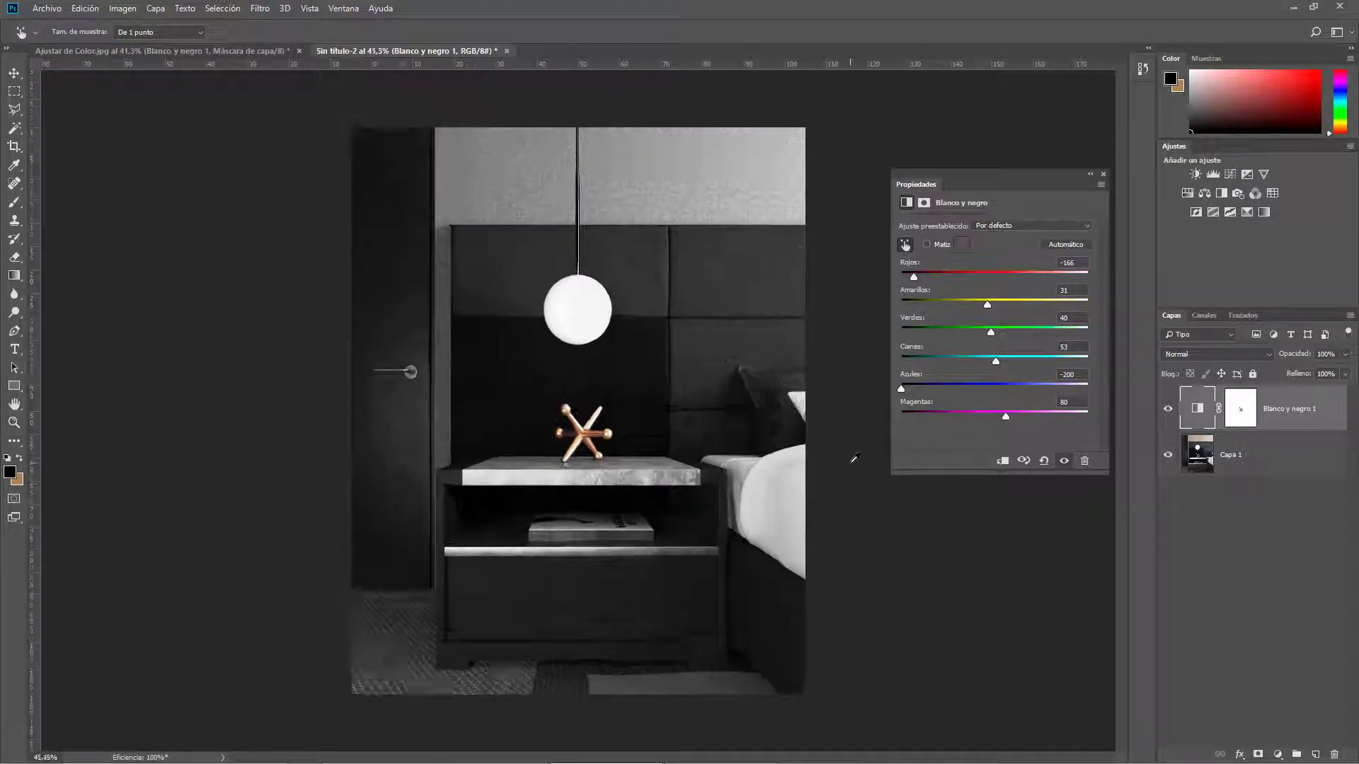